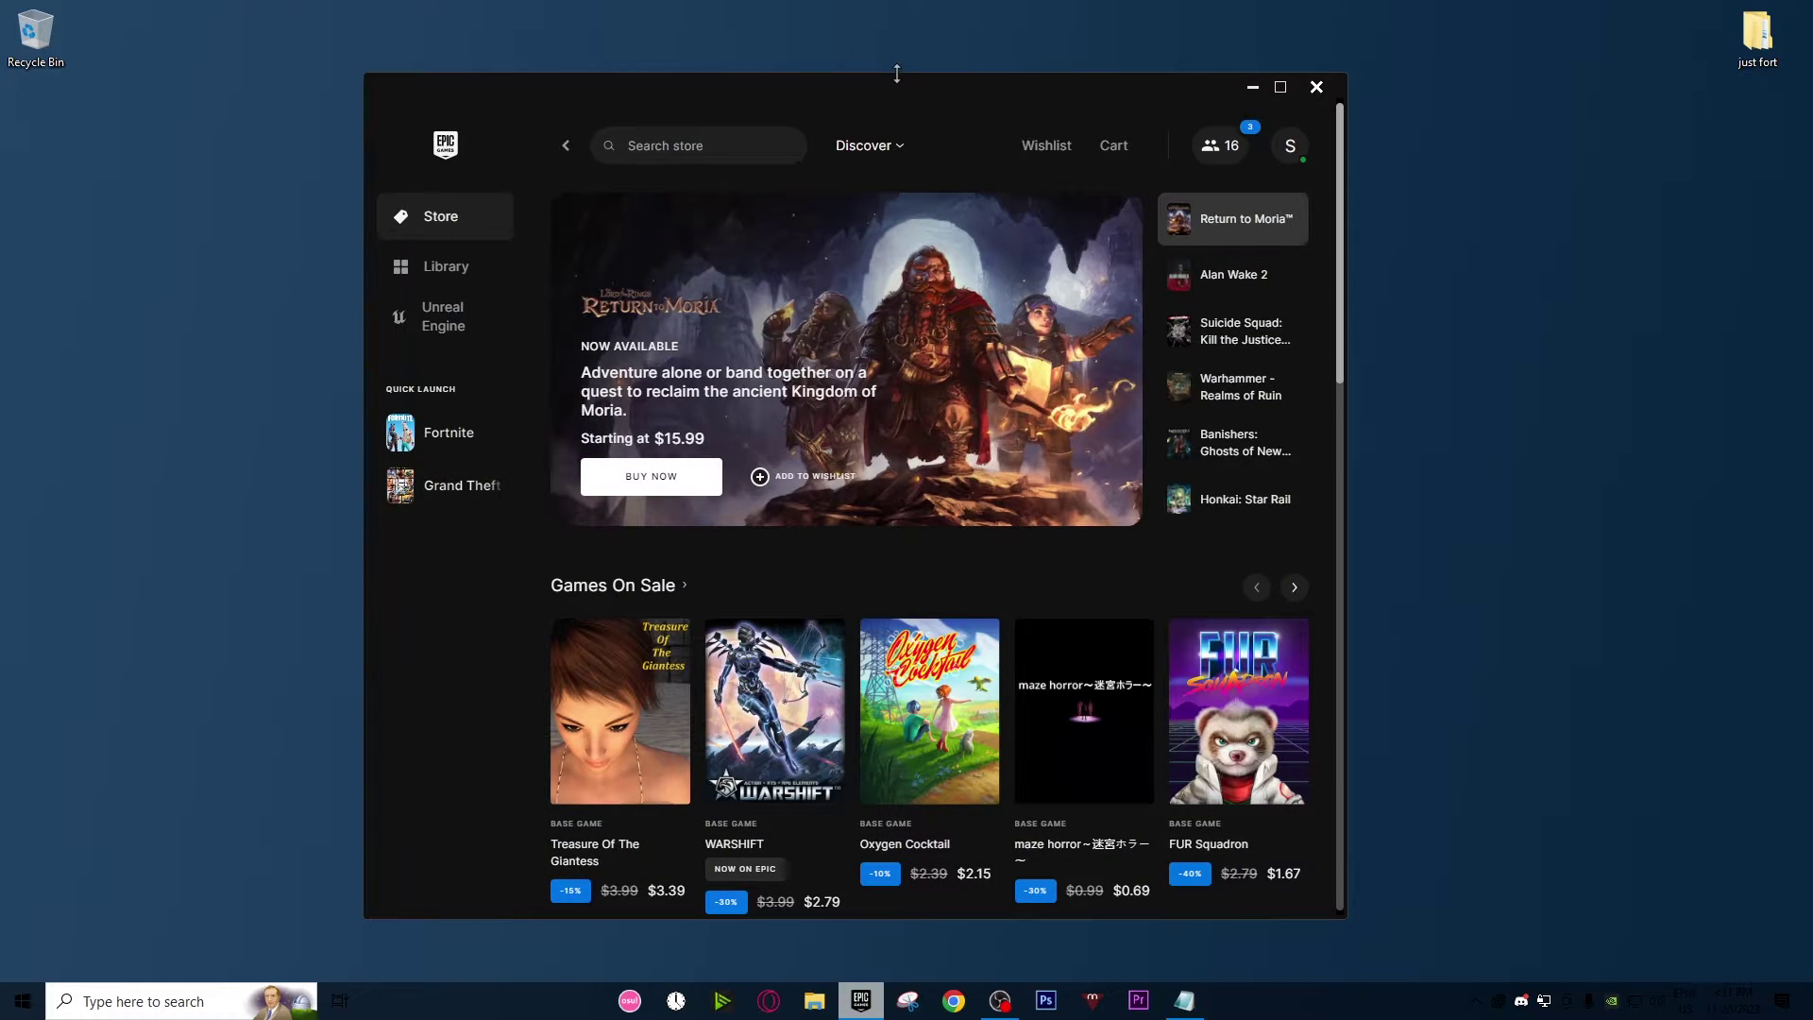
# - Drag the launcher window's top edge down to make the window shorter
pyautogui.moveTo(898, 74); pyautogui.dragTo(864, 283)
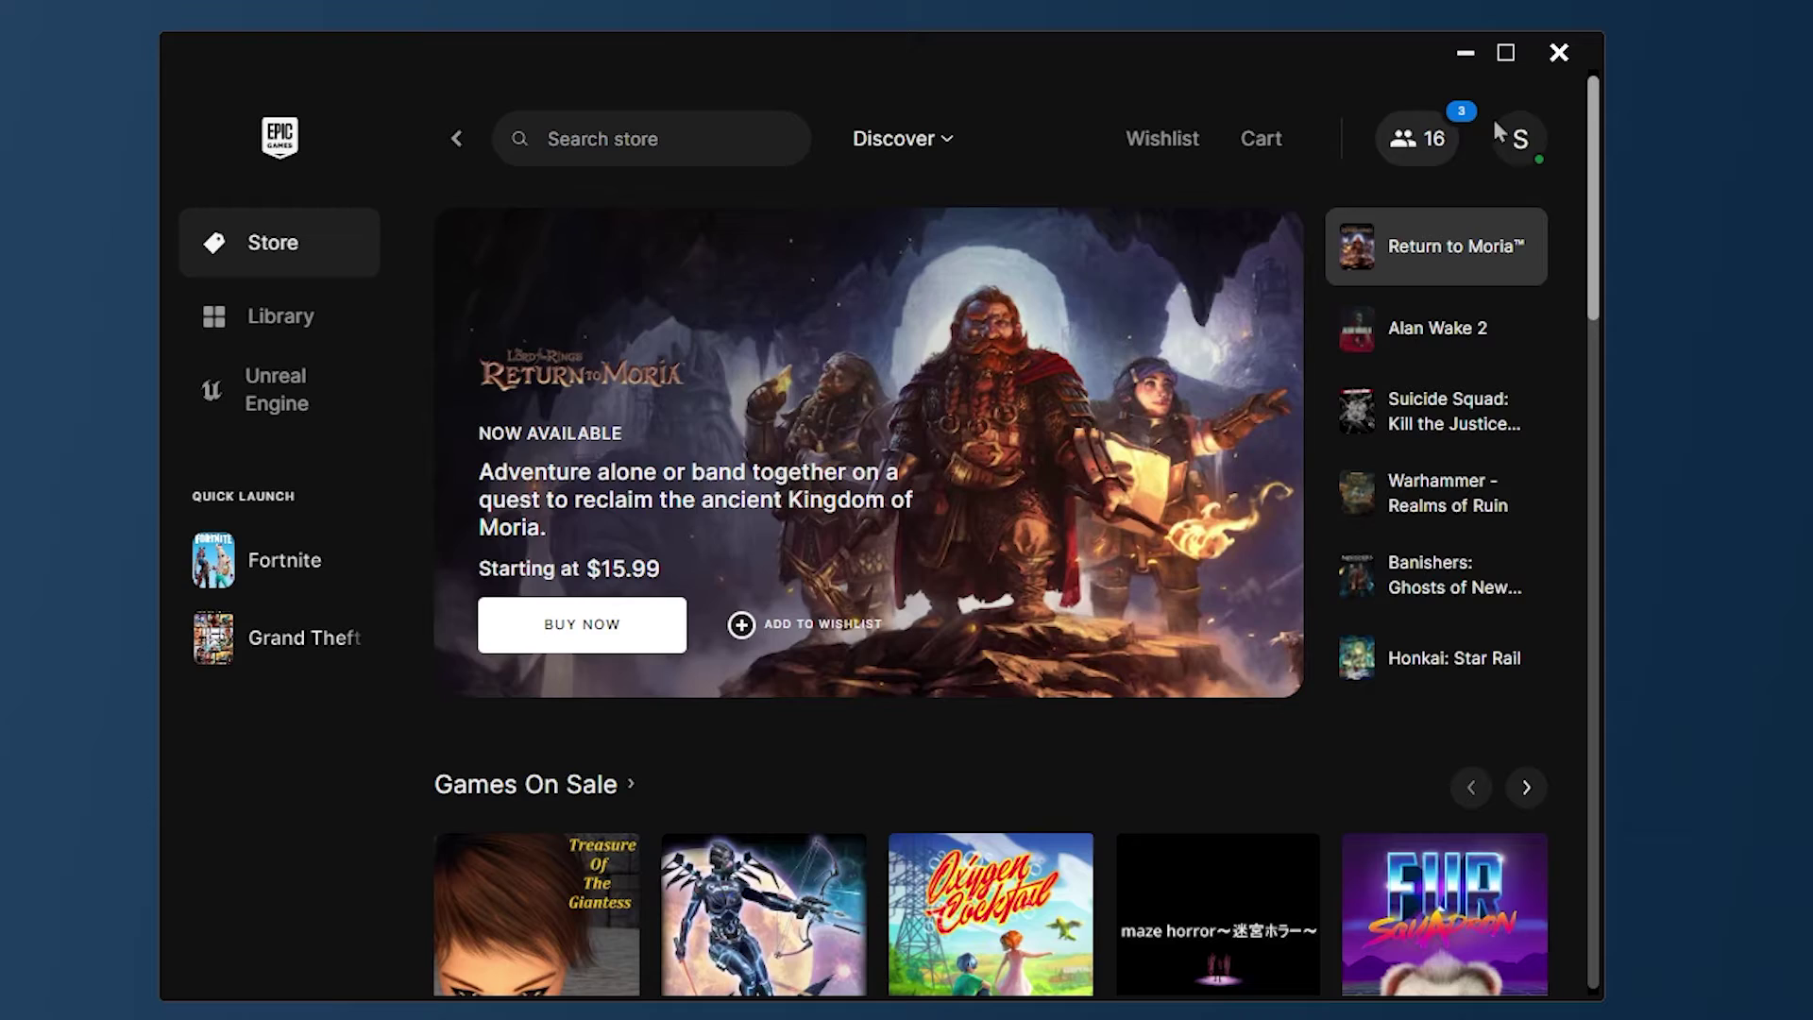
# - In launcher Settings, turn off the free game and news/special offer desktop notifications
pyautogui.click(1517, 138)
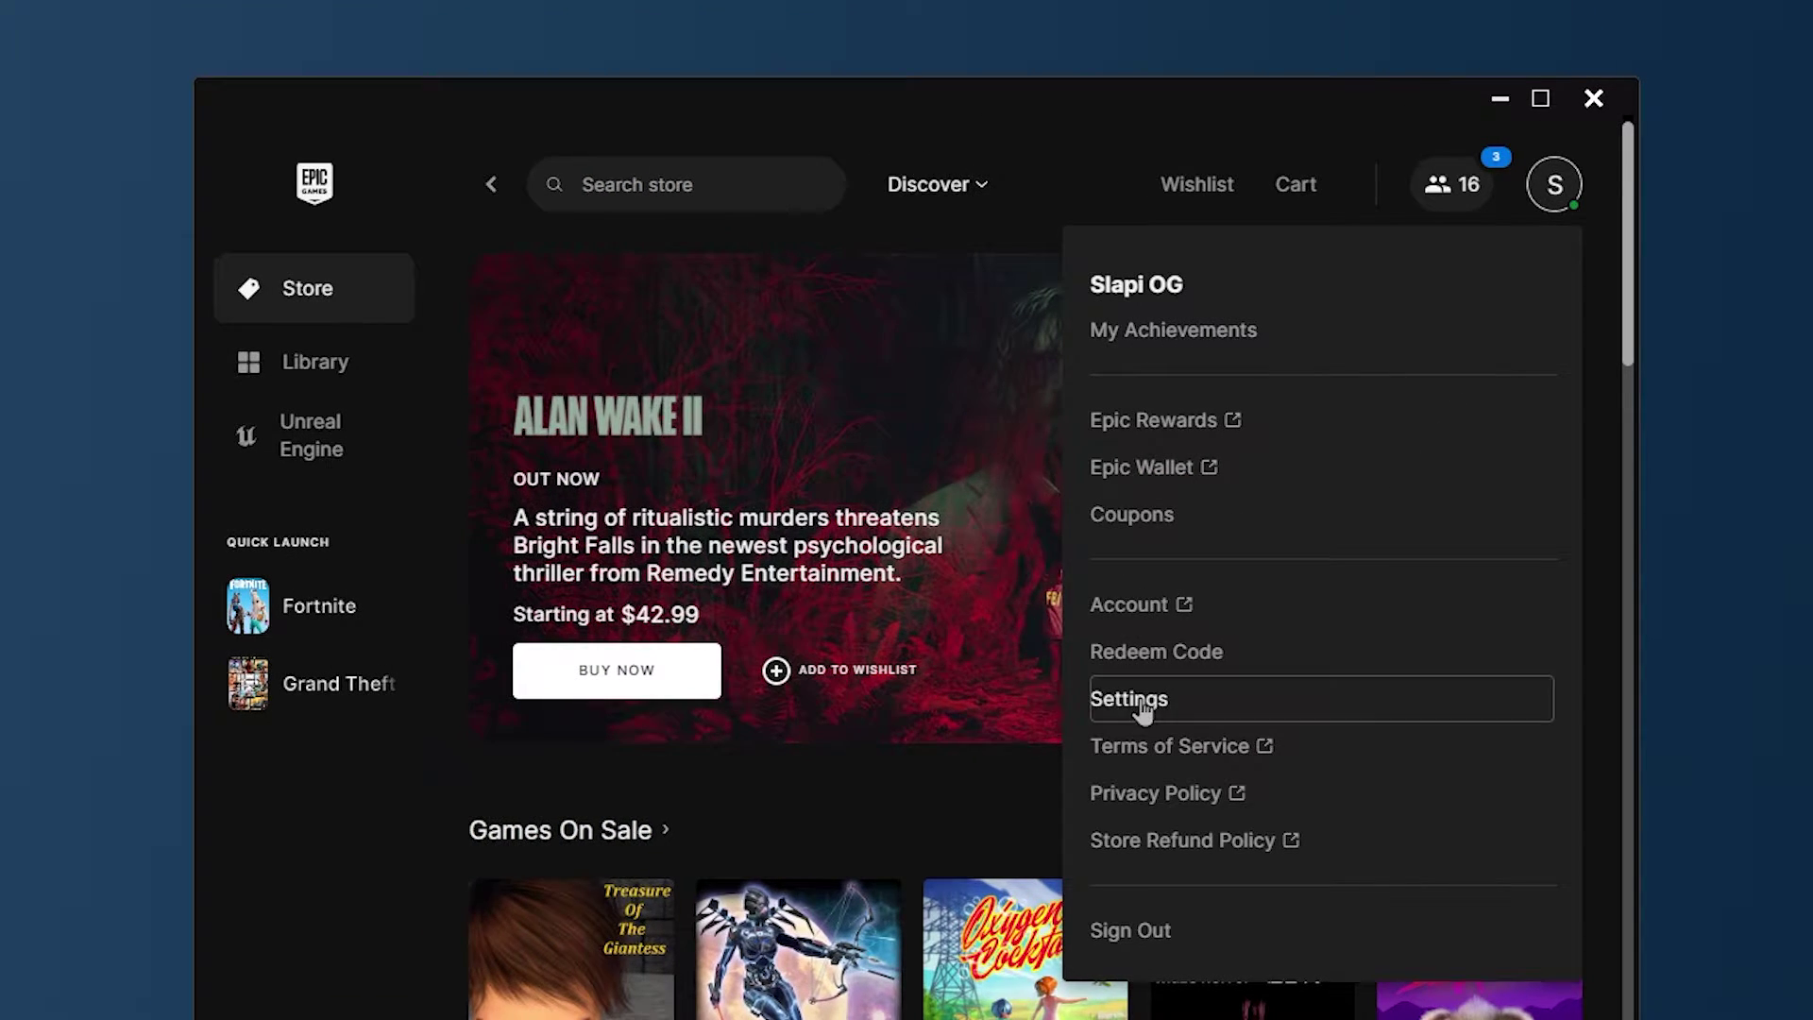
pyautogui.click(1141, 711)
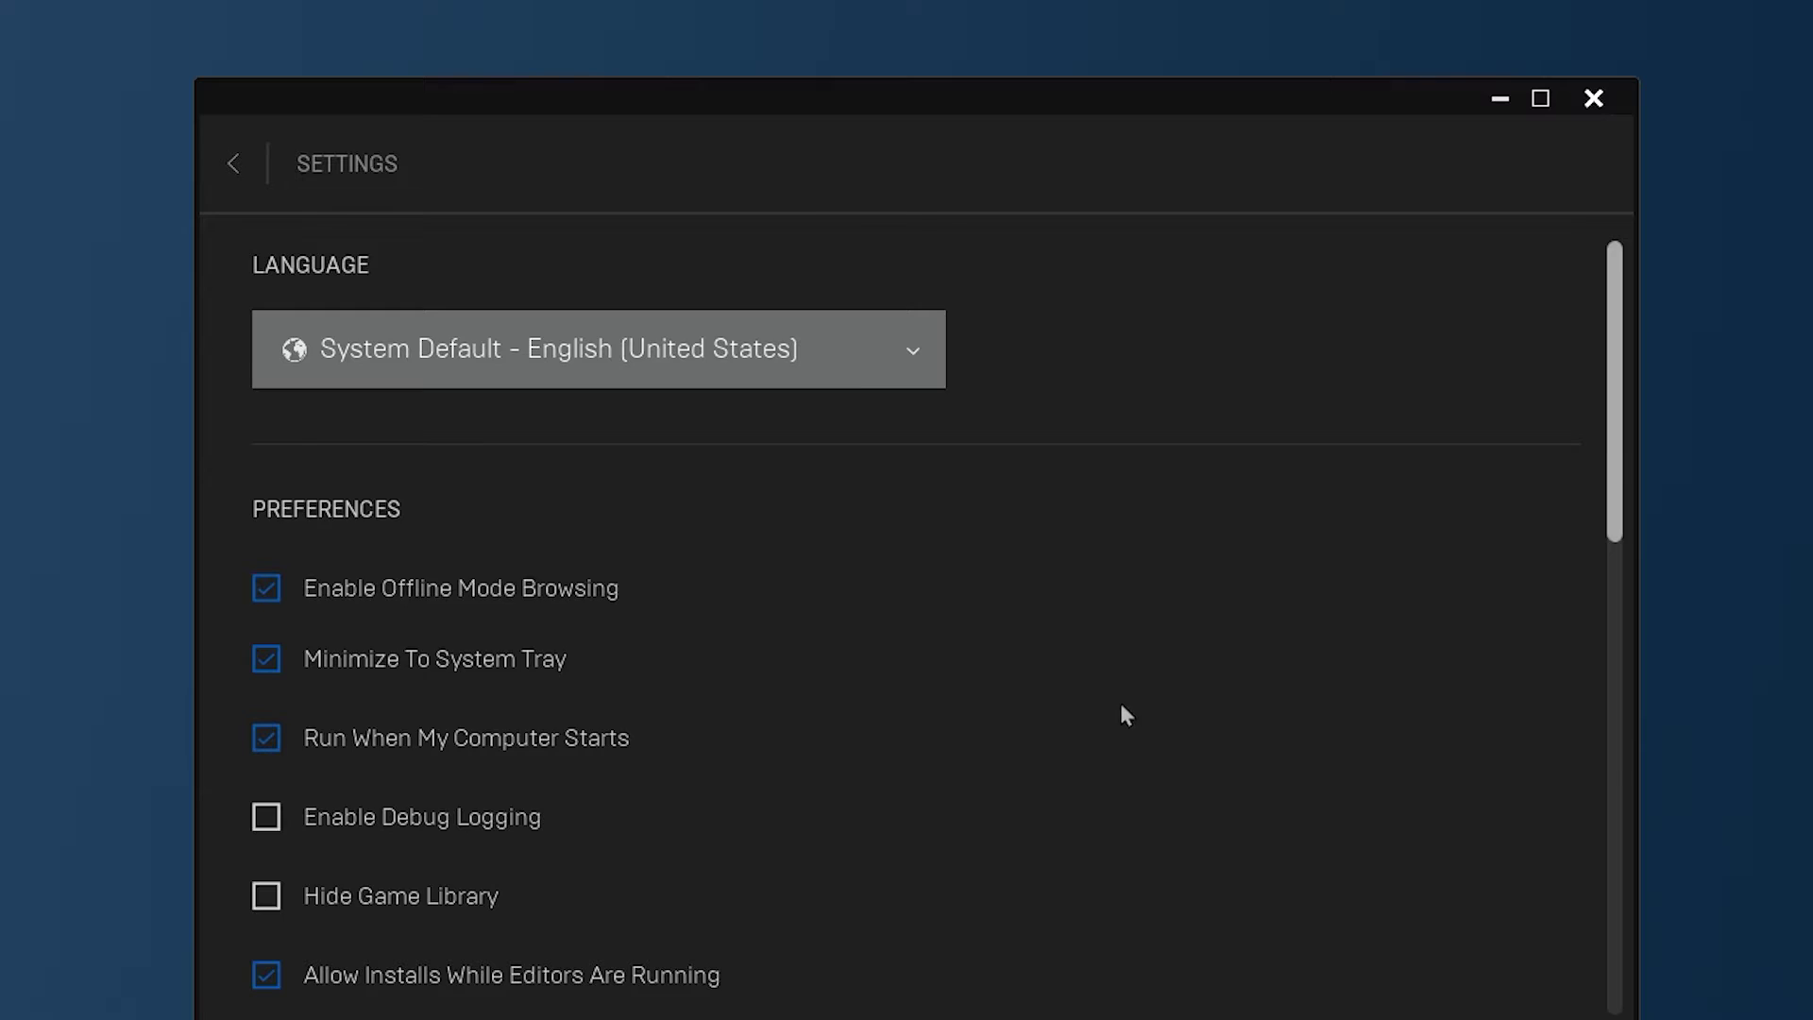
pyautogui.scroll(-8, 486, 632)
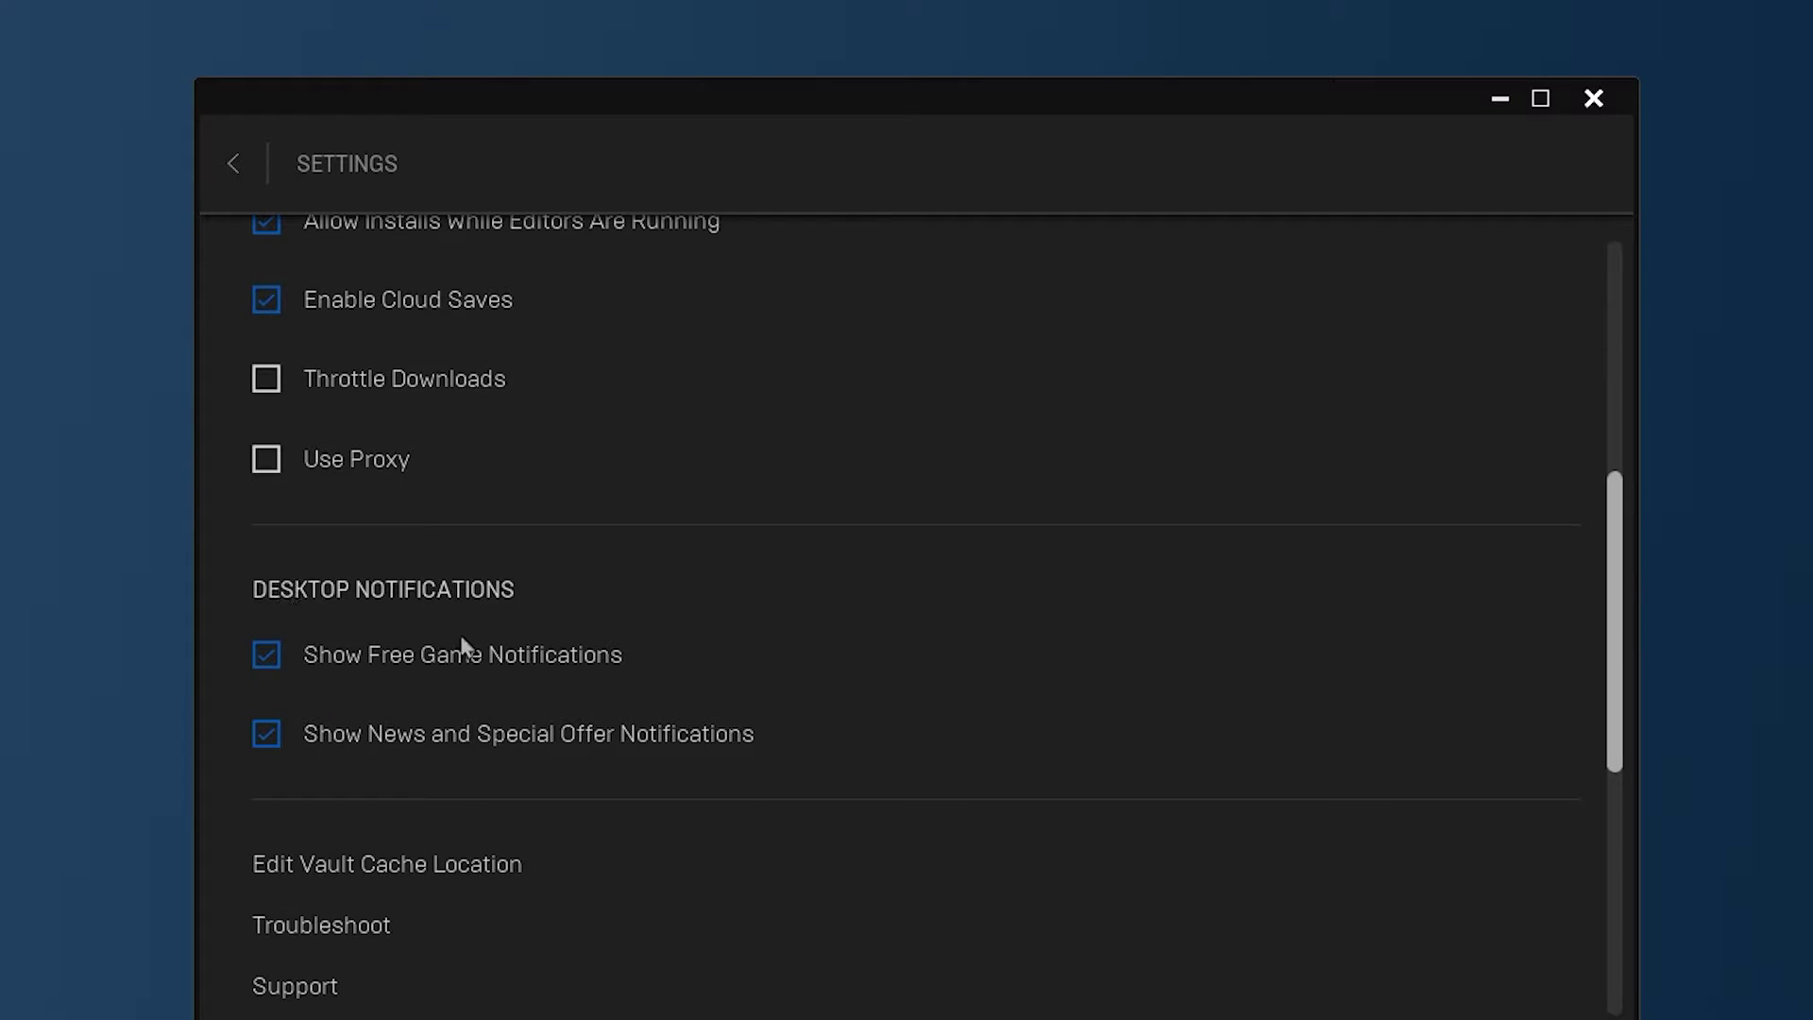
pyautogui.click(268, 658)
pyautogui.click(266, 739)
# - Turn off Auto-Update Fortnite and enable Fortnite's Additional Command Line Arguments
pyautogui.scroll(-8, 460, 753)
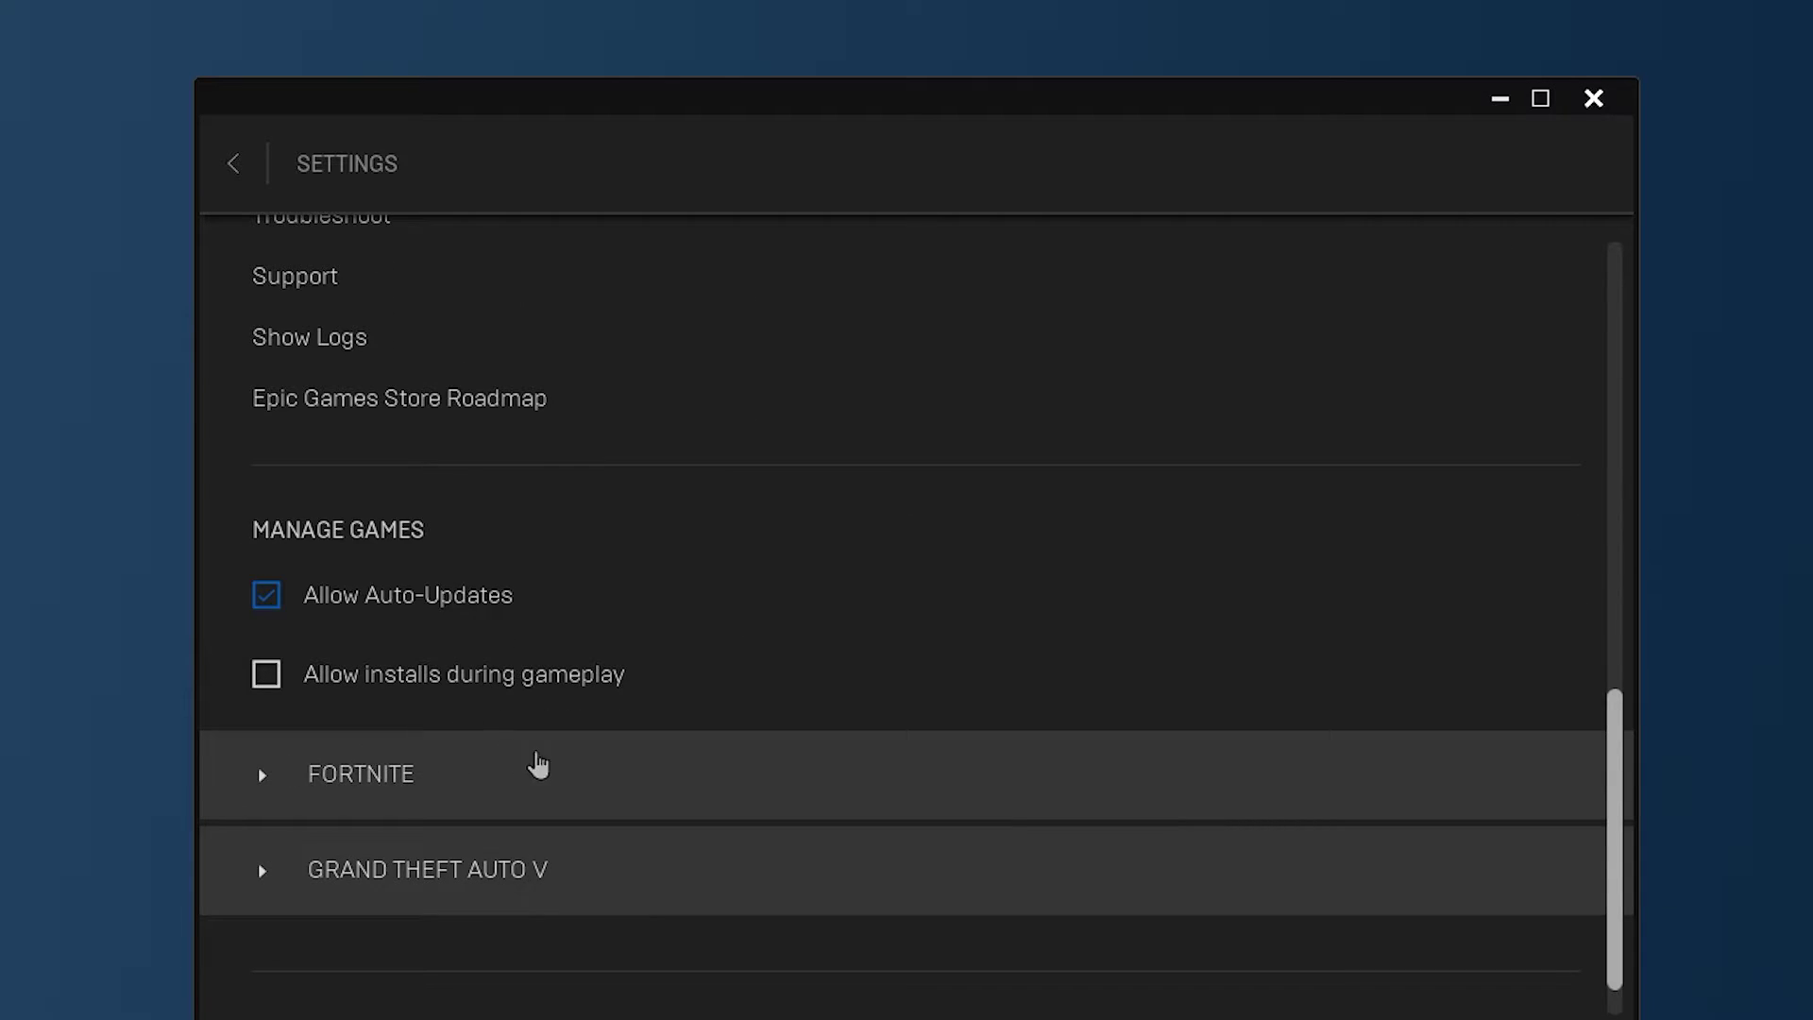
pyautogui.click(367, 791)
pyautogui.click(321, 646)
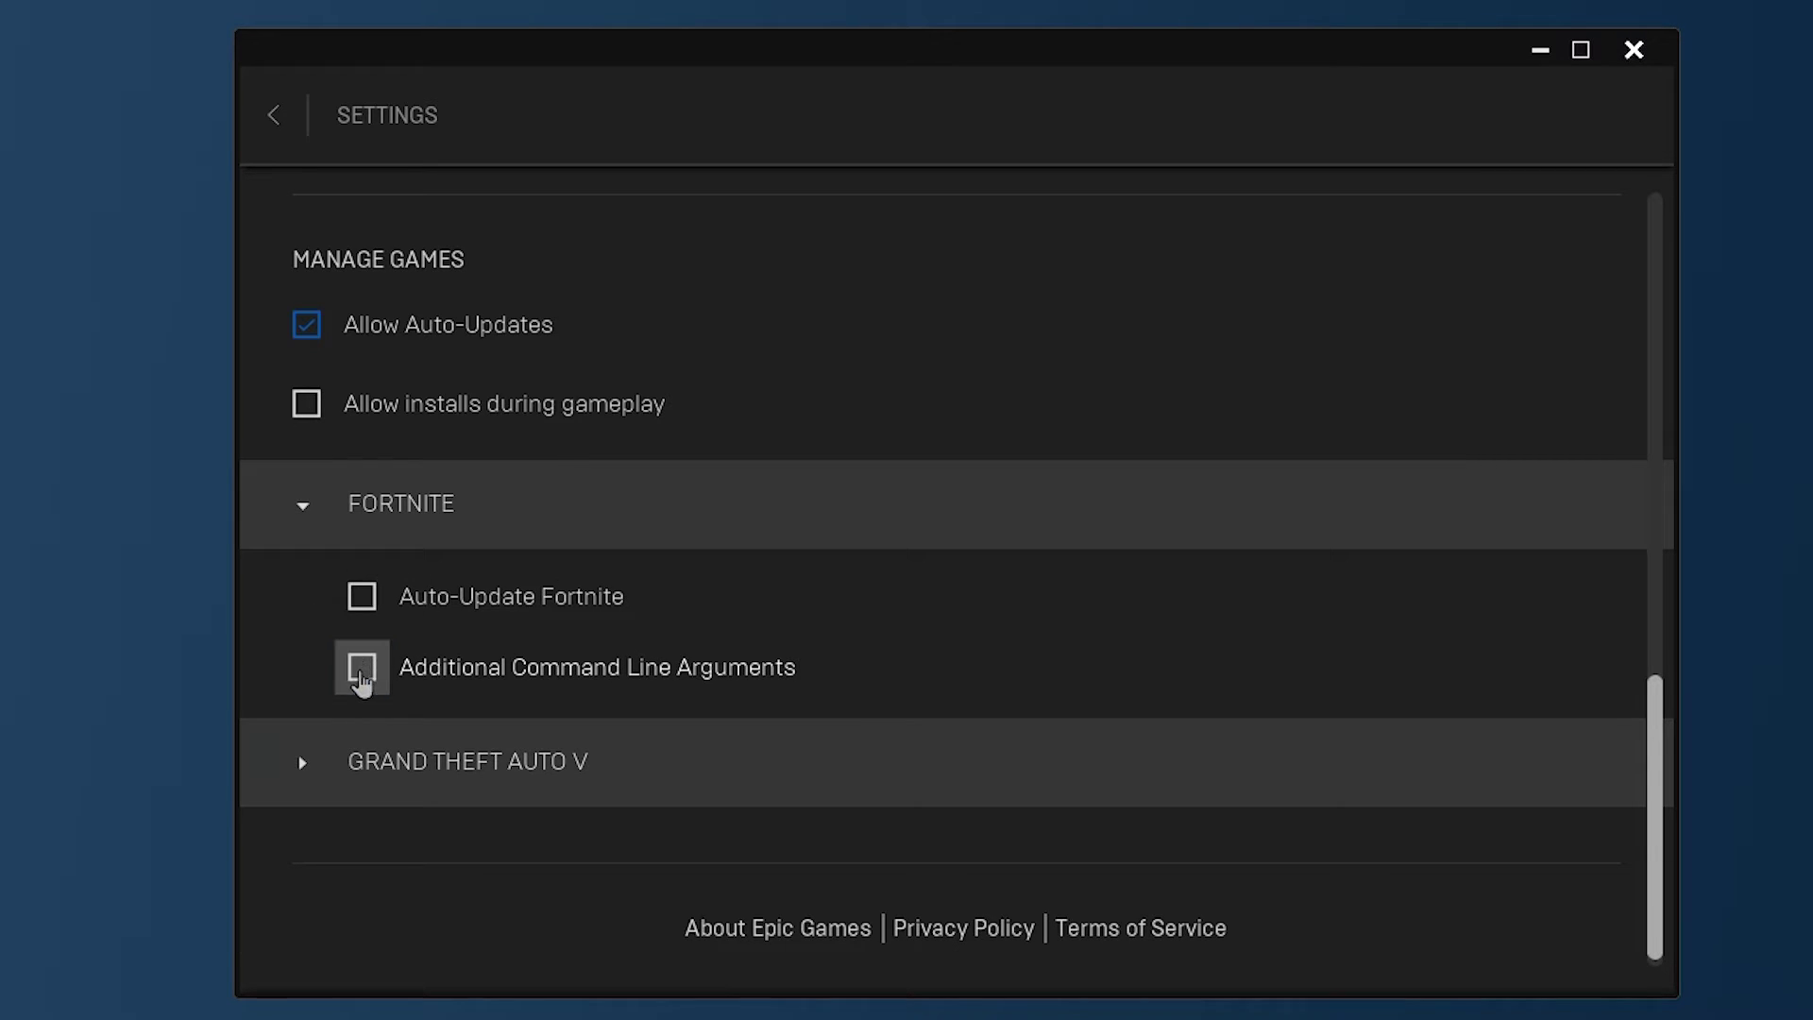
pyautogui.click(362, 673)
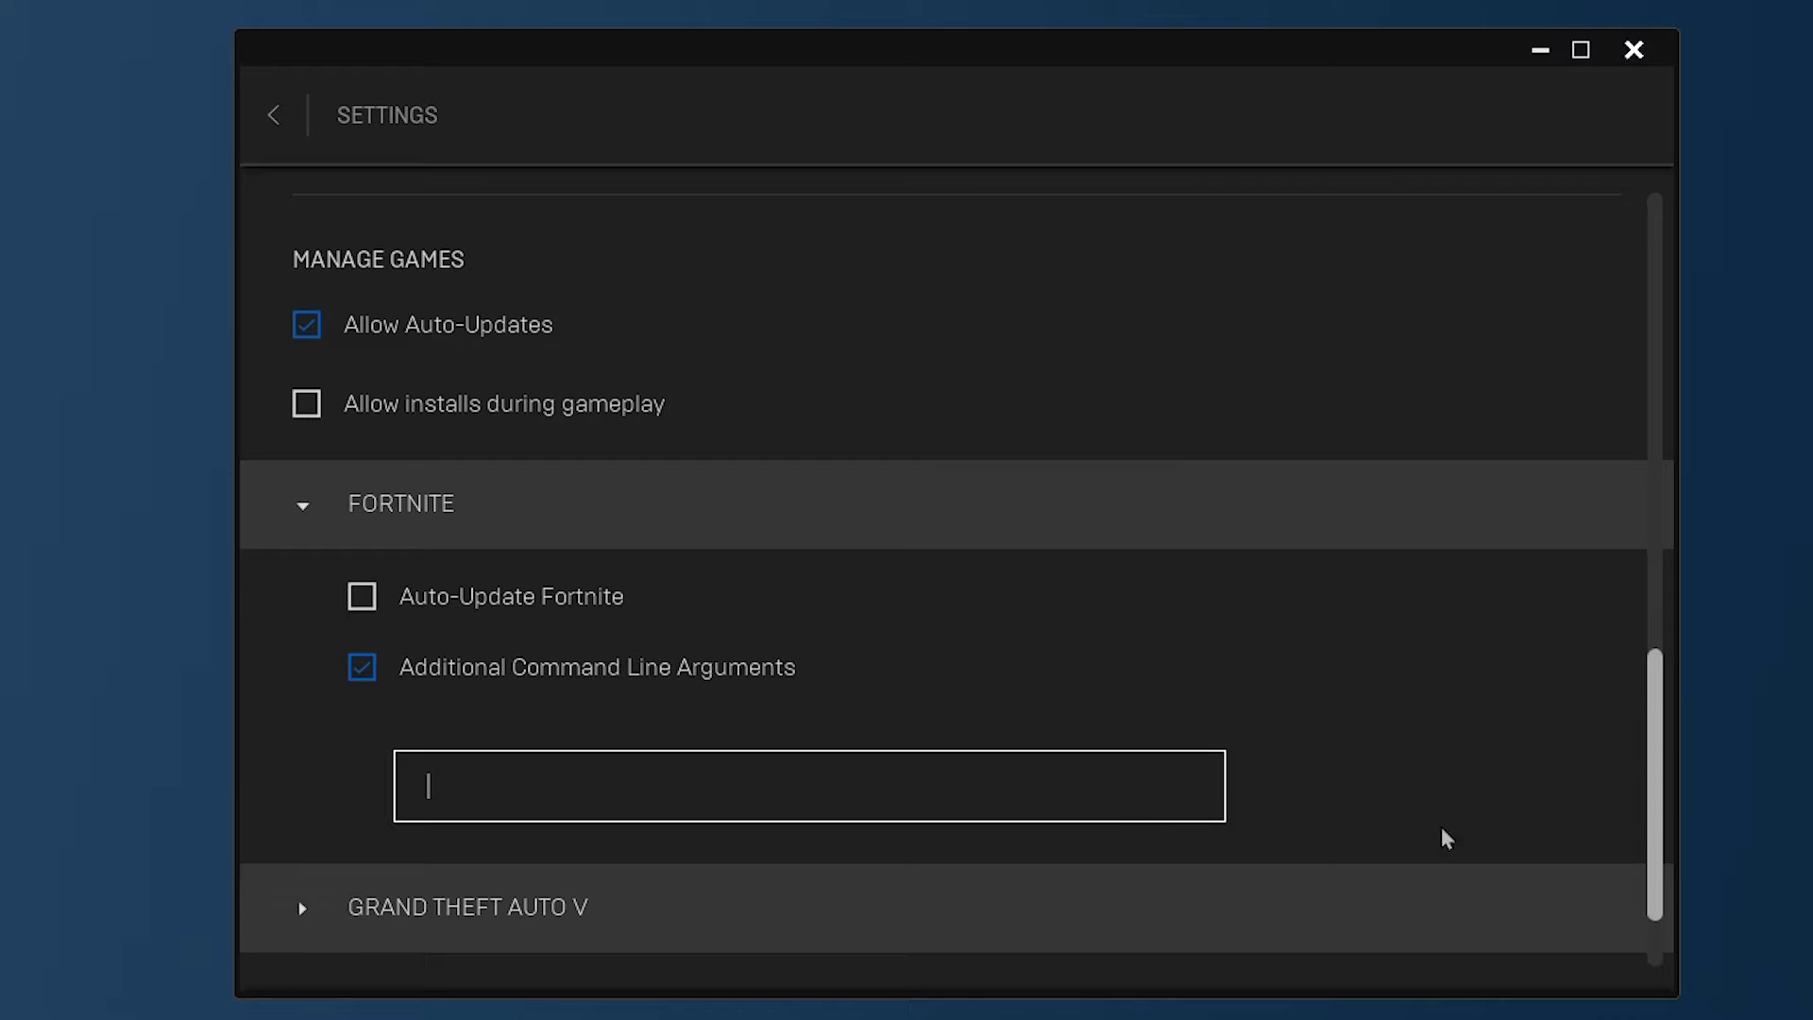
# - Paste -LANPLAY -NOSPLASH -NOTEXTURESTREAMING -USEALLAVALIABLECORES as launch arguments, highlighting each argument in turn
pyautogui.write('-LANPLAY -NOSPLASH -NOTEXTURESTREAMING -USEALLAVALIABLECORES')
pyautogui.moveTo(534, 793); pyautogui.dragTo(366, 791)
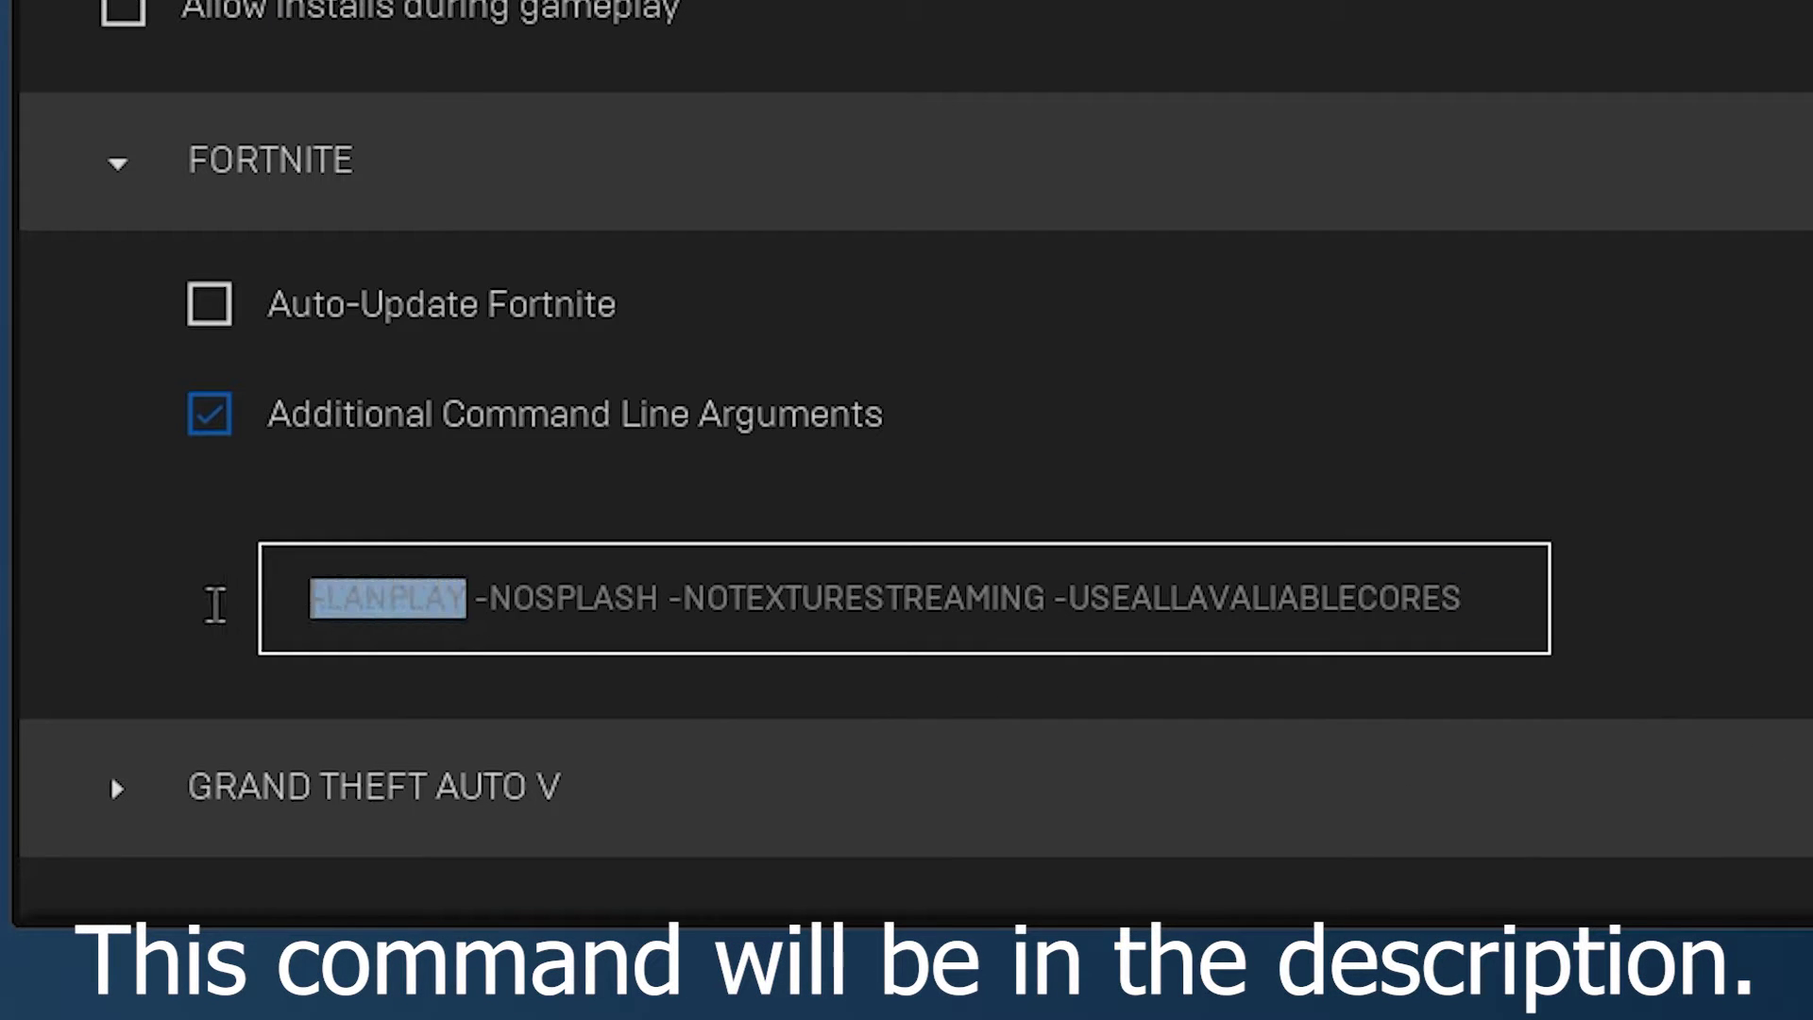
pyautogui.moveTo(484, 610); pyautogui.dragTo(1451, 597)
pyautogui.click(1388, 639)
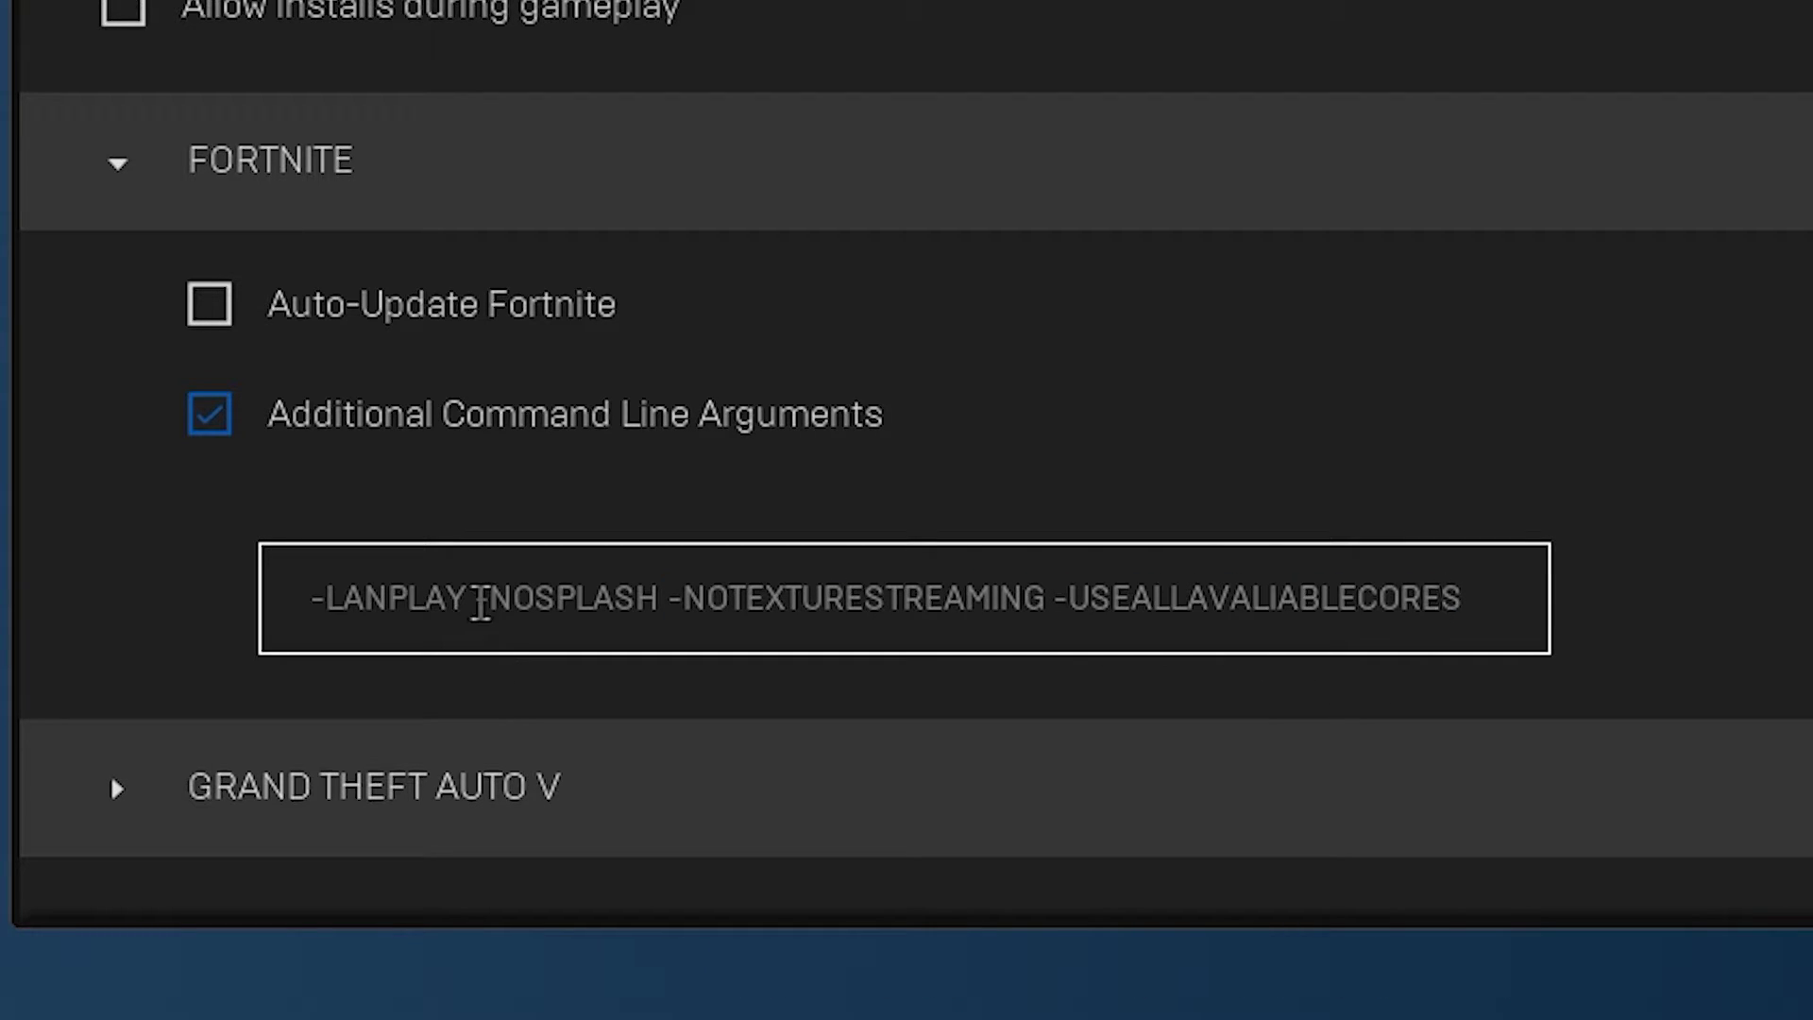
pyautogui.moveTo(478, 599); pyautogui.dragTo(246, 610)
pyautogui.click(498, 604)
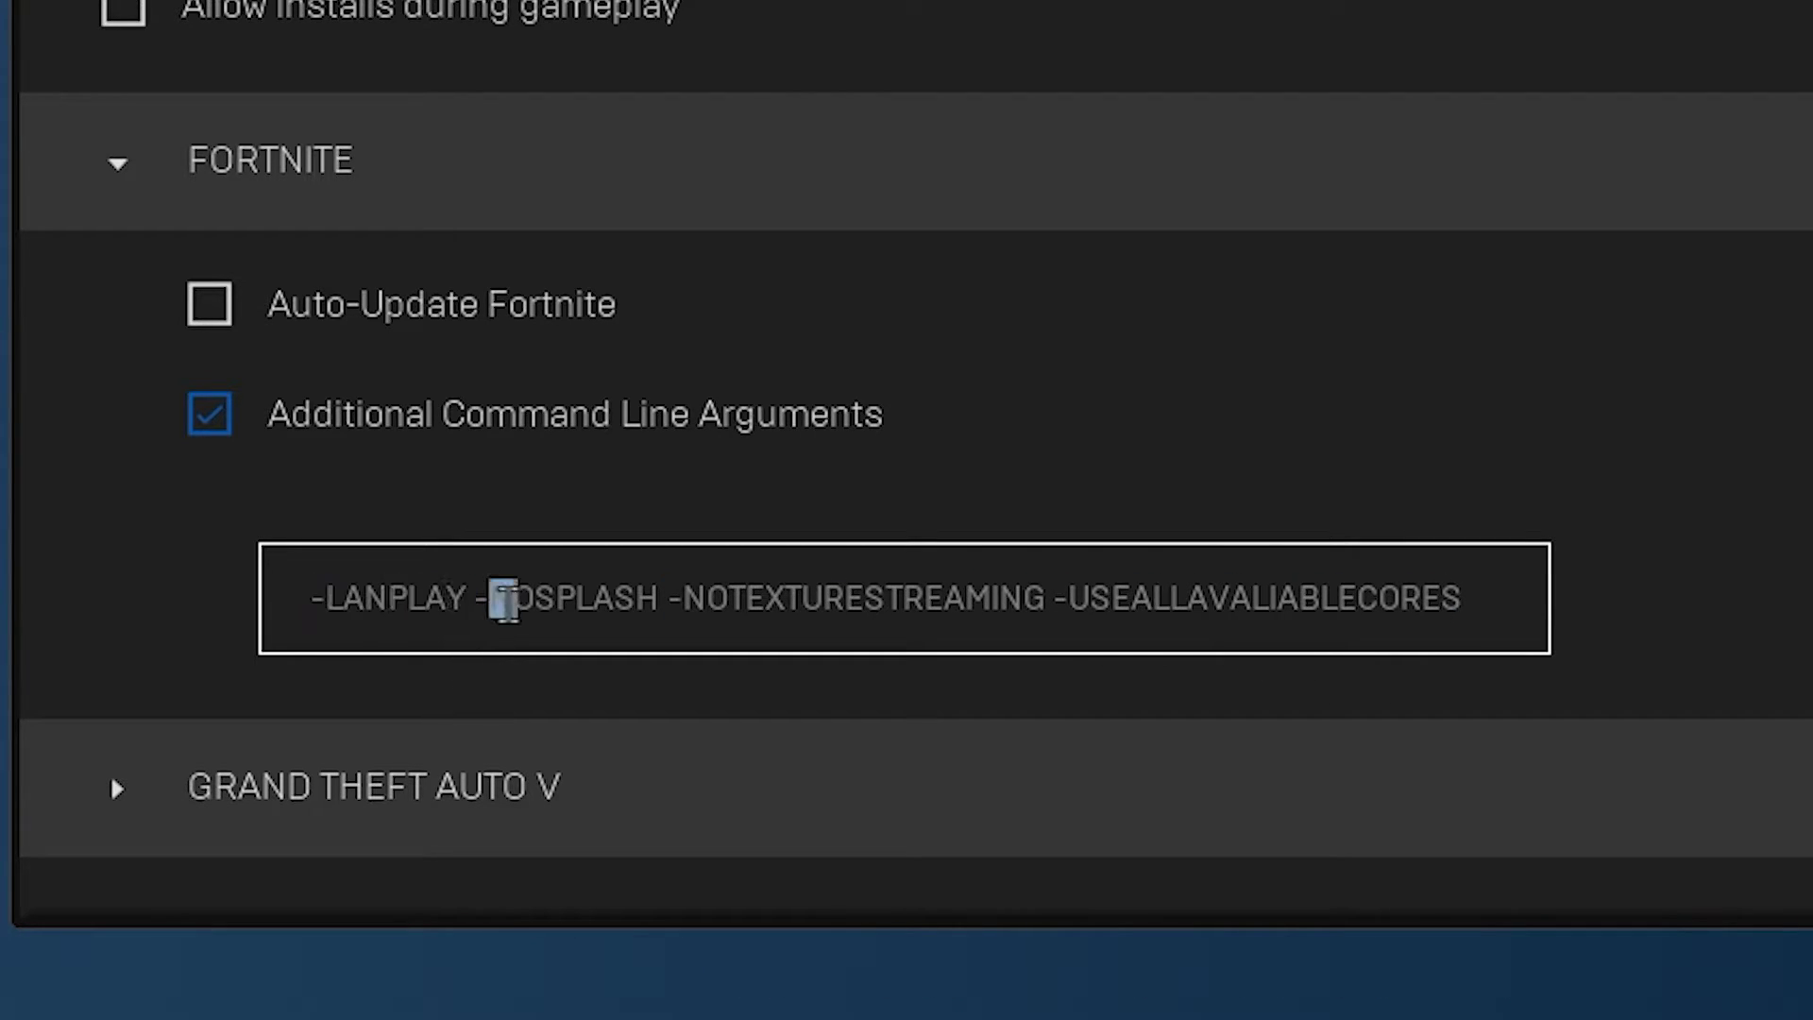
pyautogui.moveTo(465, 595); pyautogui.dragTo(1053, 598)
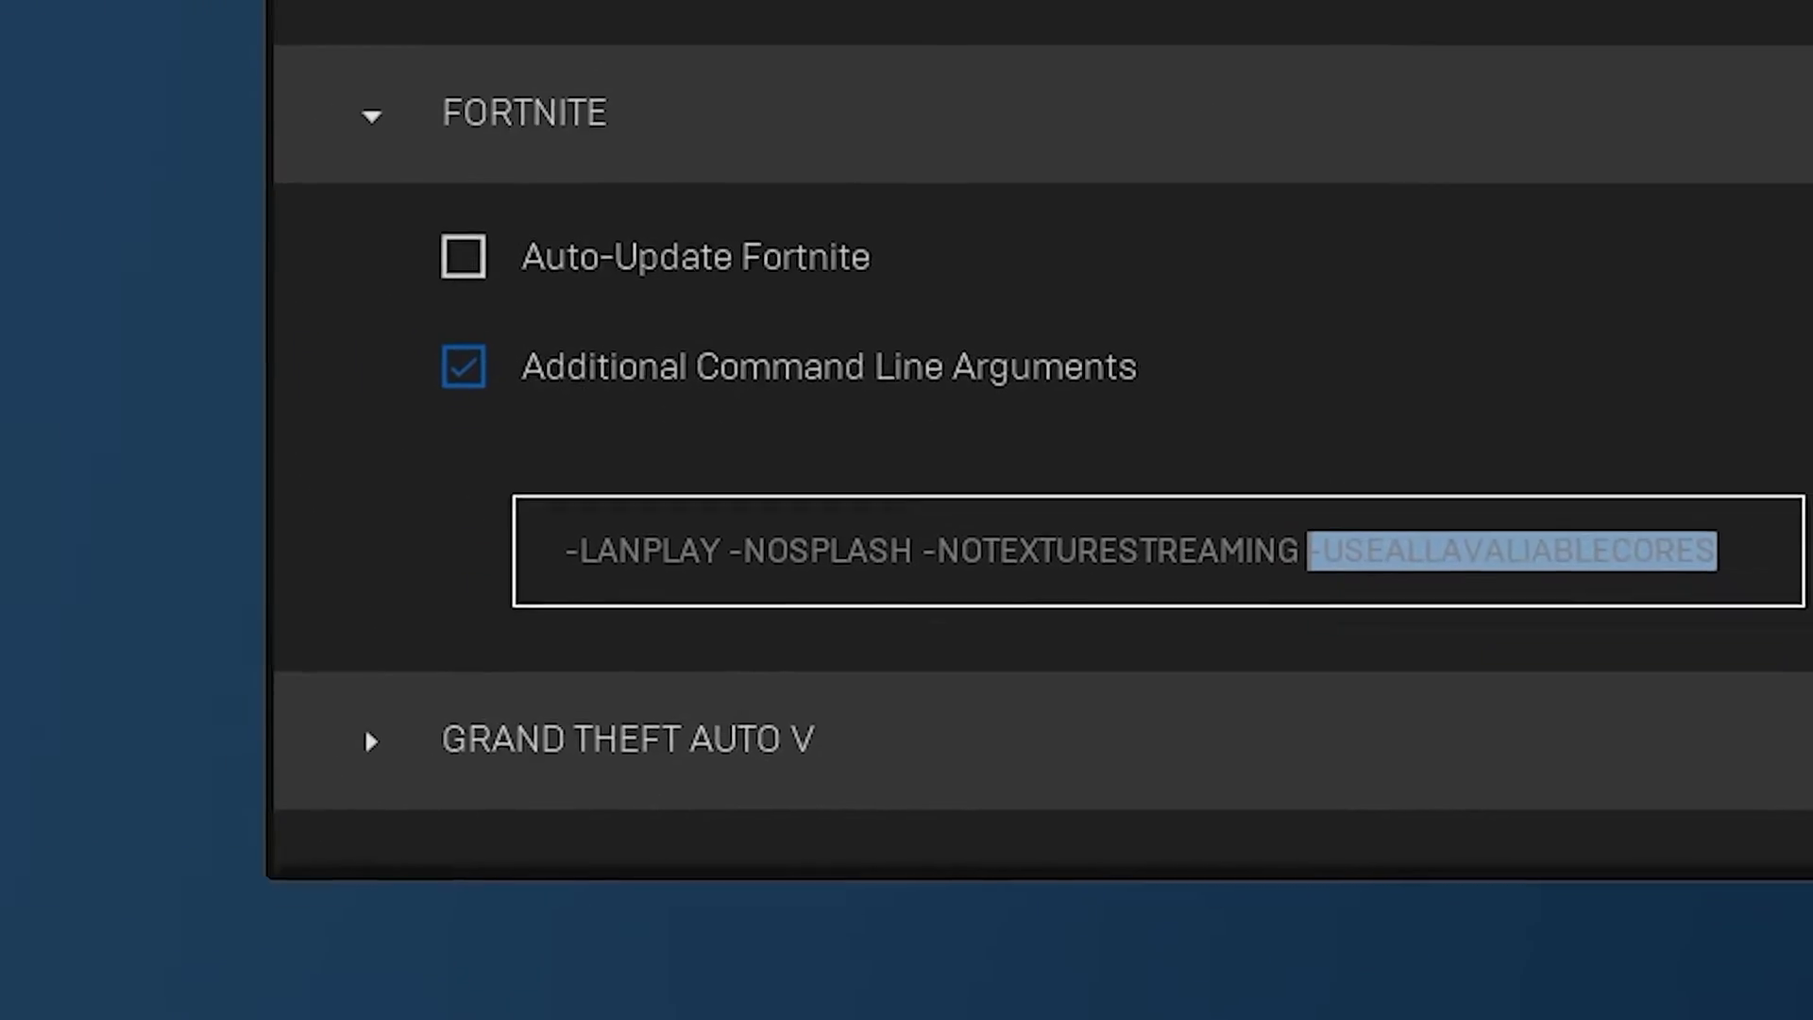
pyautogui.press('Left')
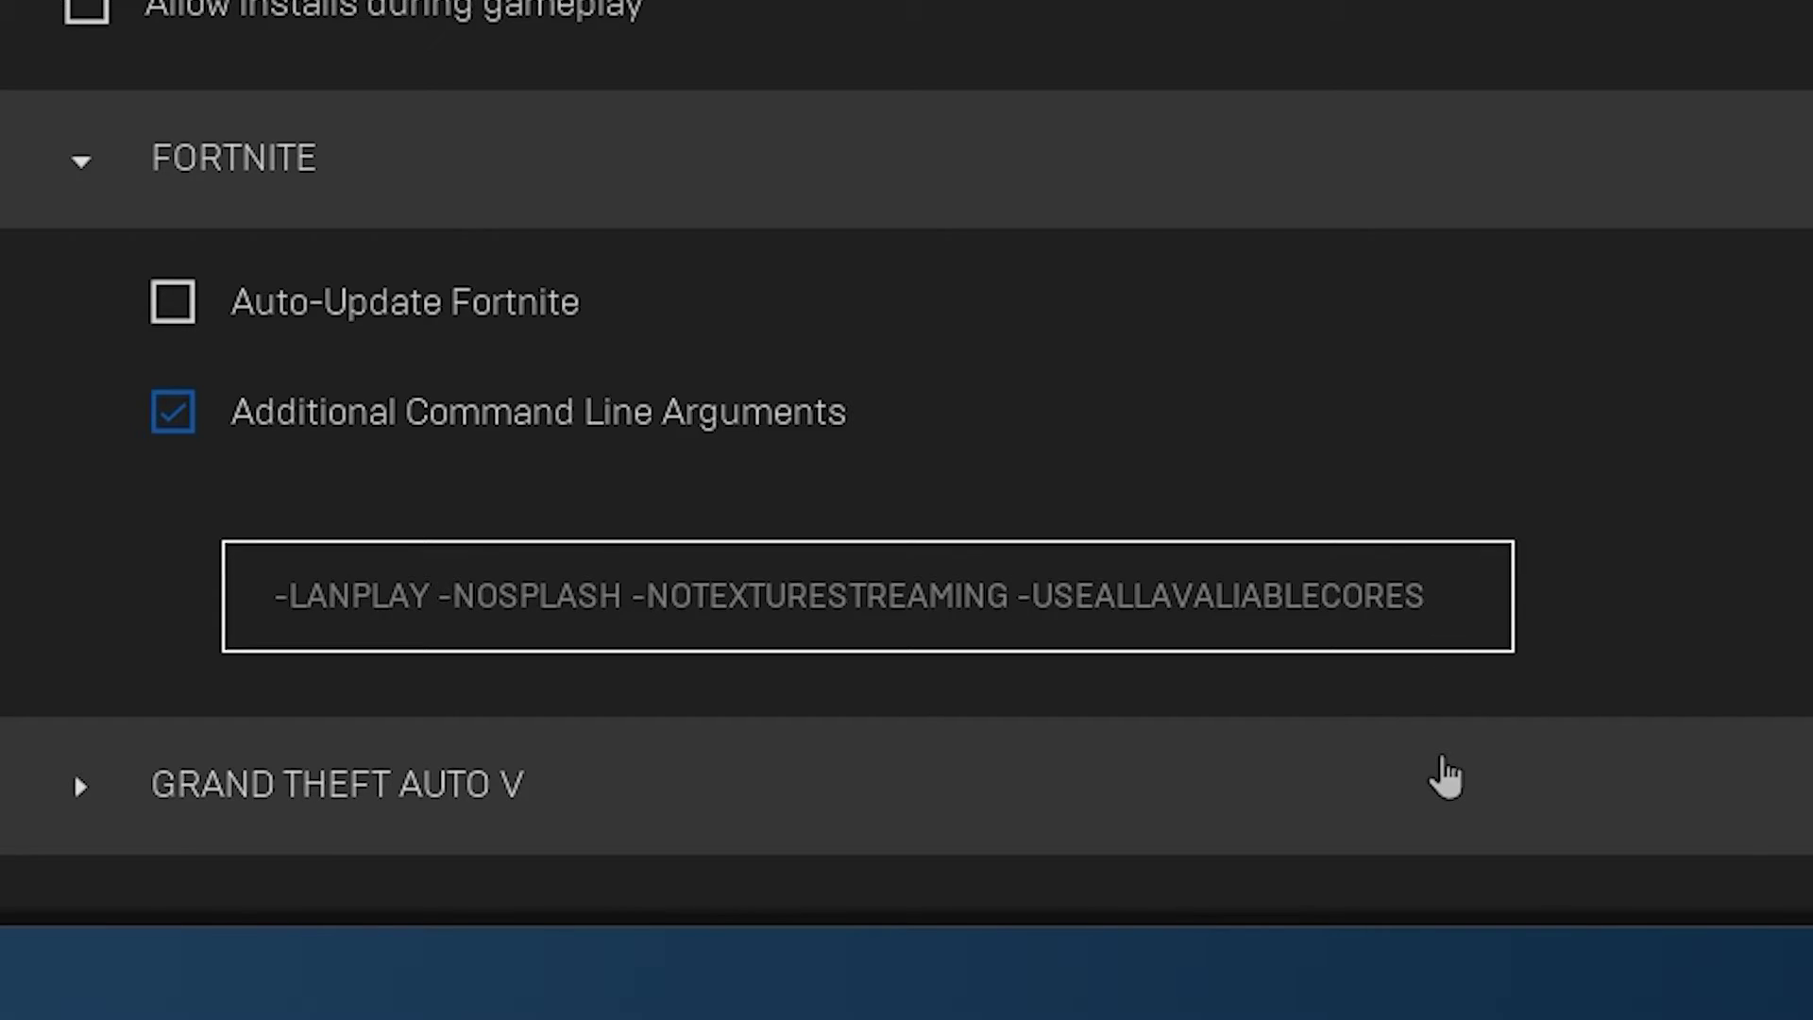
pyautogui.moveTo(1426, 595); pyautogui.dragTo(1030, 633)
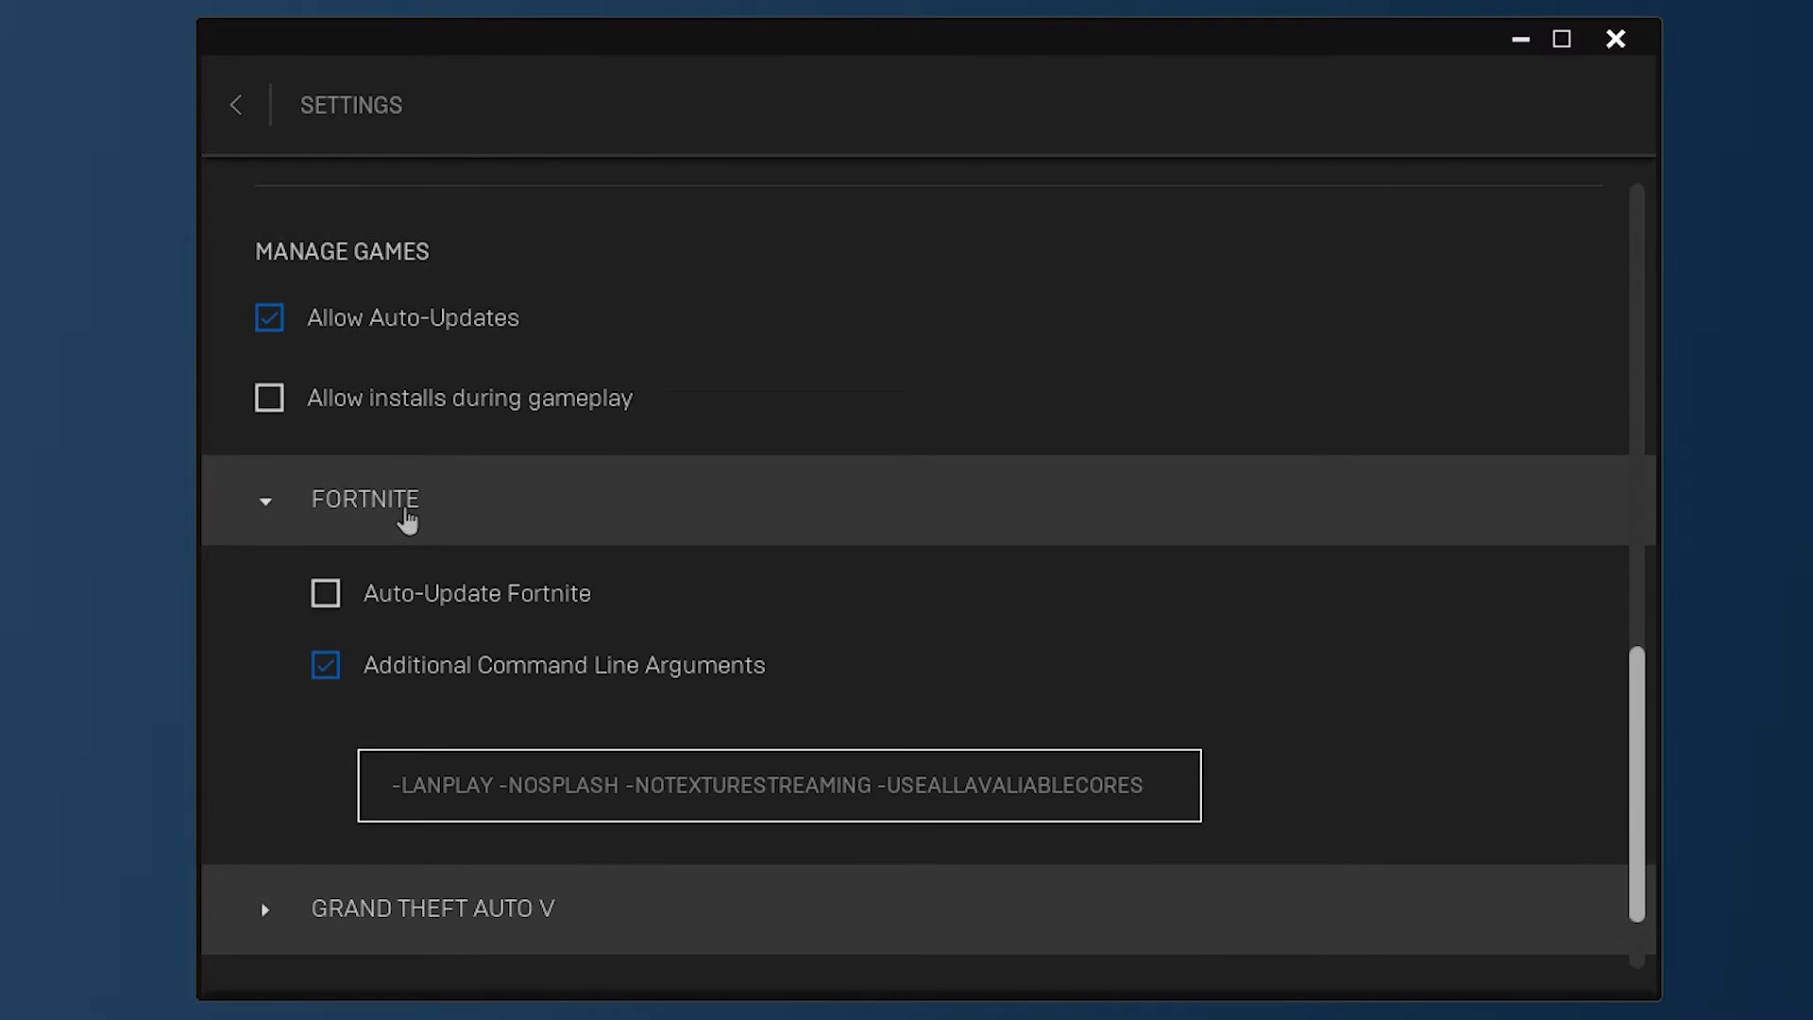
# - Collapse Fortnite's settings, leave Settings, and close the account menu
pyautogui.click(300, 185)
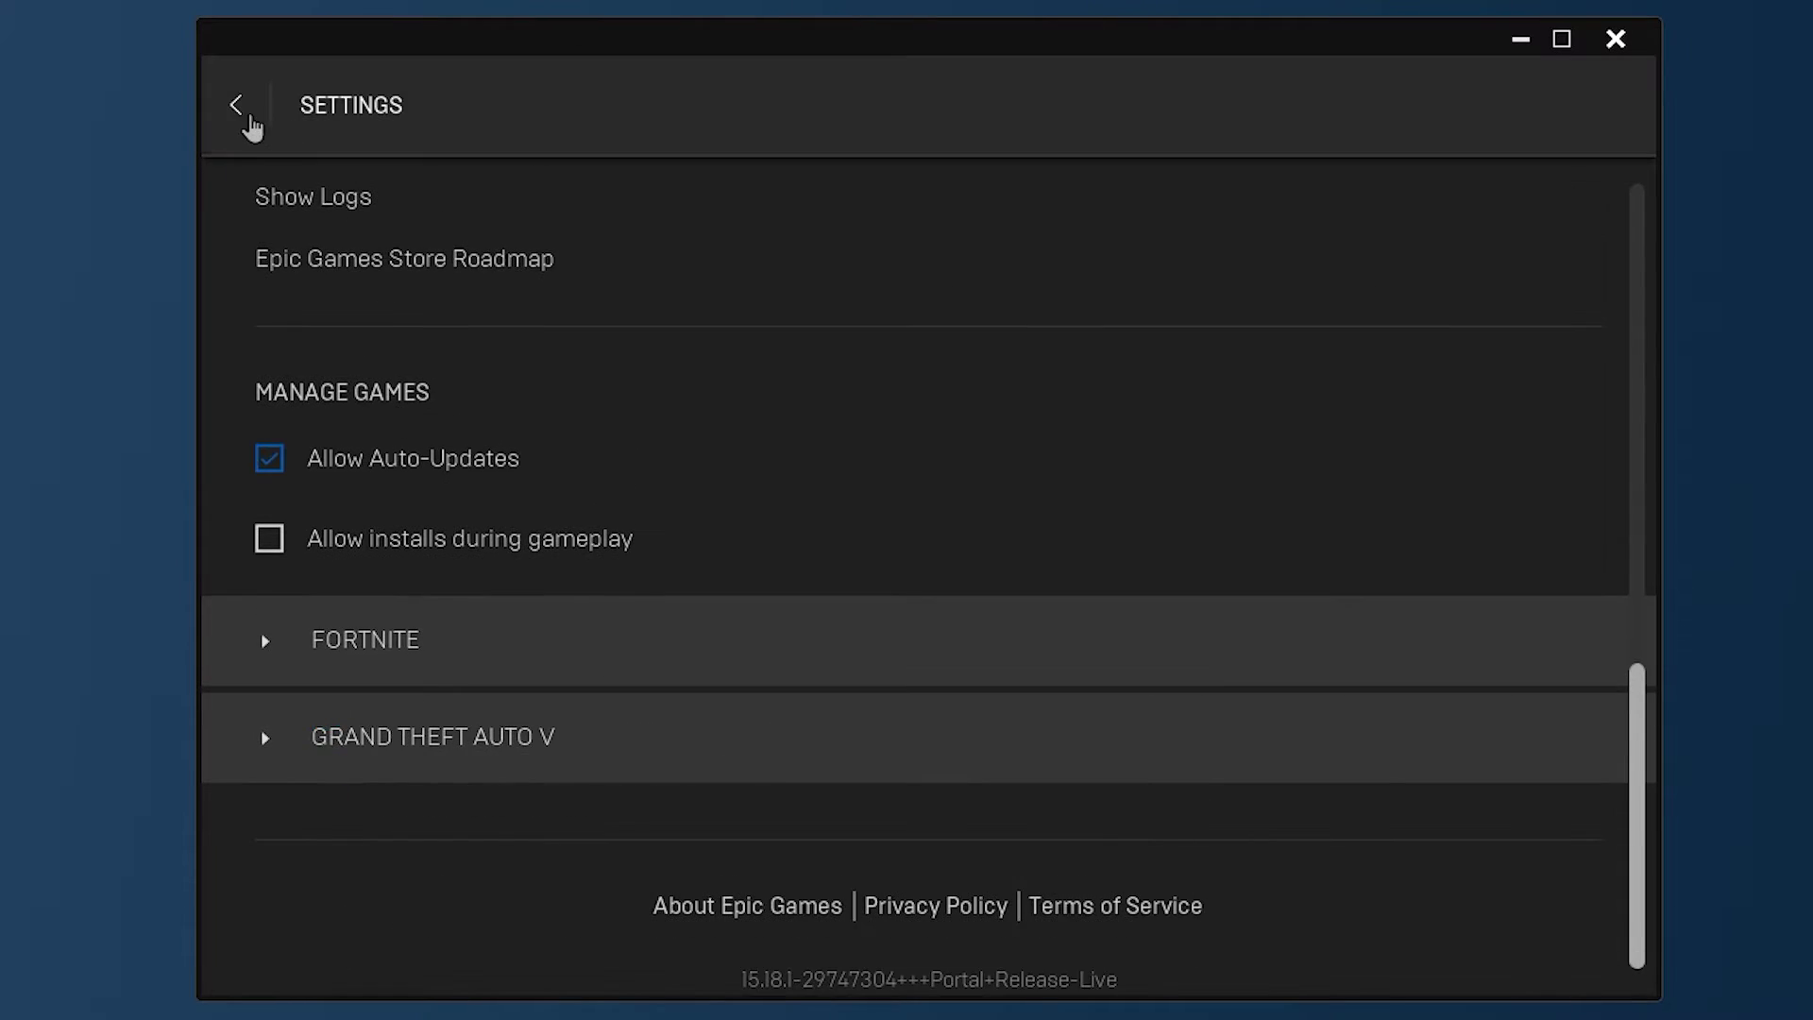
pyautogui.click(238, 104)
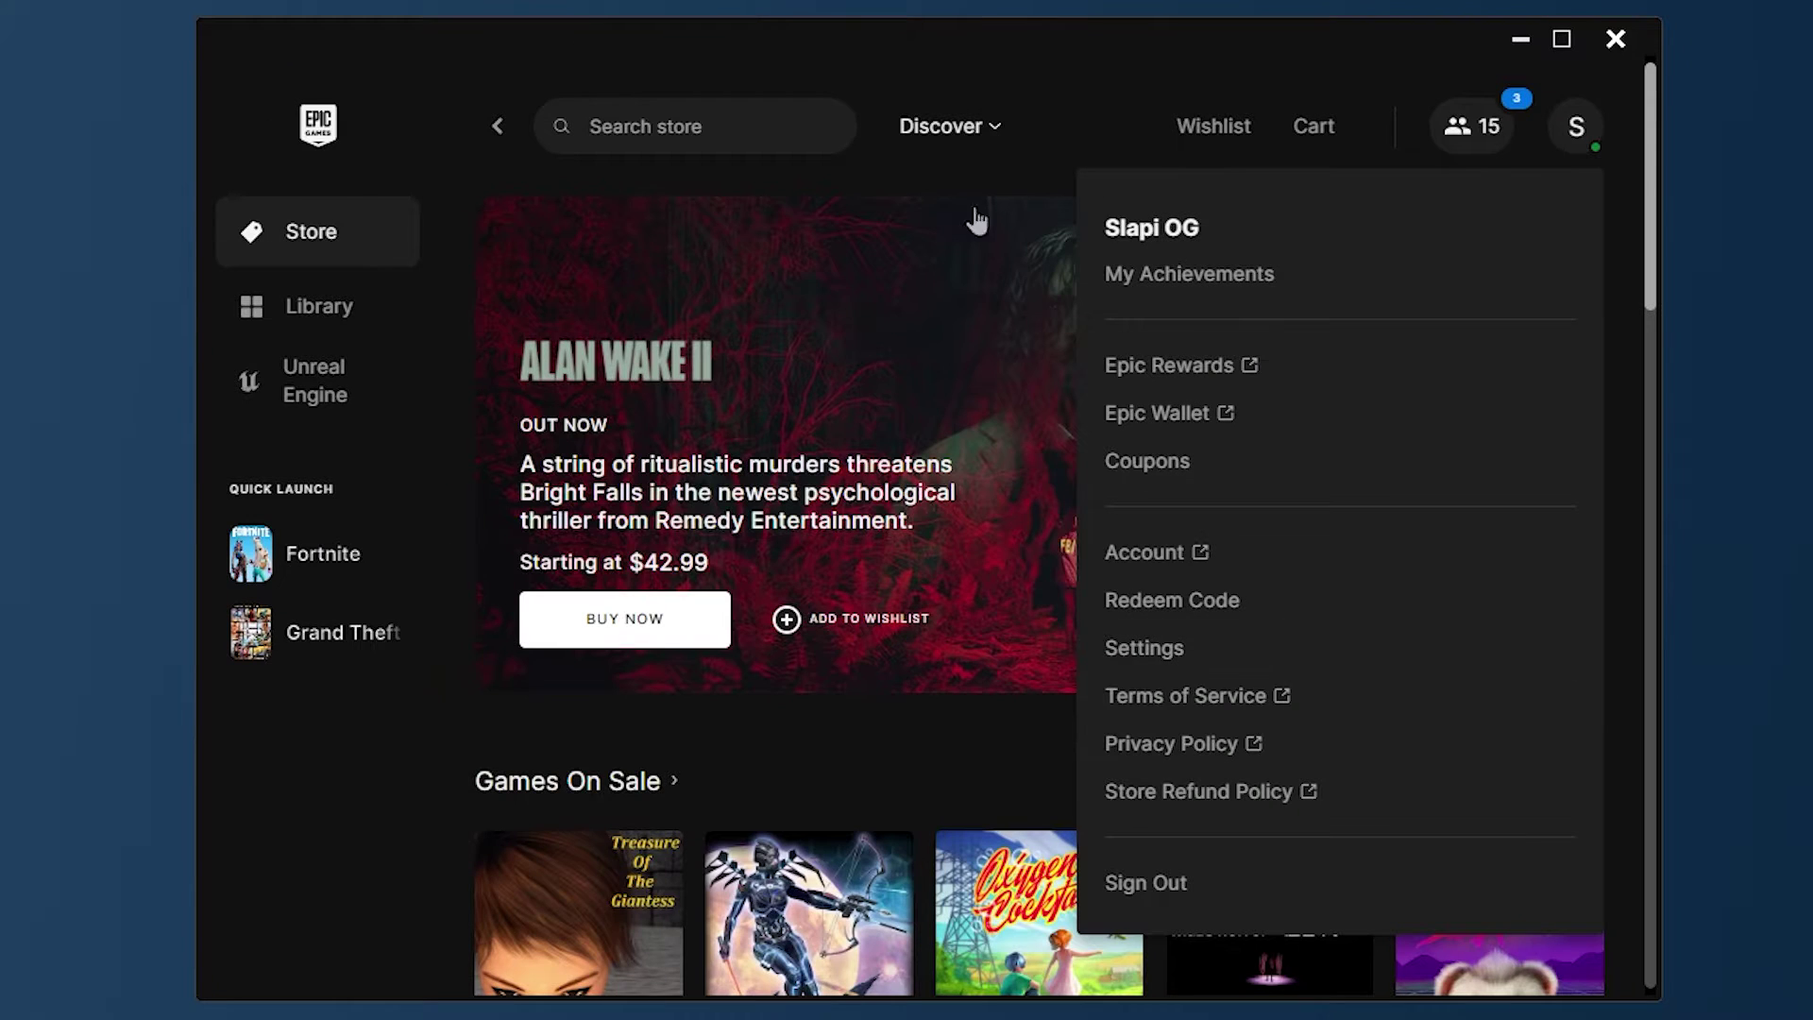
pyautogui.click(325, 841)
# - Filter the Library by the title 'fortnite' and open Fortnite's game menu
pyautogui.click(382, 325)
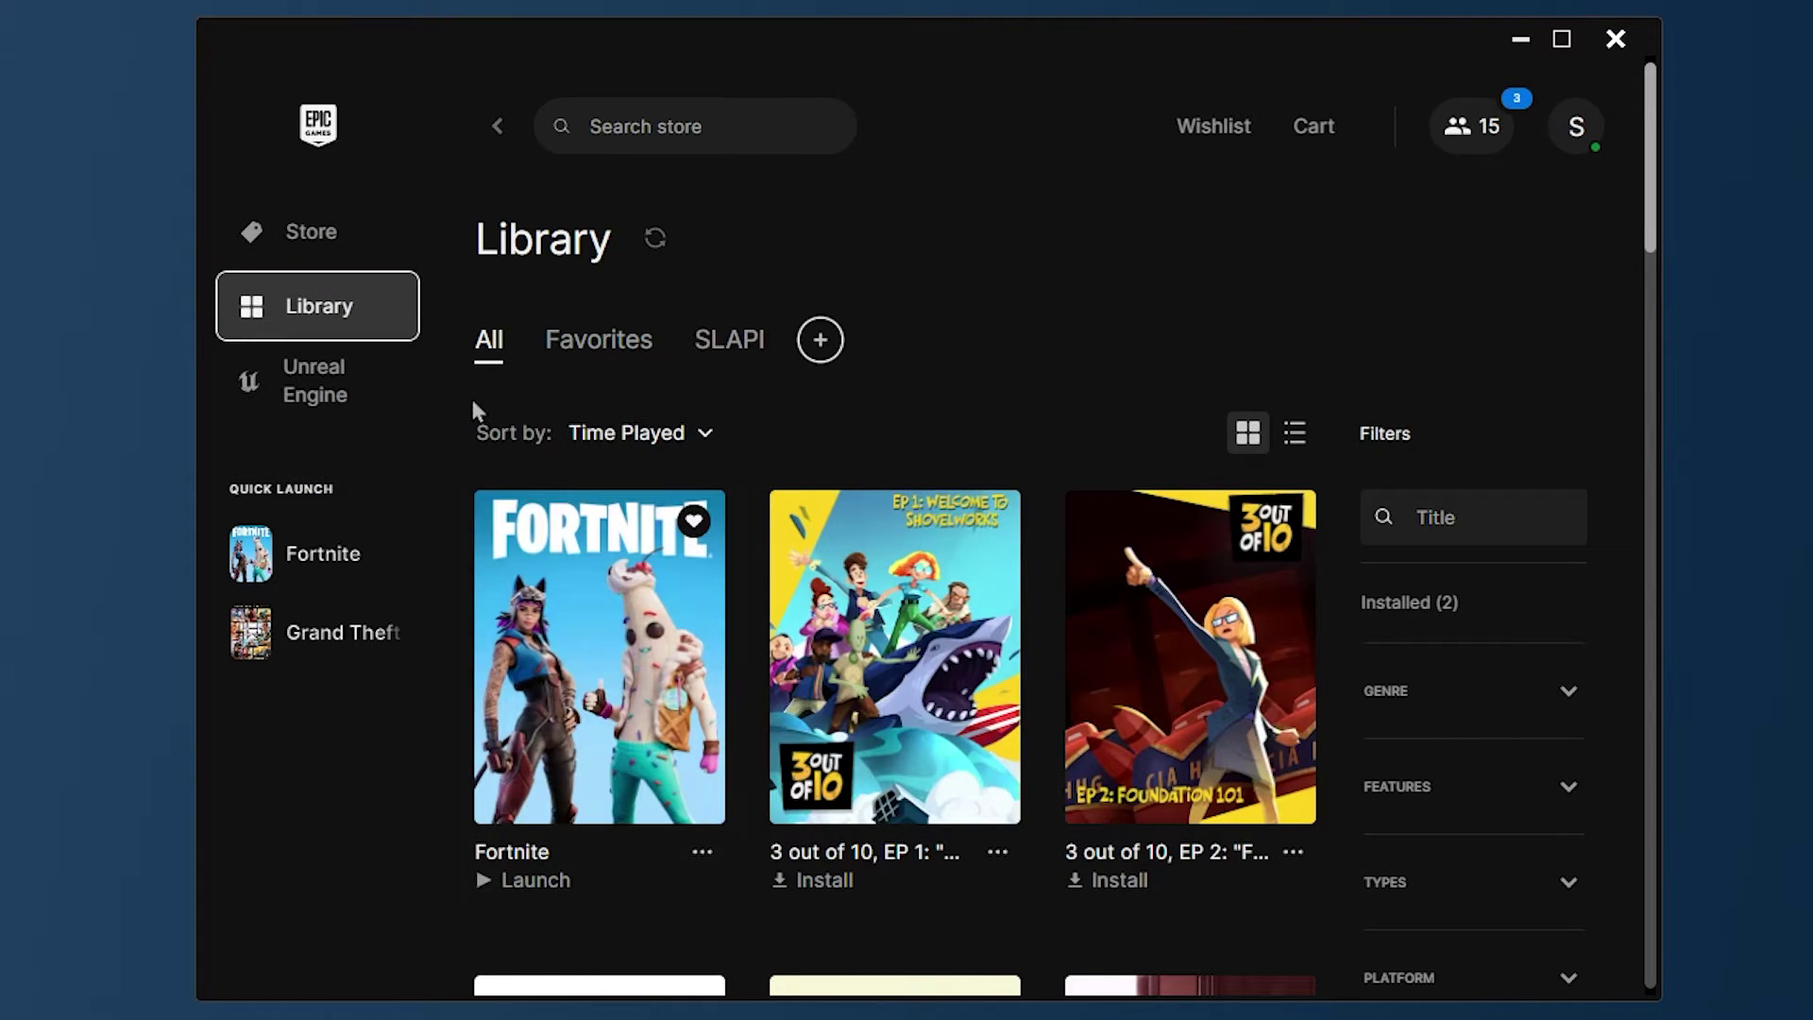
pyautogui.click(1553, 538)
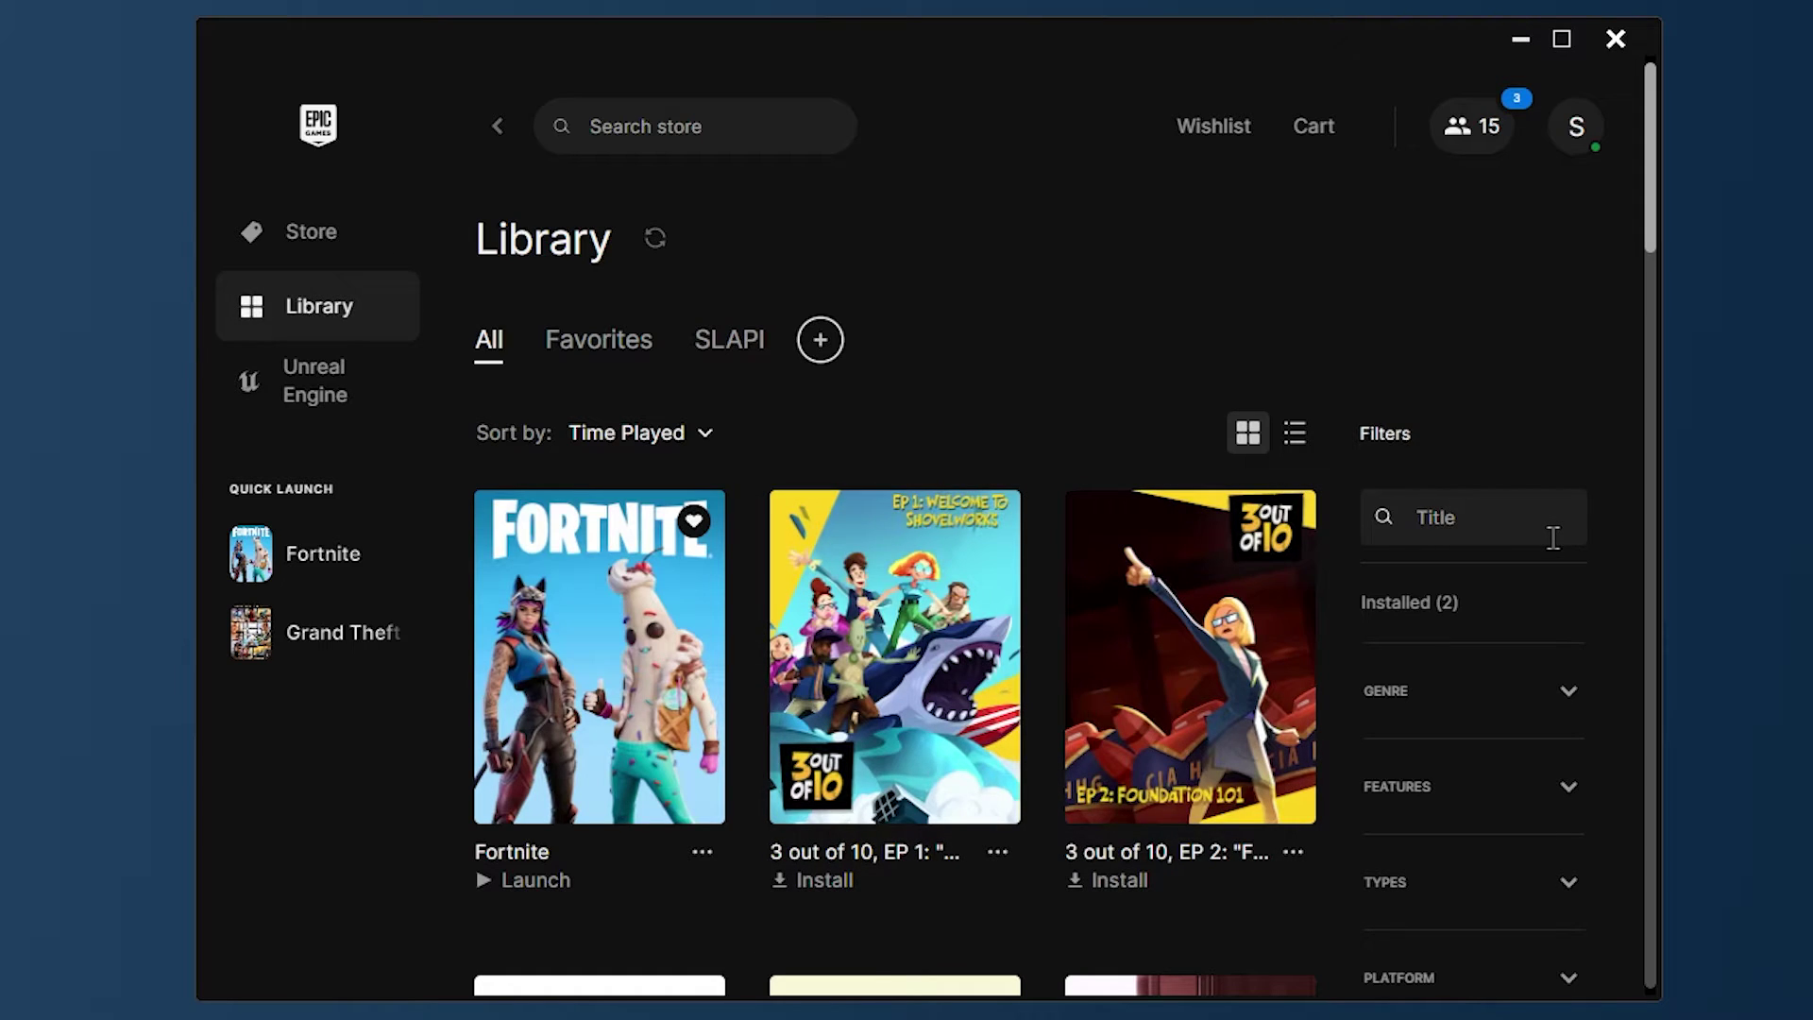
pyautogui.write('fortnite')
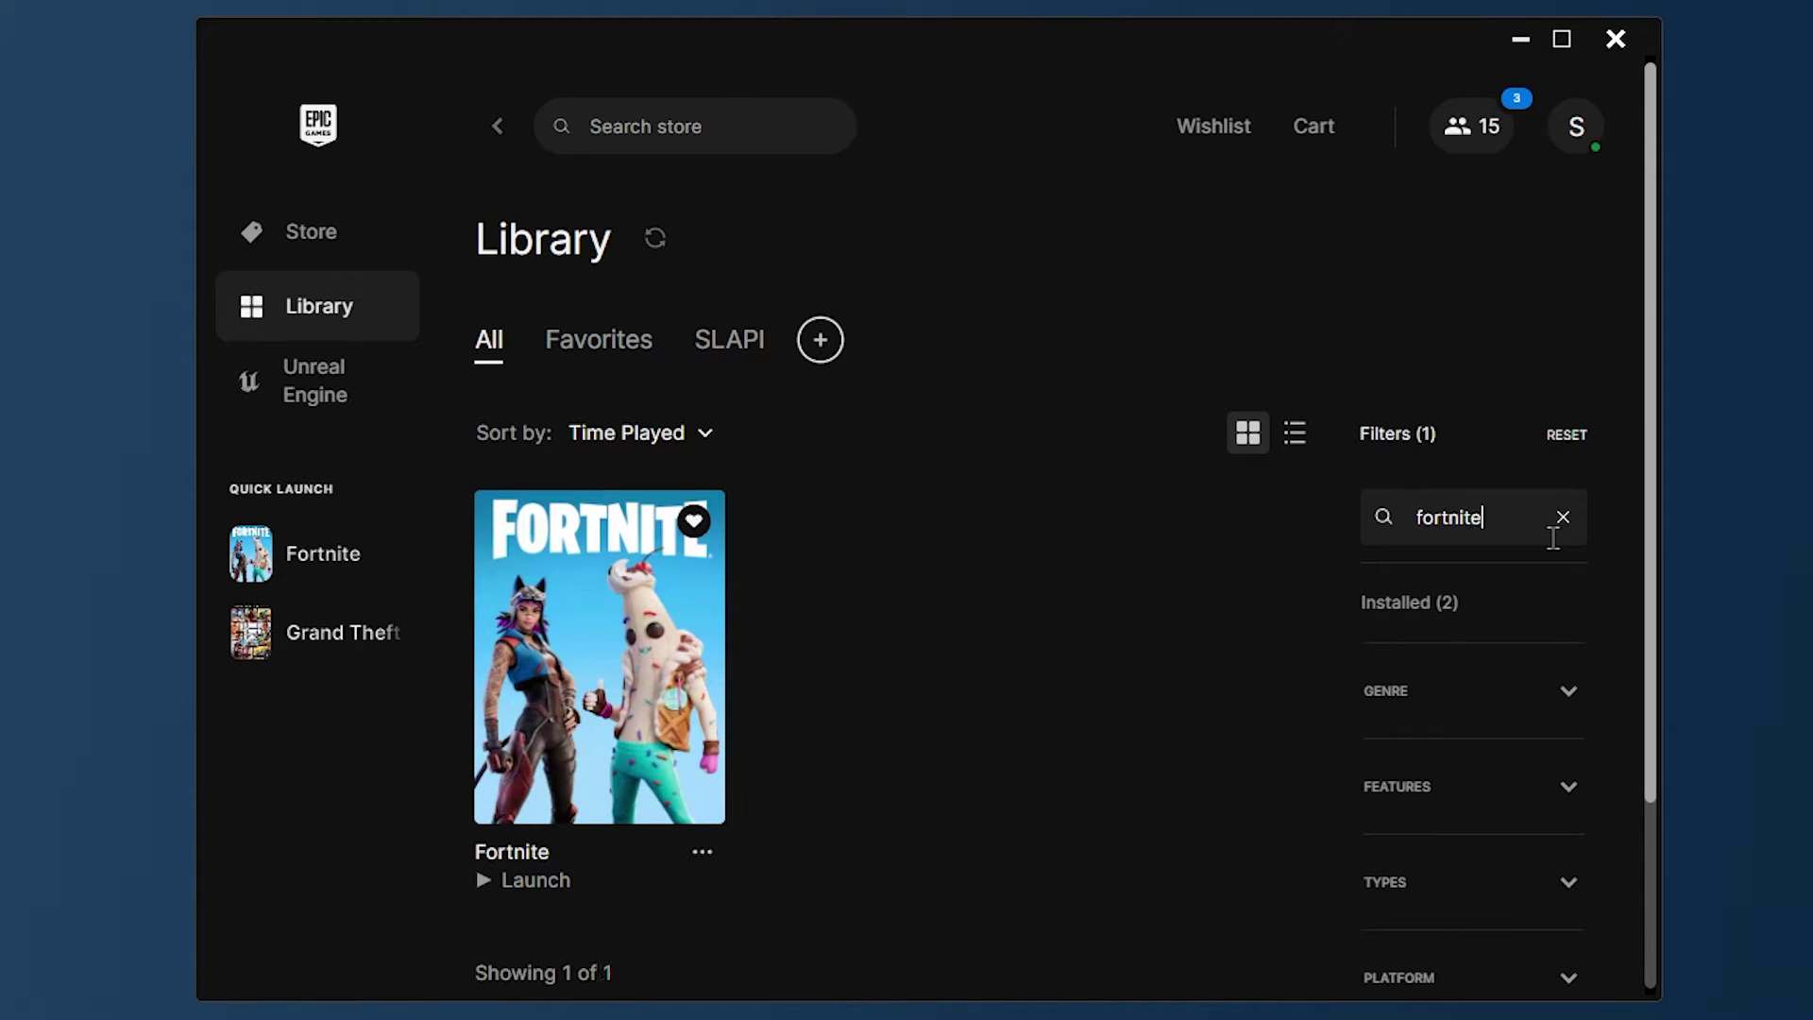
pyautogui.click(702, 852)
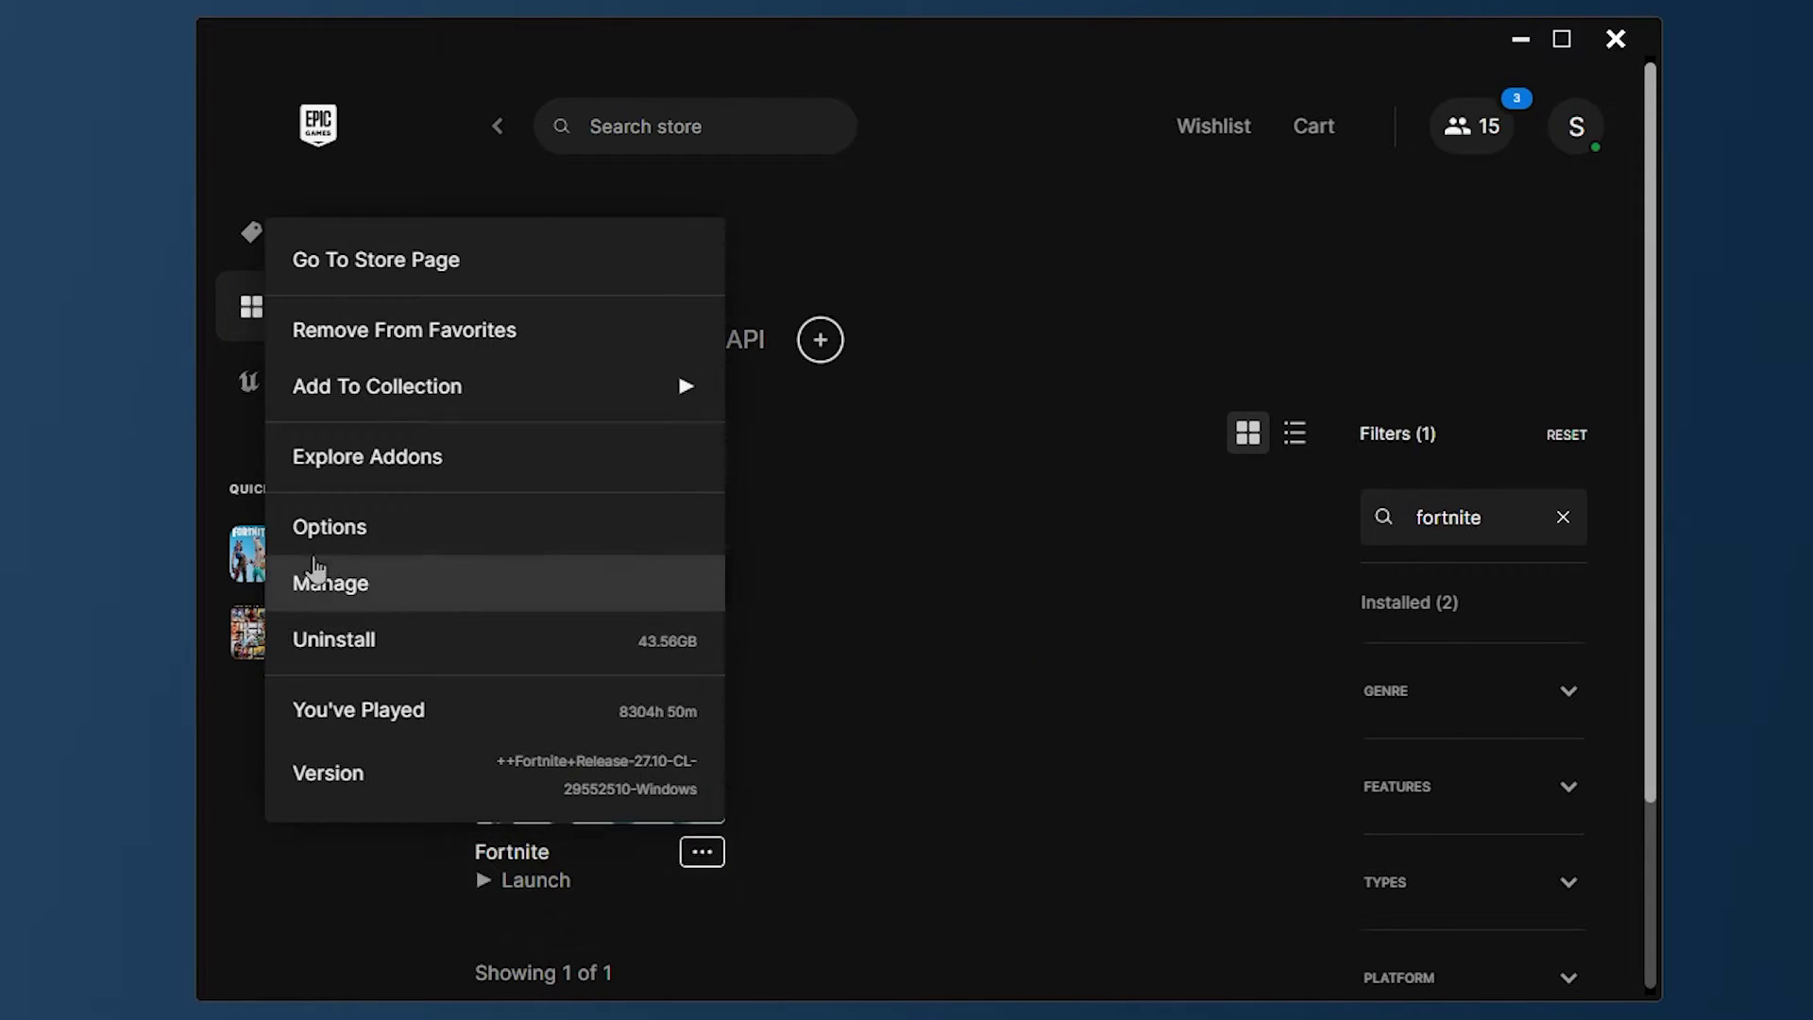
# - In Fortnite's installation options, uncheck Save the World, DirectX 12 Shaders and High Resolution Textures, then review and close
pyautogui.click(405, 547)
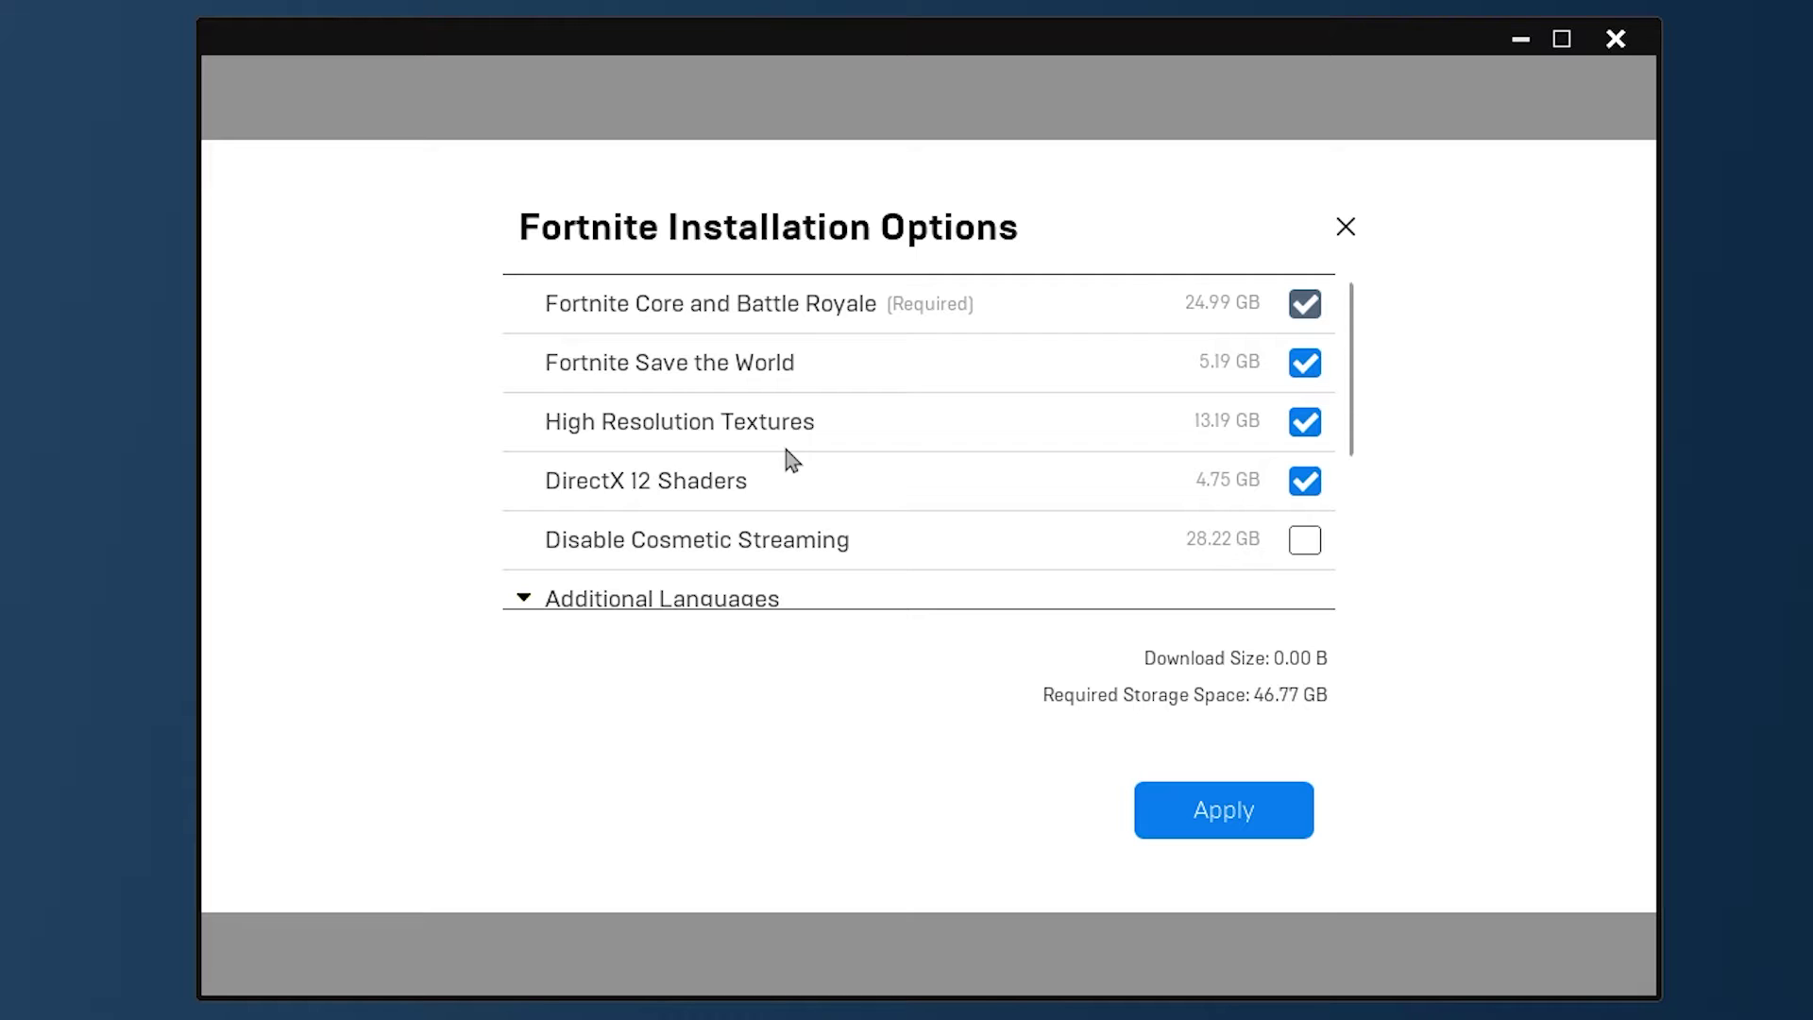
pyautogui.click(1305, 367)
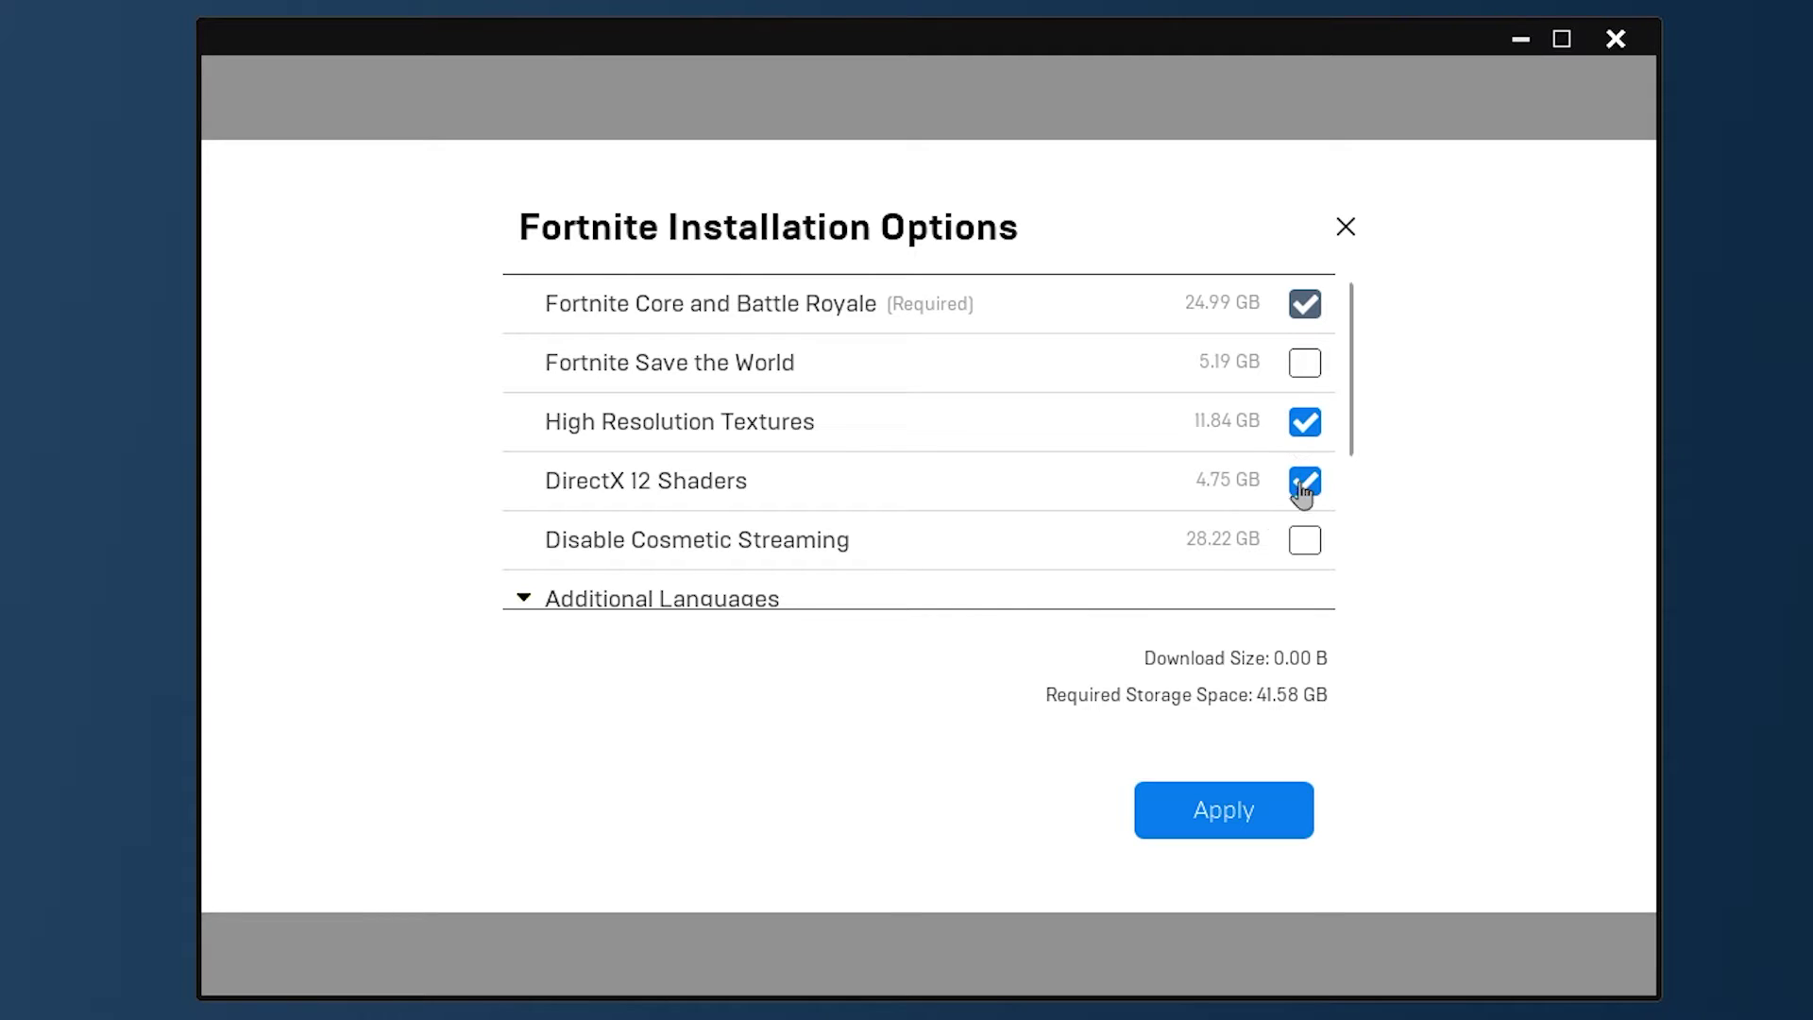
pyautogui.click(1301, 484)
pyautogui.click(1303, 424)
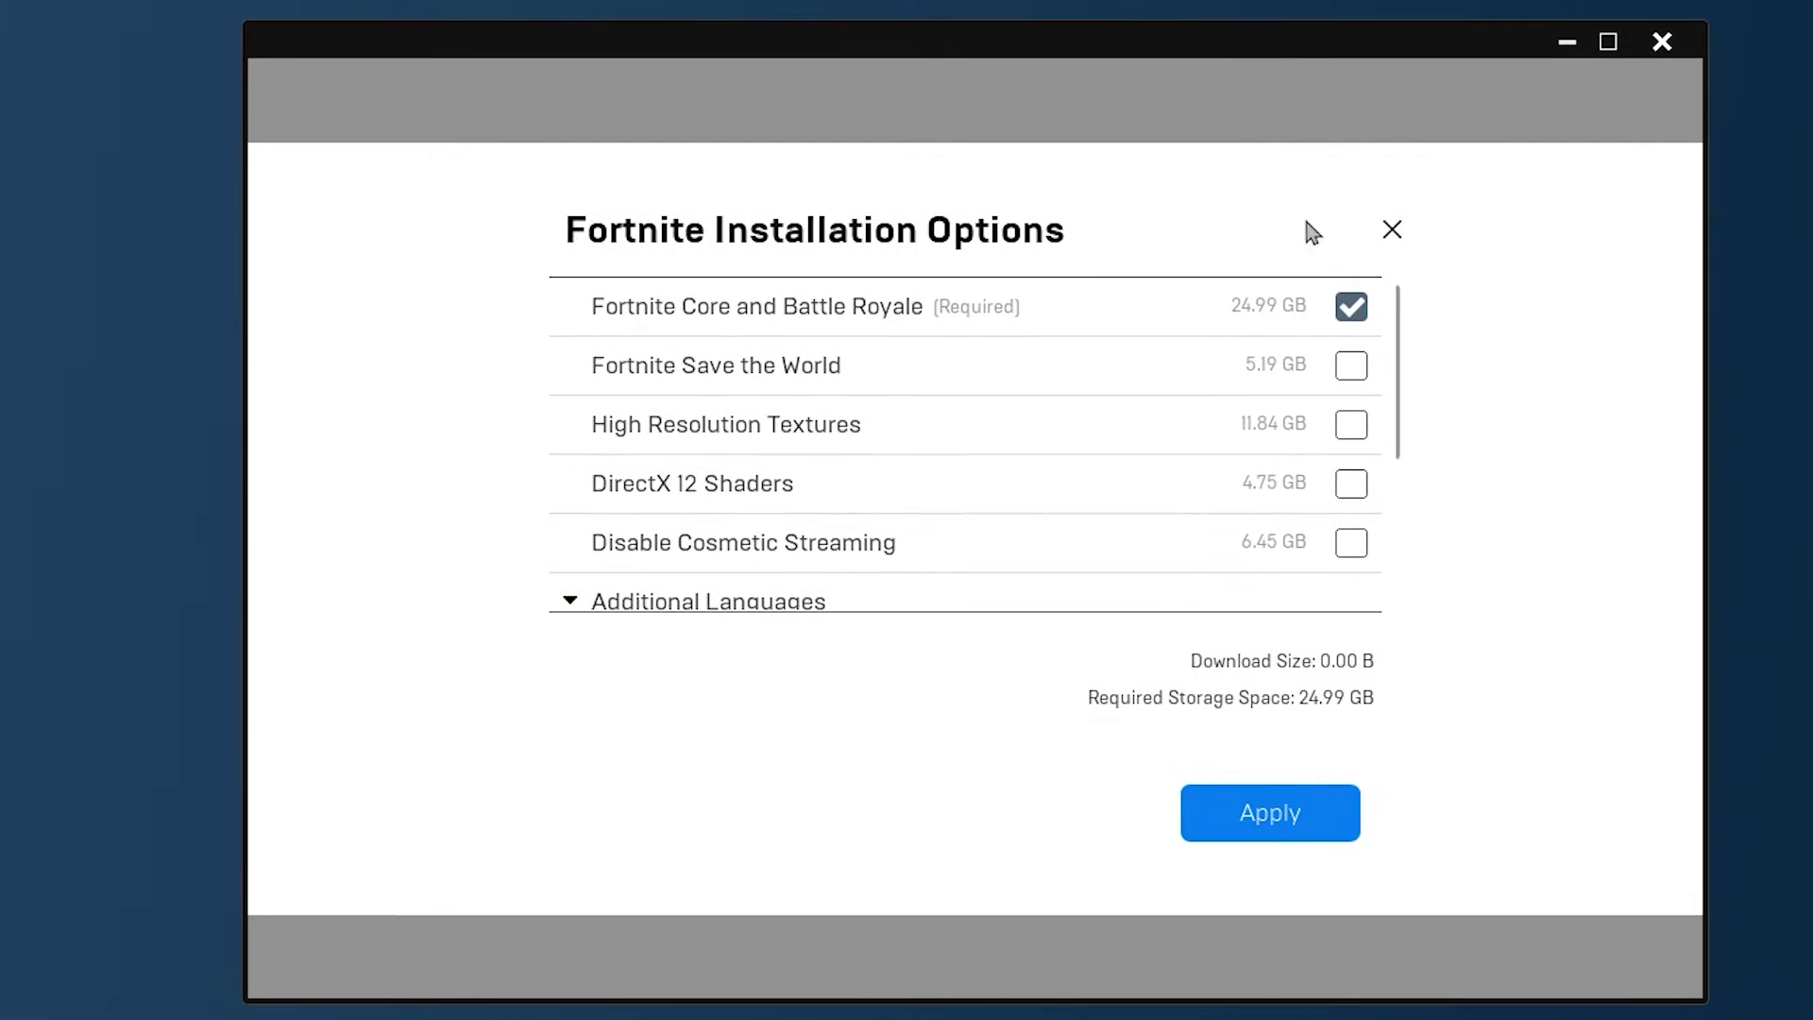
pyautogui.moveTo(650, 550)
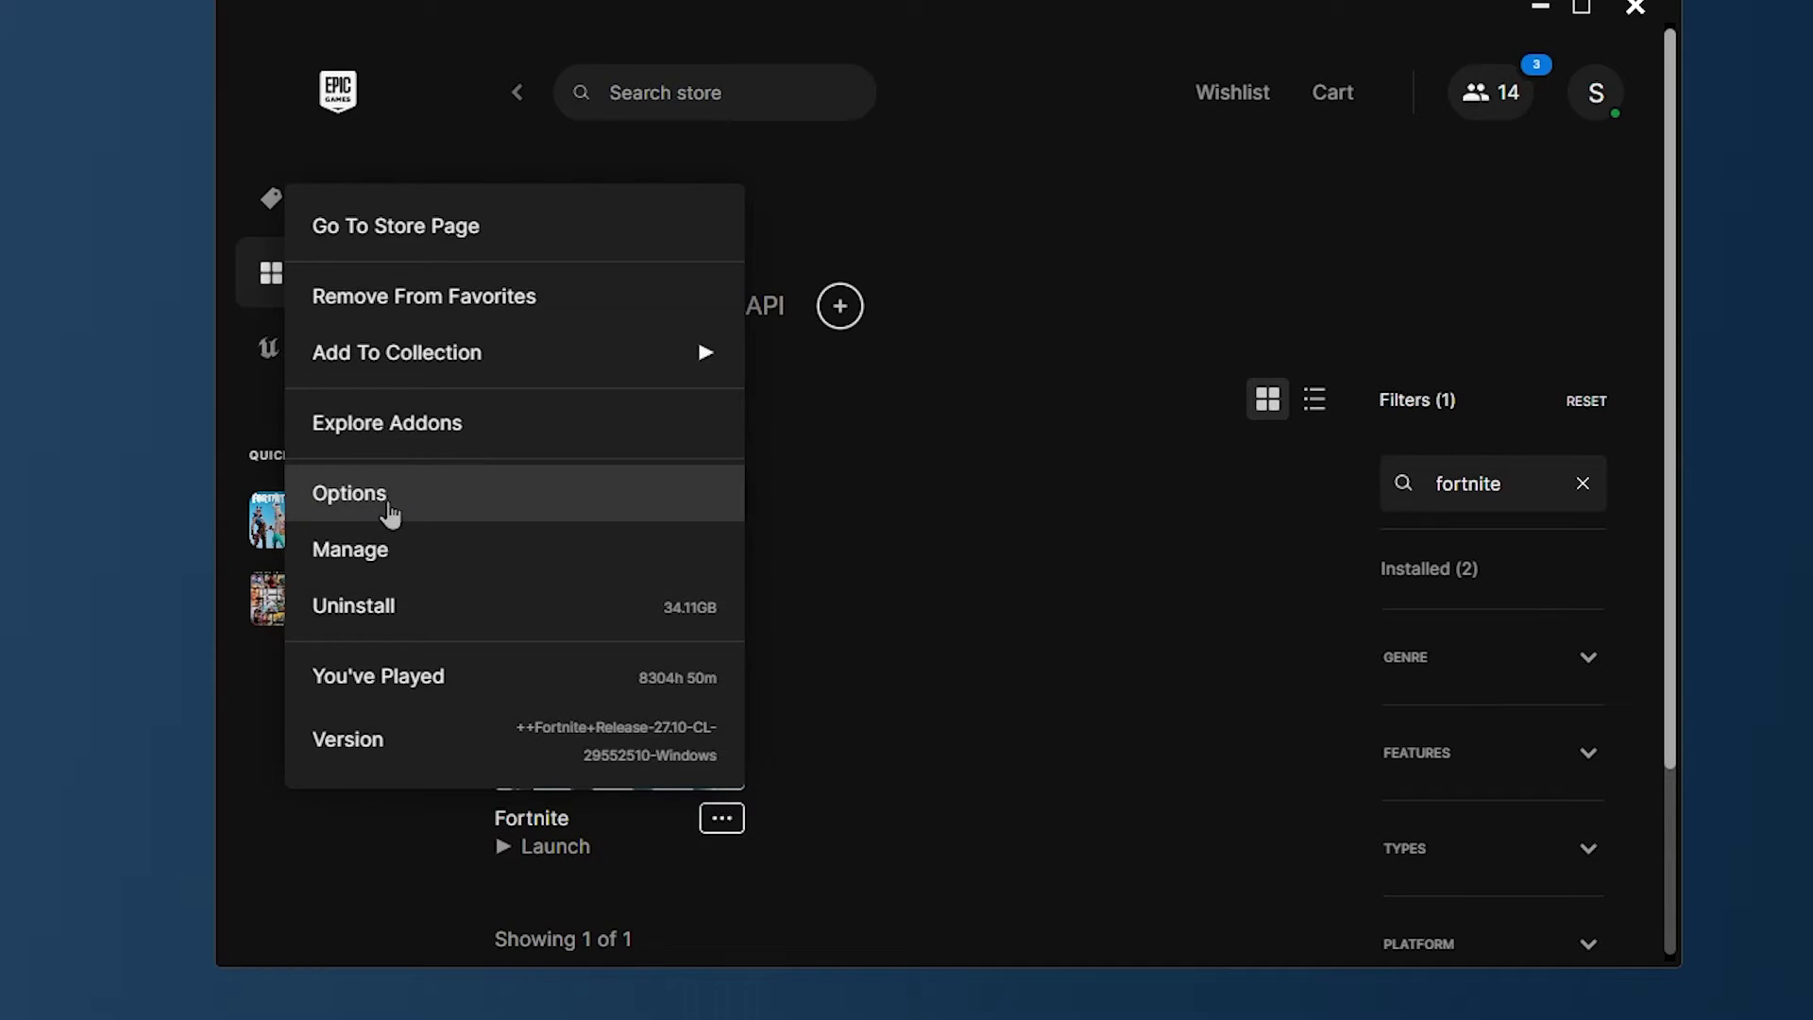
pyautogui.click(388, 514)
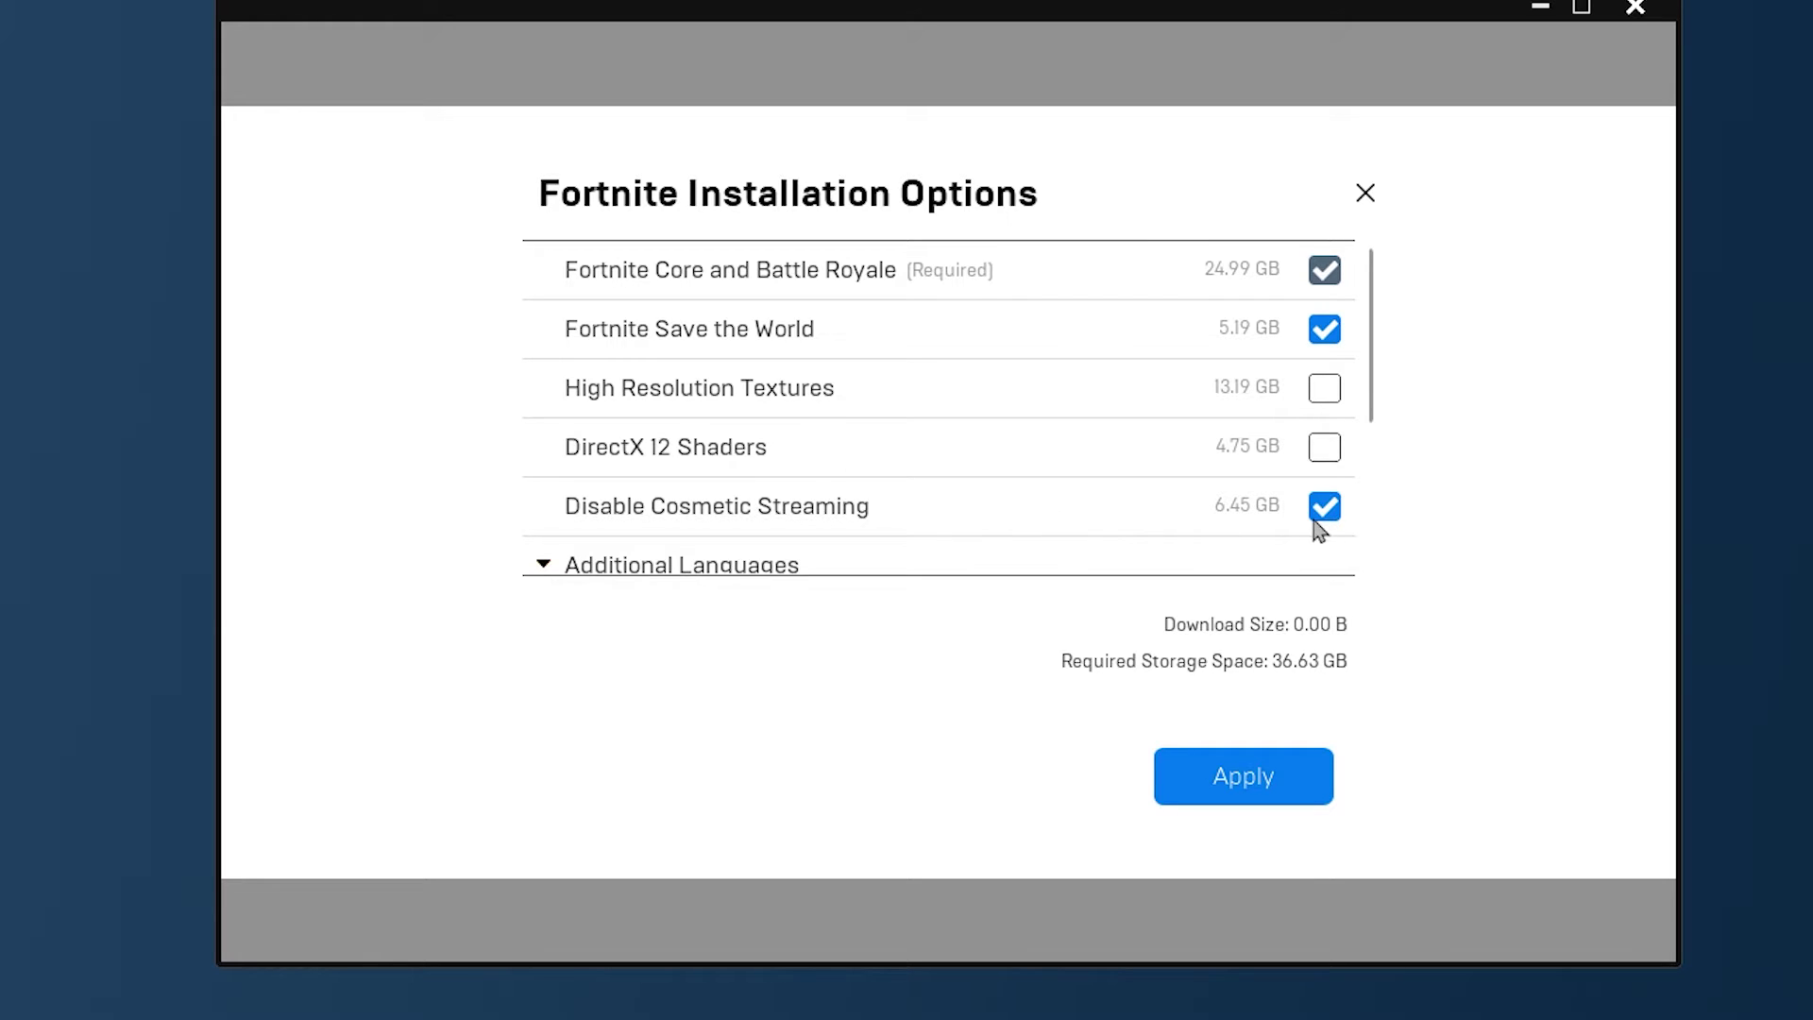
pyautogui.click(1365, 193)
# - Open Fortnite's Manage panel to confirm the launch arguments are enabled
pyautogui.click(722, 818)
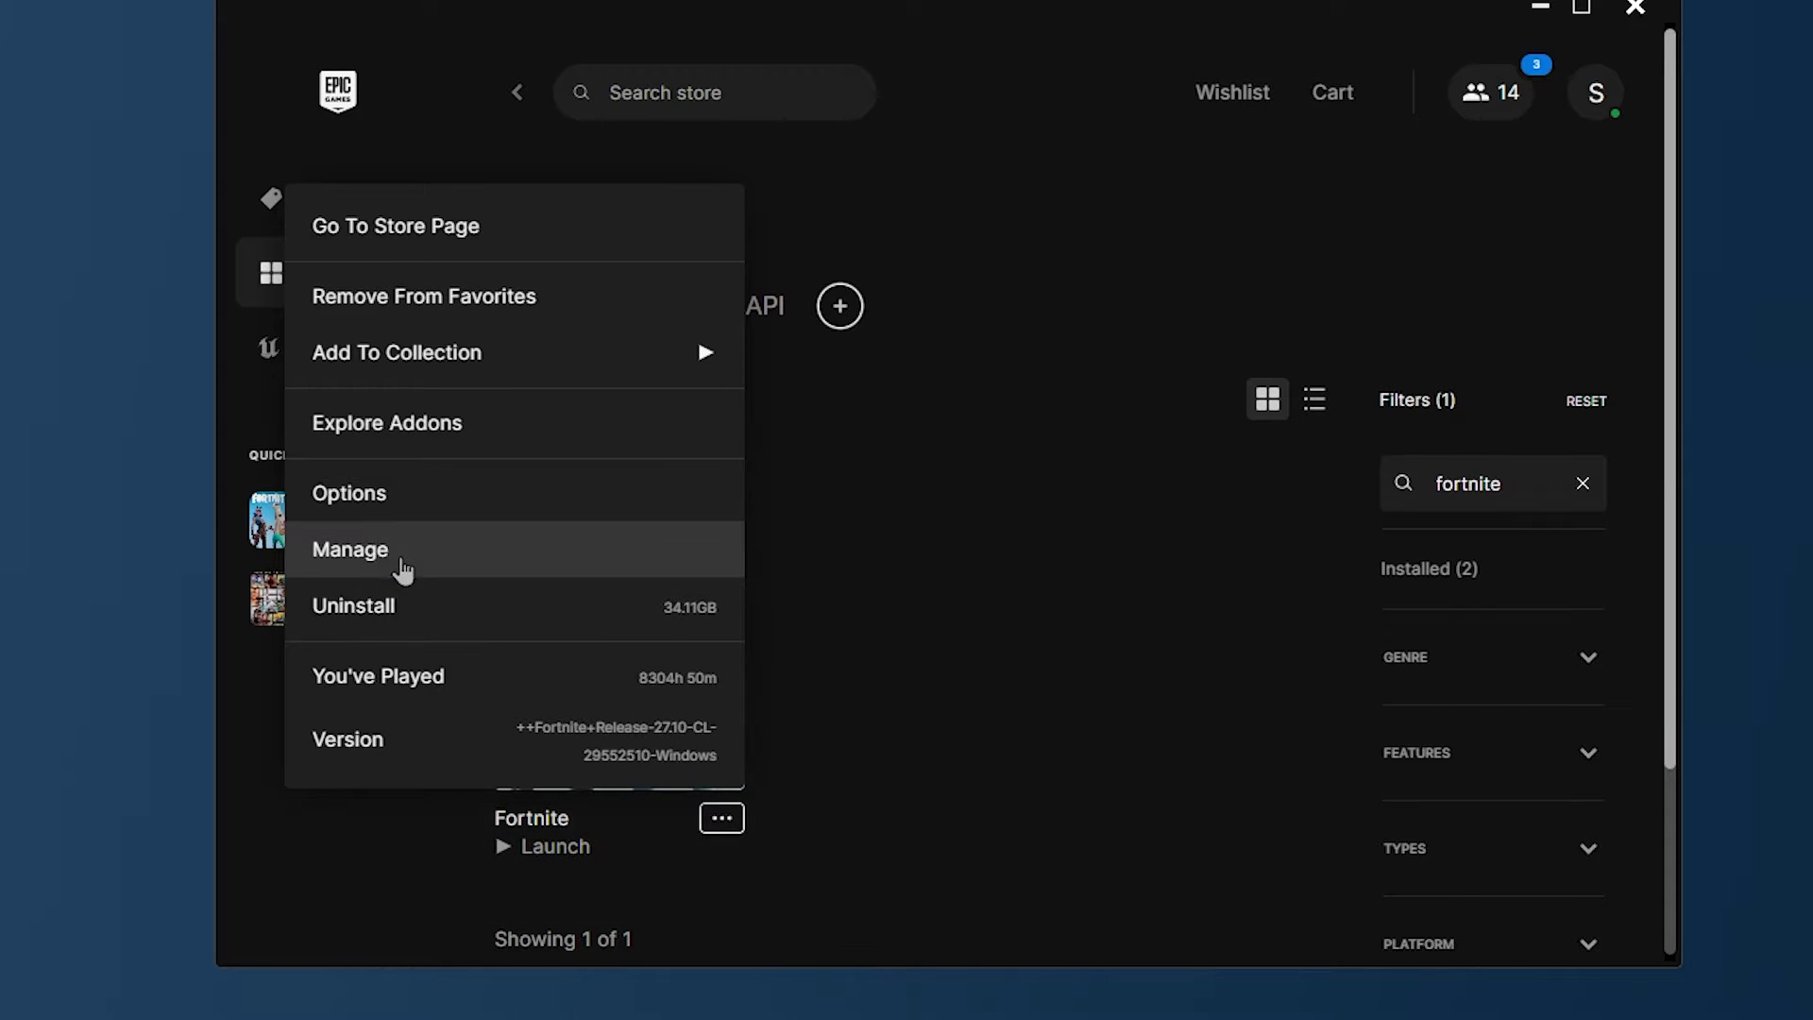
pyautogui.click(403, 559)
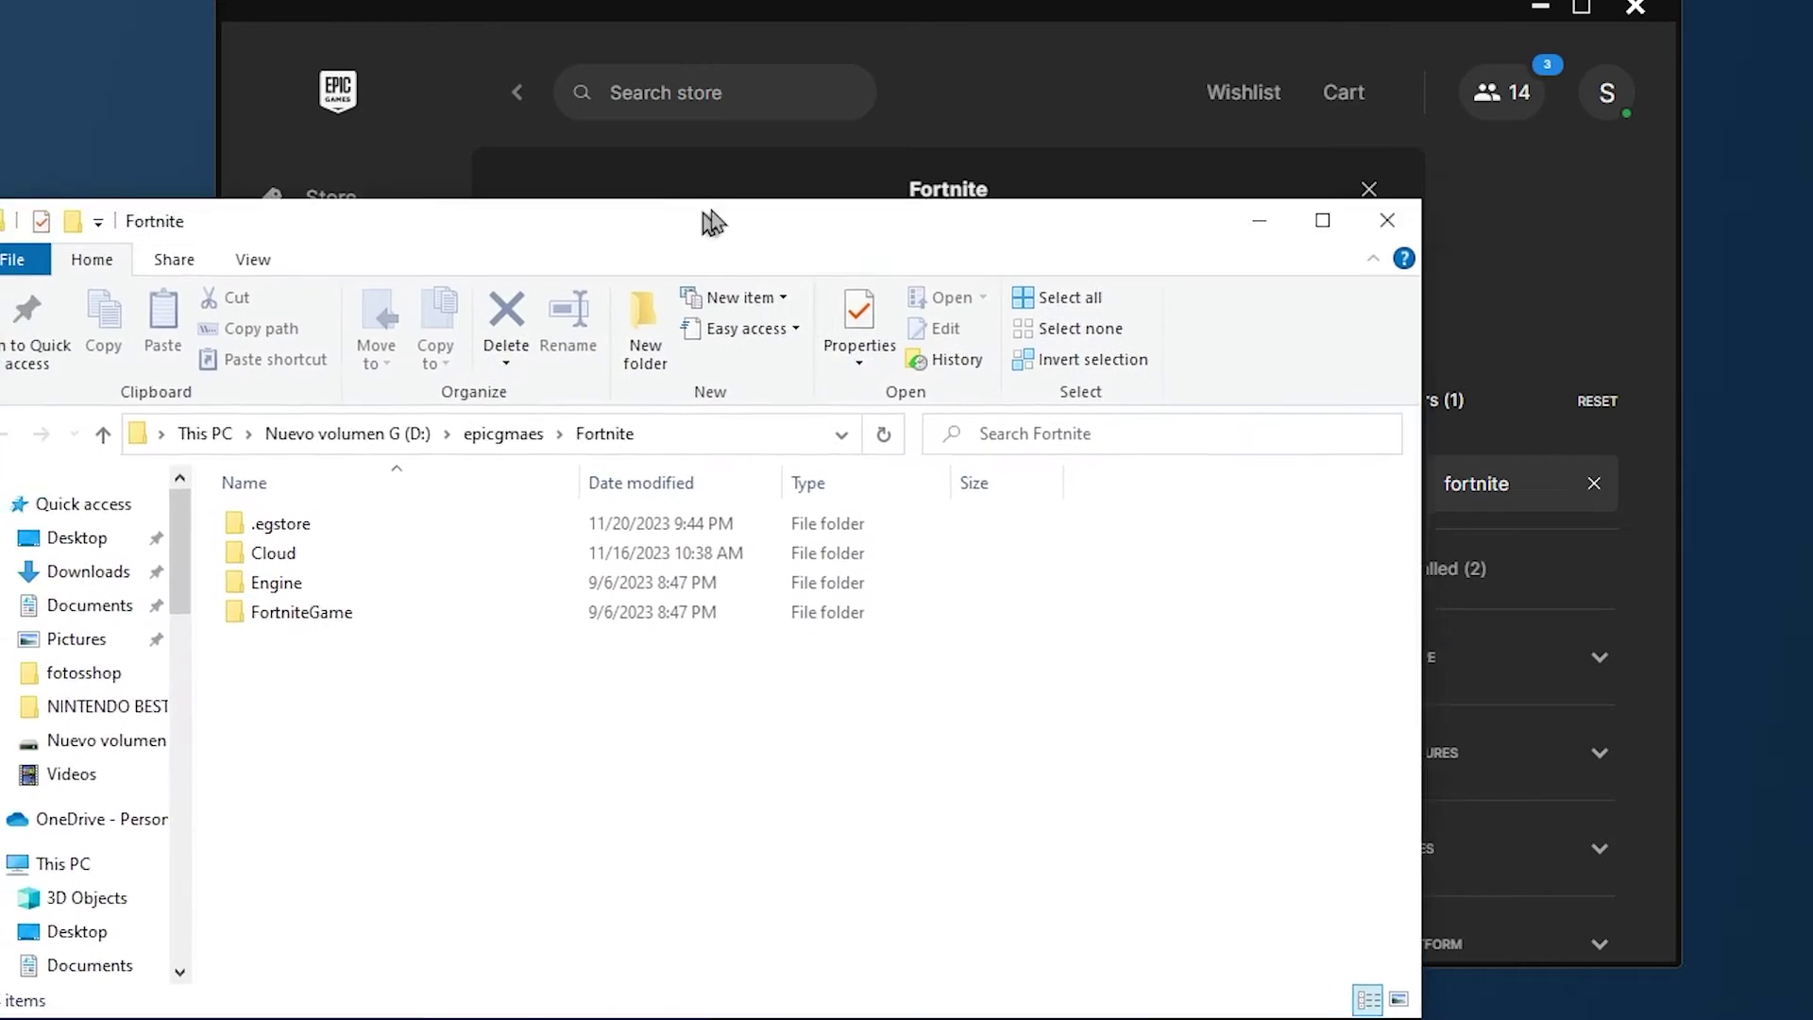
# - In Fortnite's install folder, navigate to FortniteGame\Binaries\Win64
pyautogui.moveTo(757, 211); pyautogui.dragTo(969, 83)
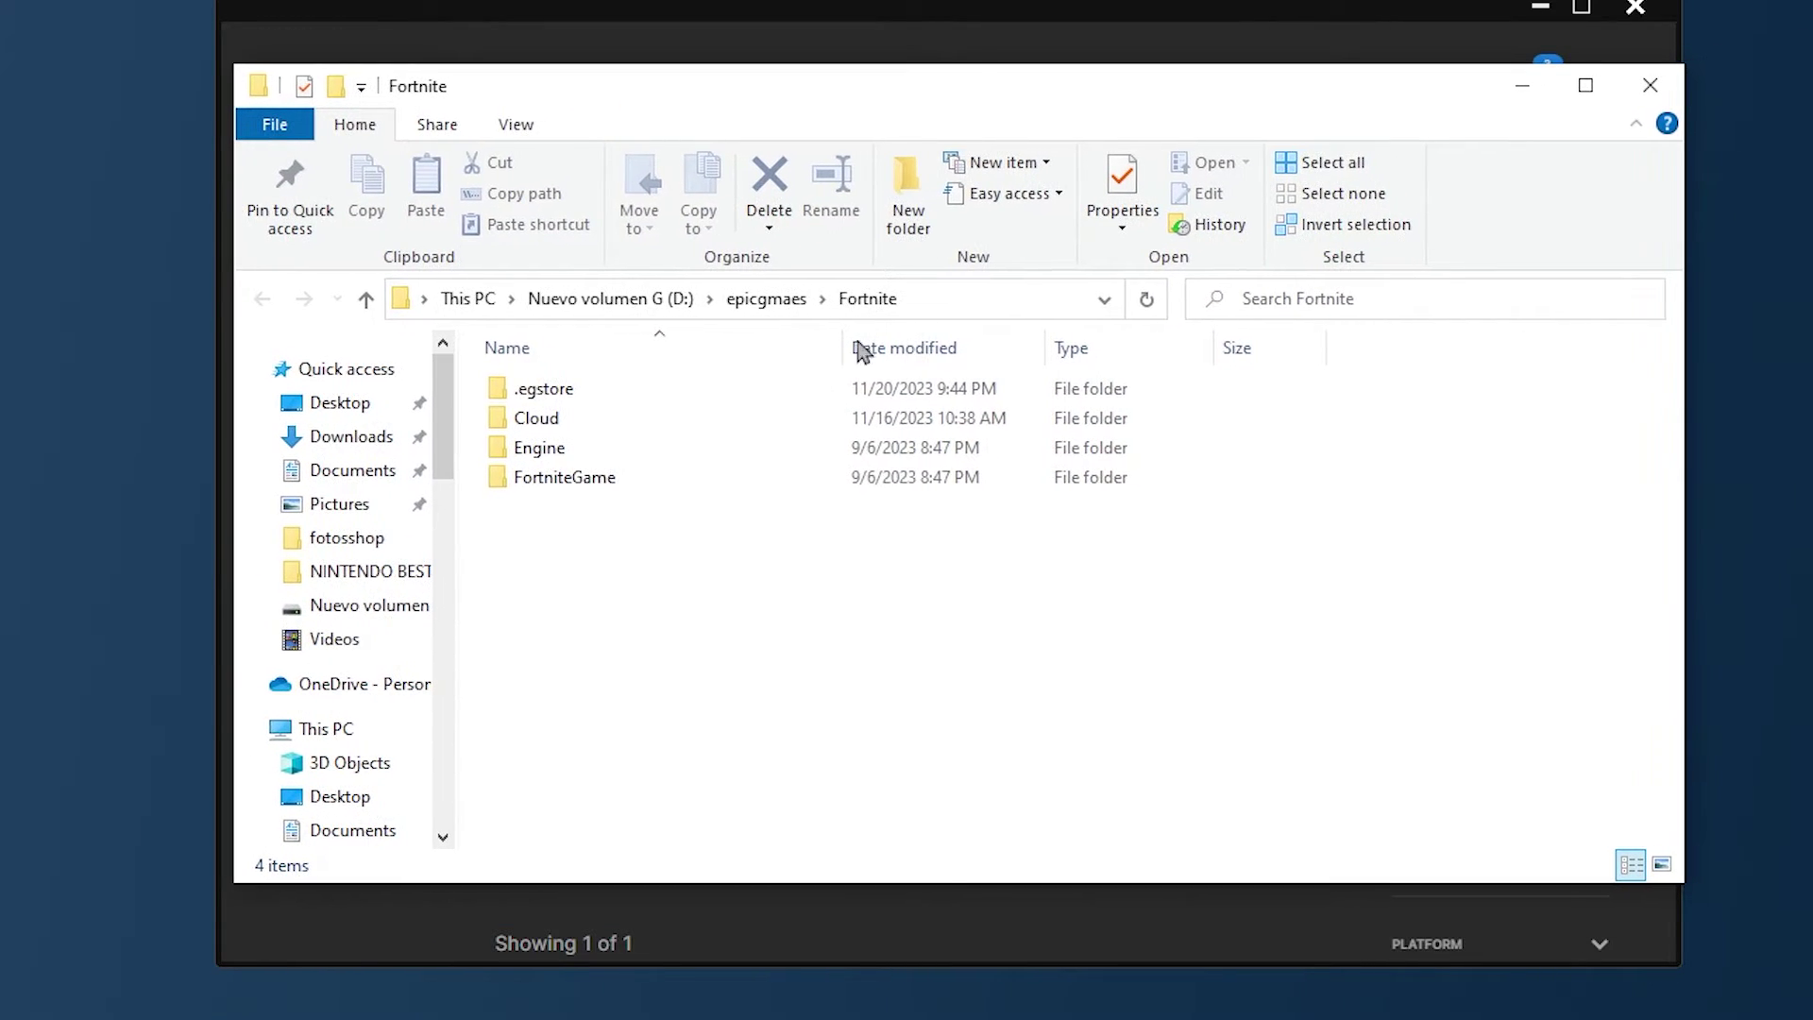
pyautogui.click(585, 487)
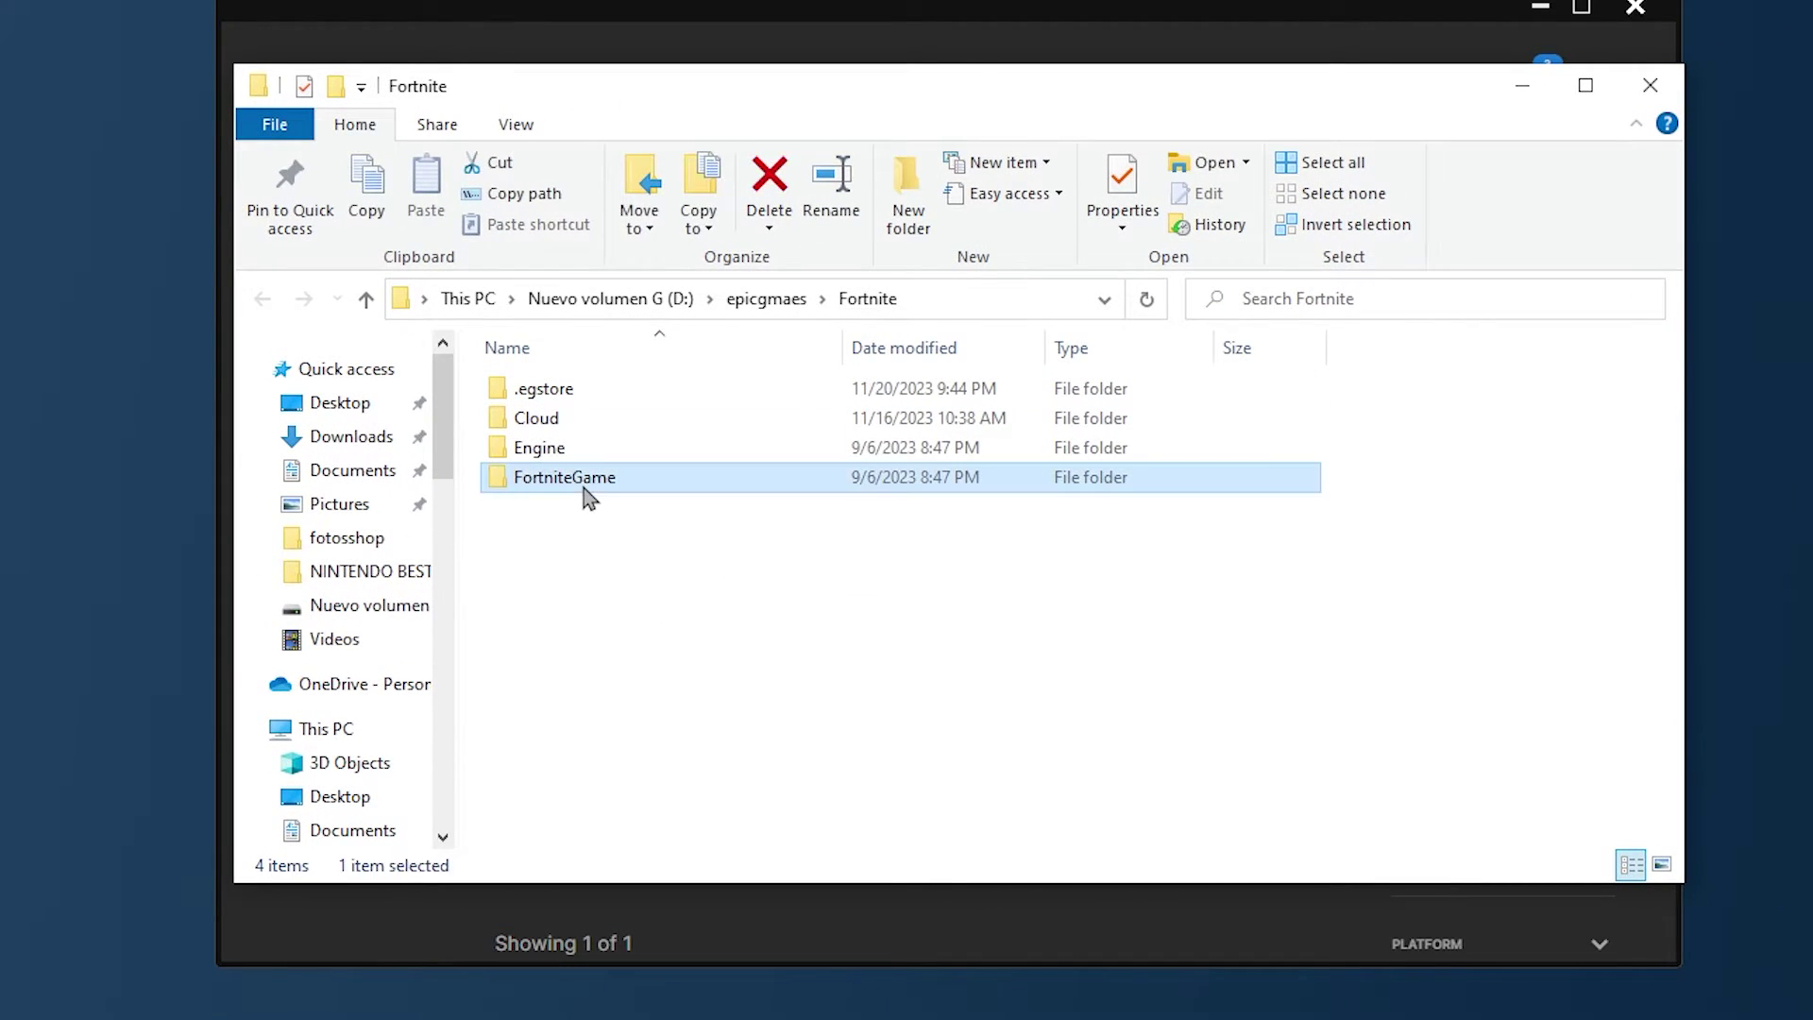
pyautogui.doubleClick(588, 496)
pyautogui.click(660, 397)
pyautogui.doubleClick(660, 396)
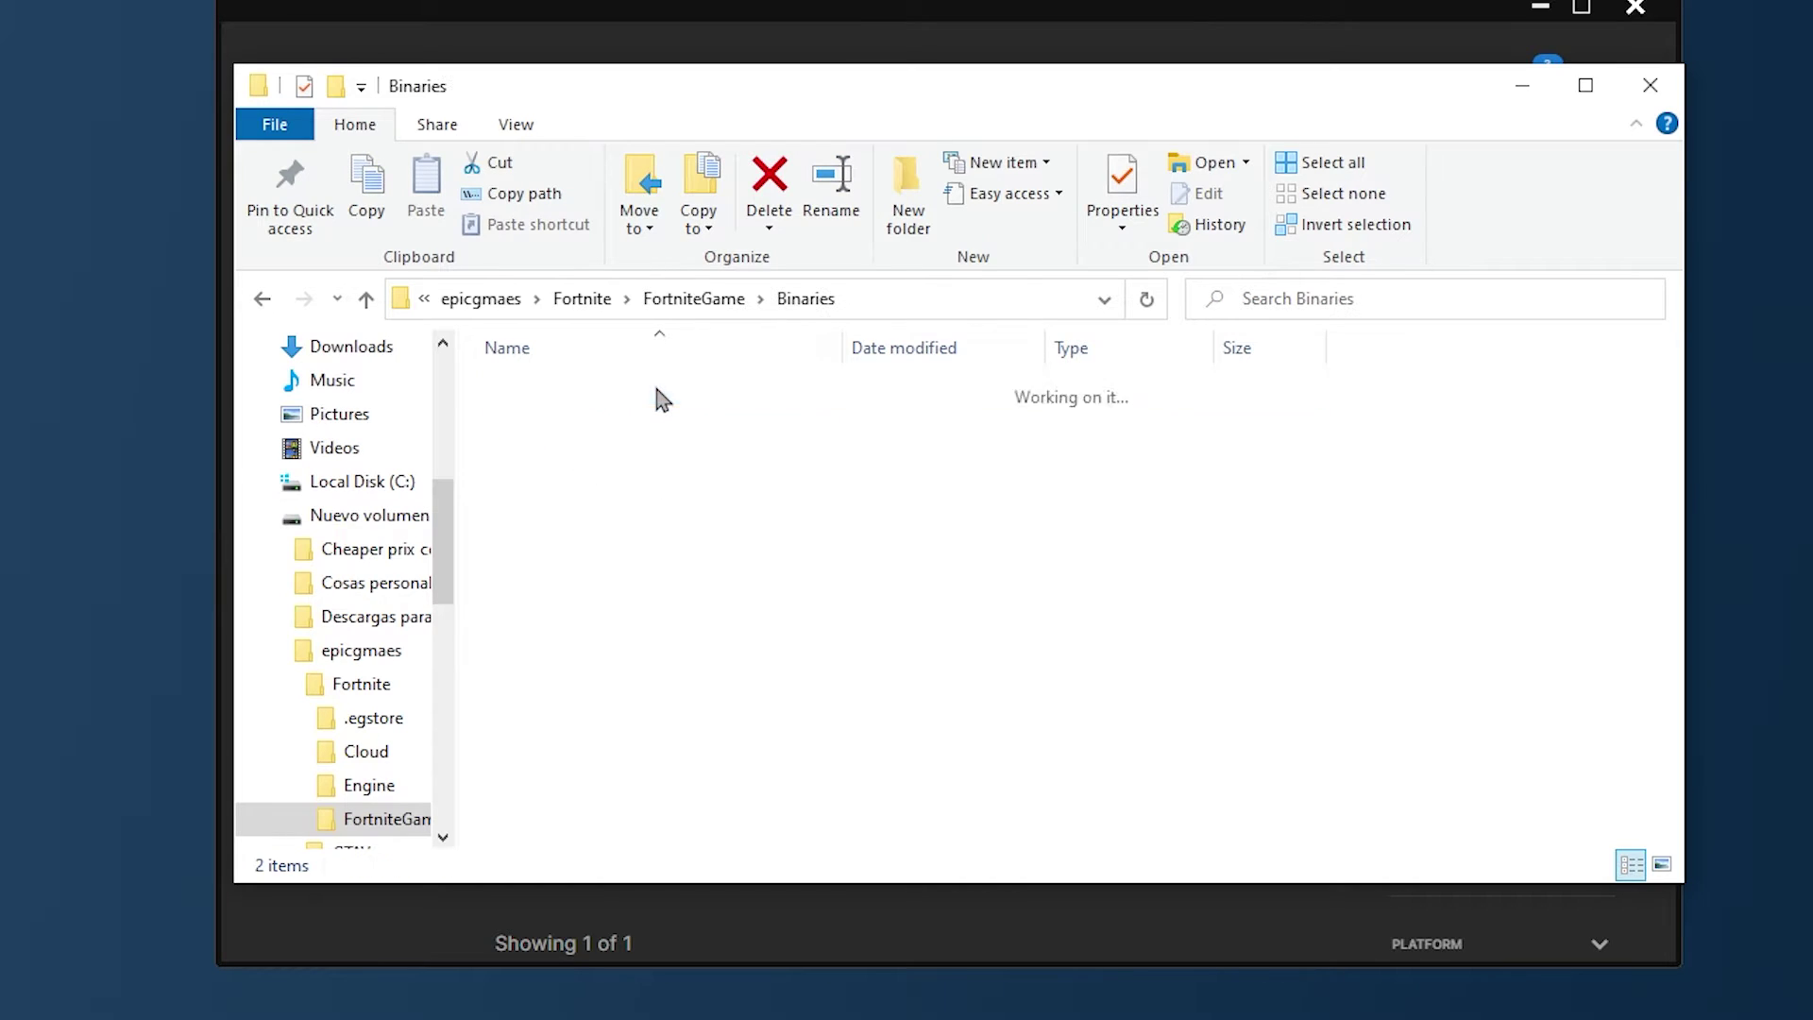
pyautogui.doubleClick(660, 396)
pyautogui.scroll(-15, 708, 623)
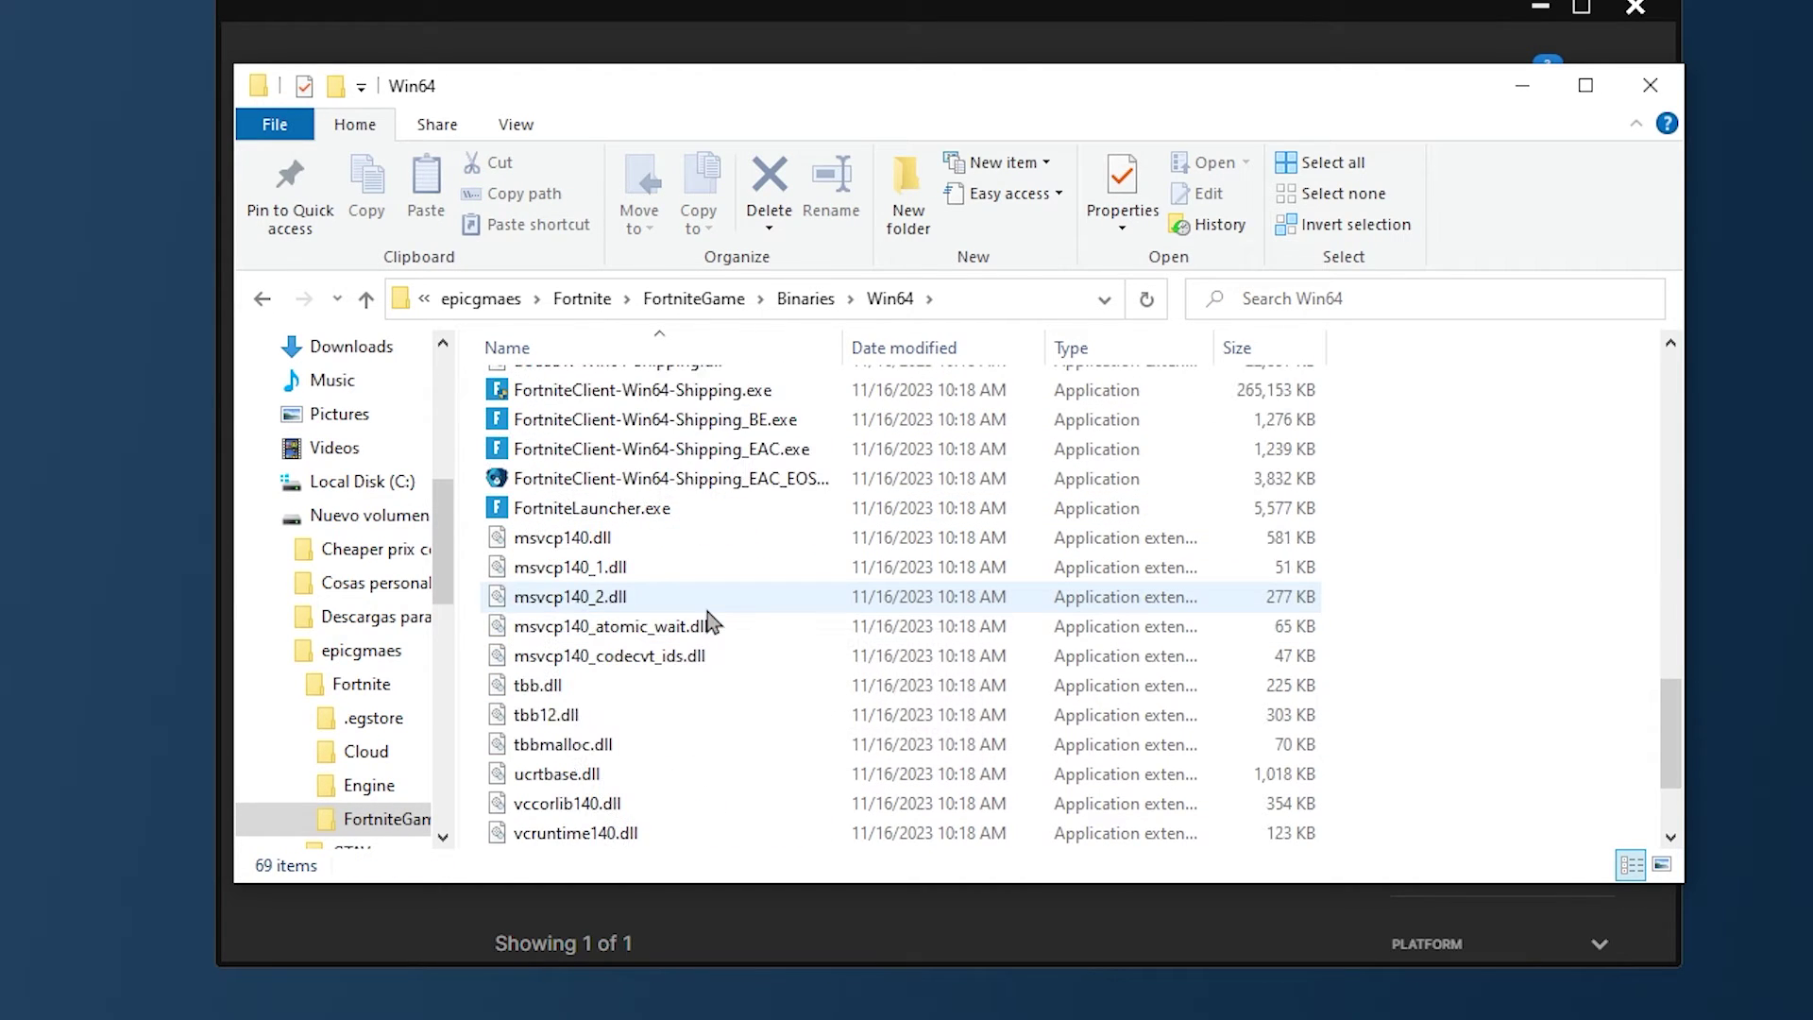
pyautogui.scroll(2, 710, 623)
# - Open the Properties of FortniteClient-Win64-Shipping.exe and move the window into view
pyautogui.click(614, 561)
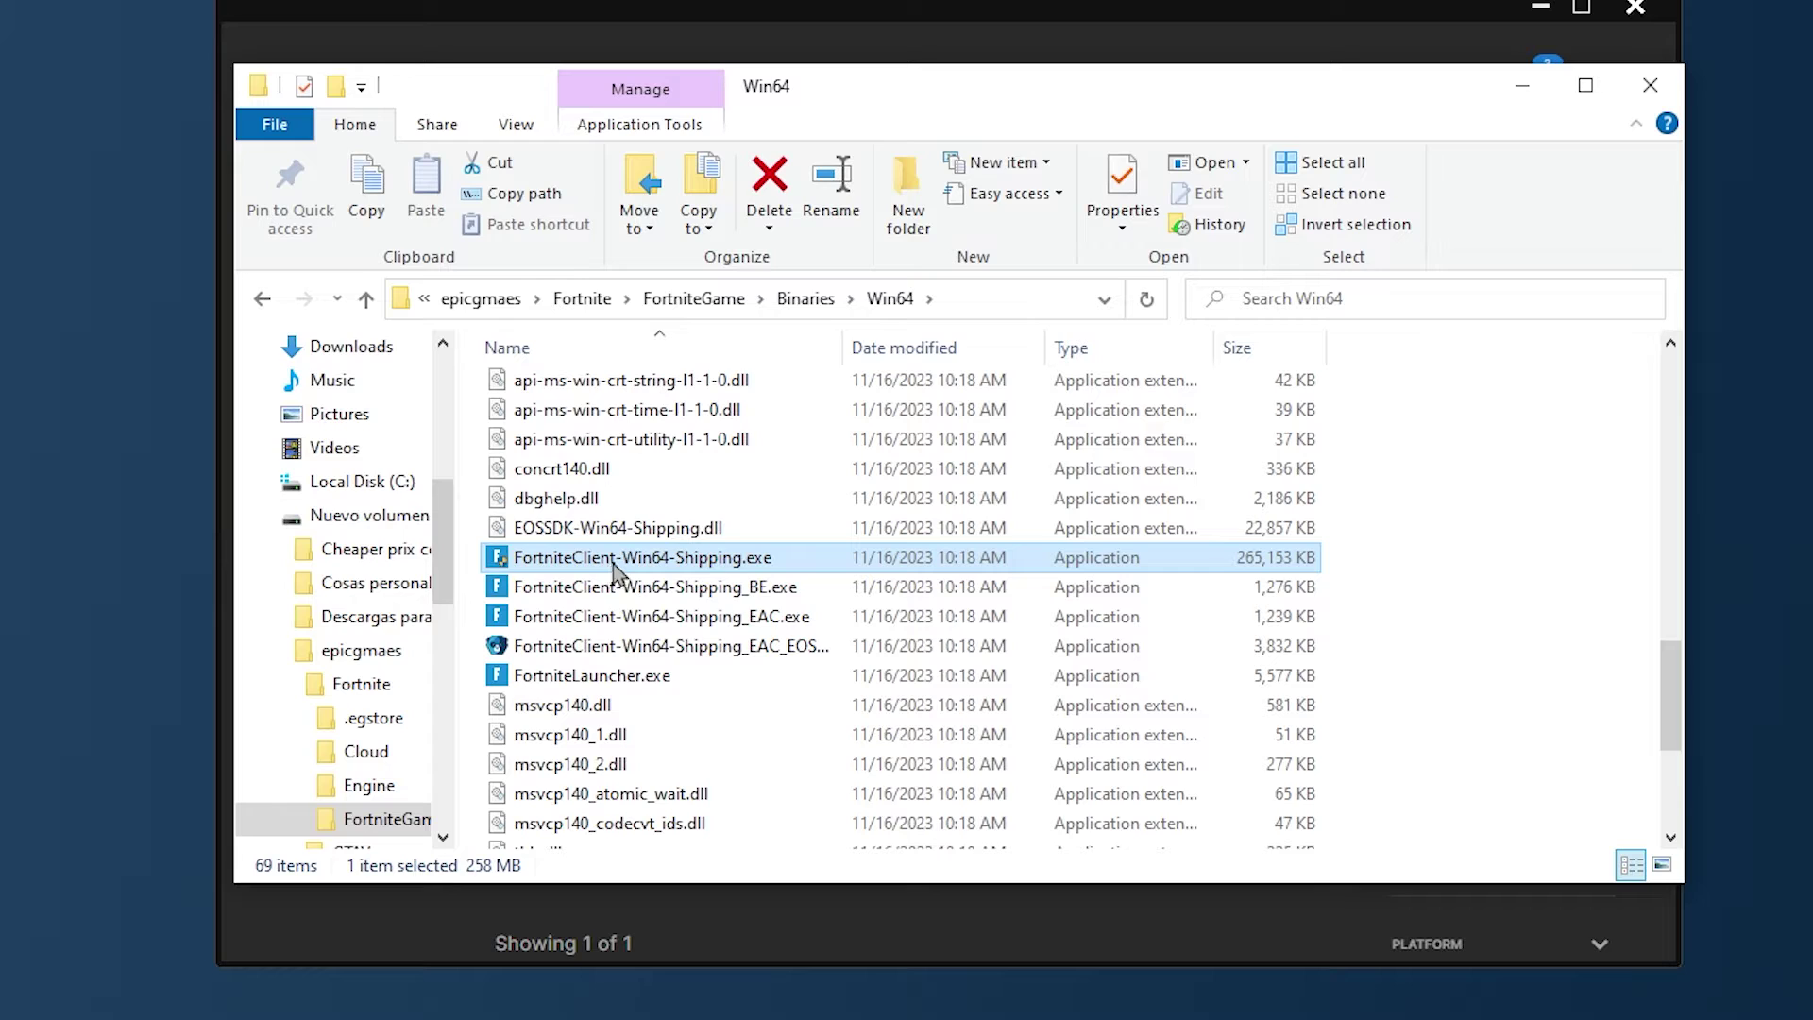
pyautogui.rightClick(613, 563)
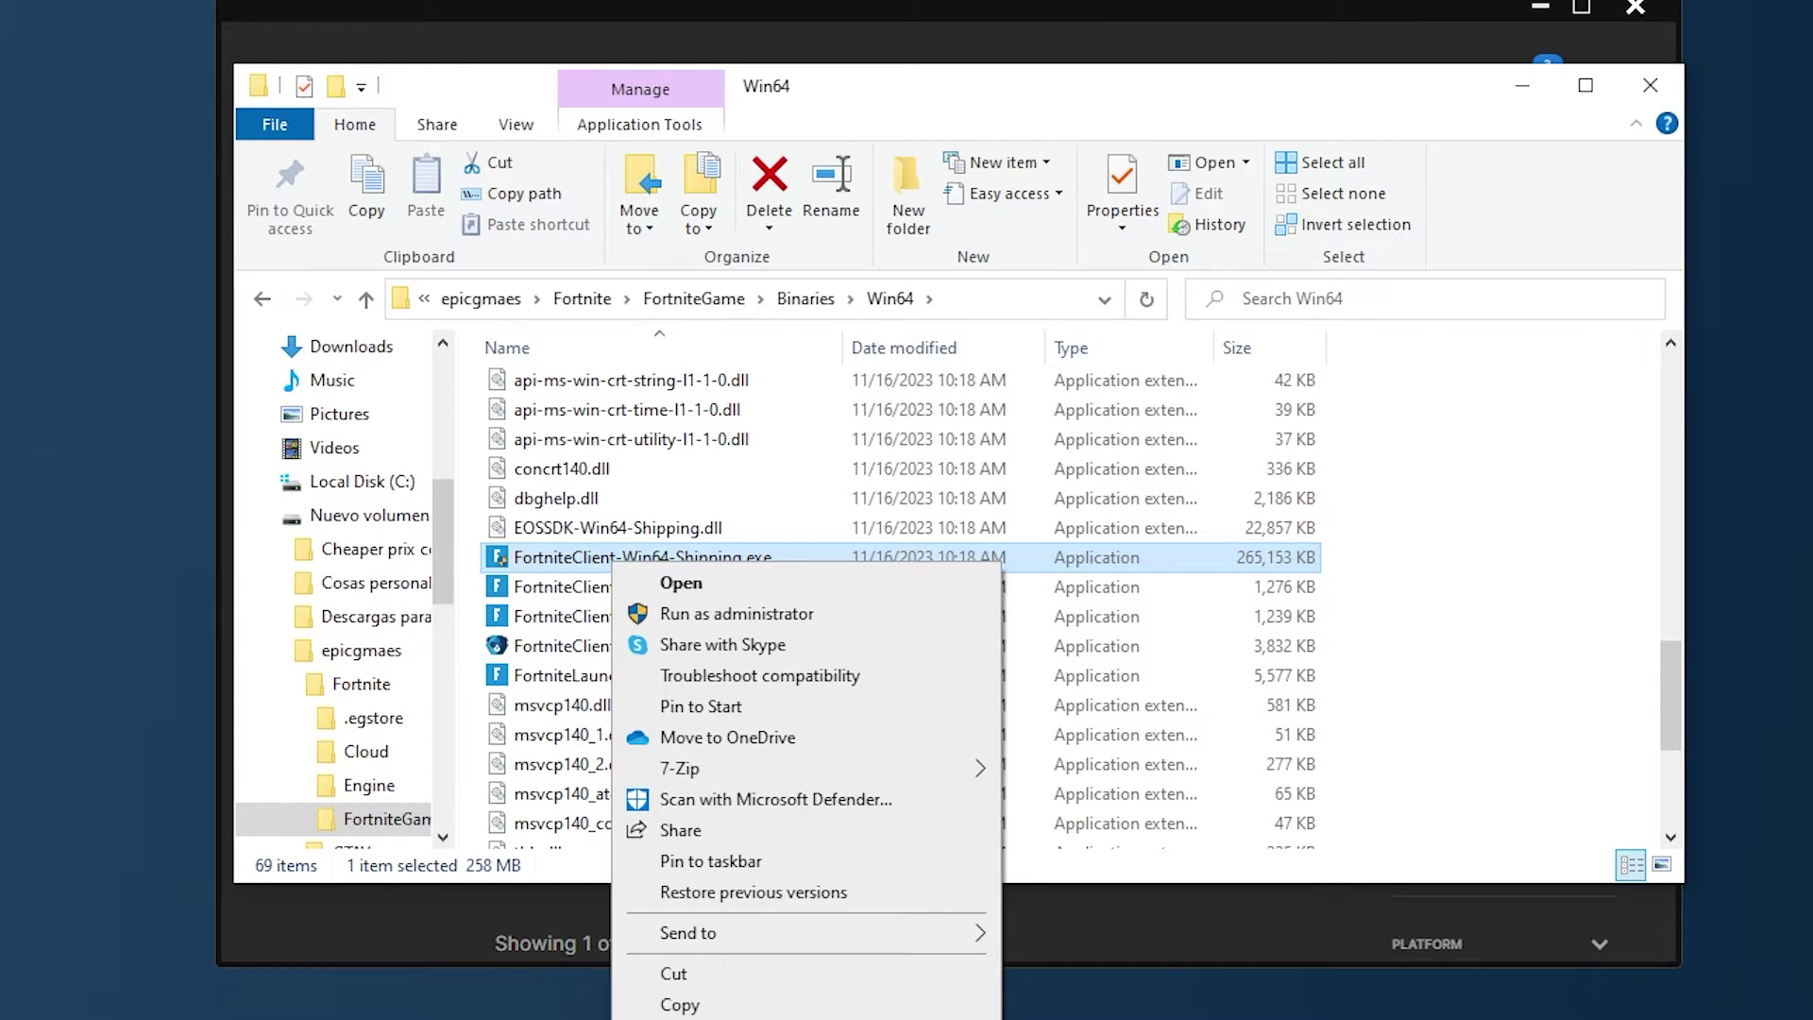
pyautogui.press('r')
pyautogui.moveTo(846, 493); pyautogui.dragTo(812, 141)
# - Disable fullscreen optimizations, run as administrator, and set high-DPI scaling override to Application for the exe
pyautogui.click(801, 187)
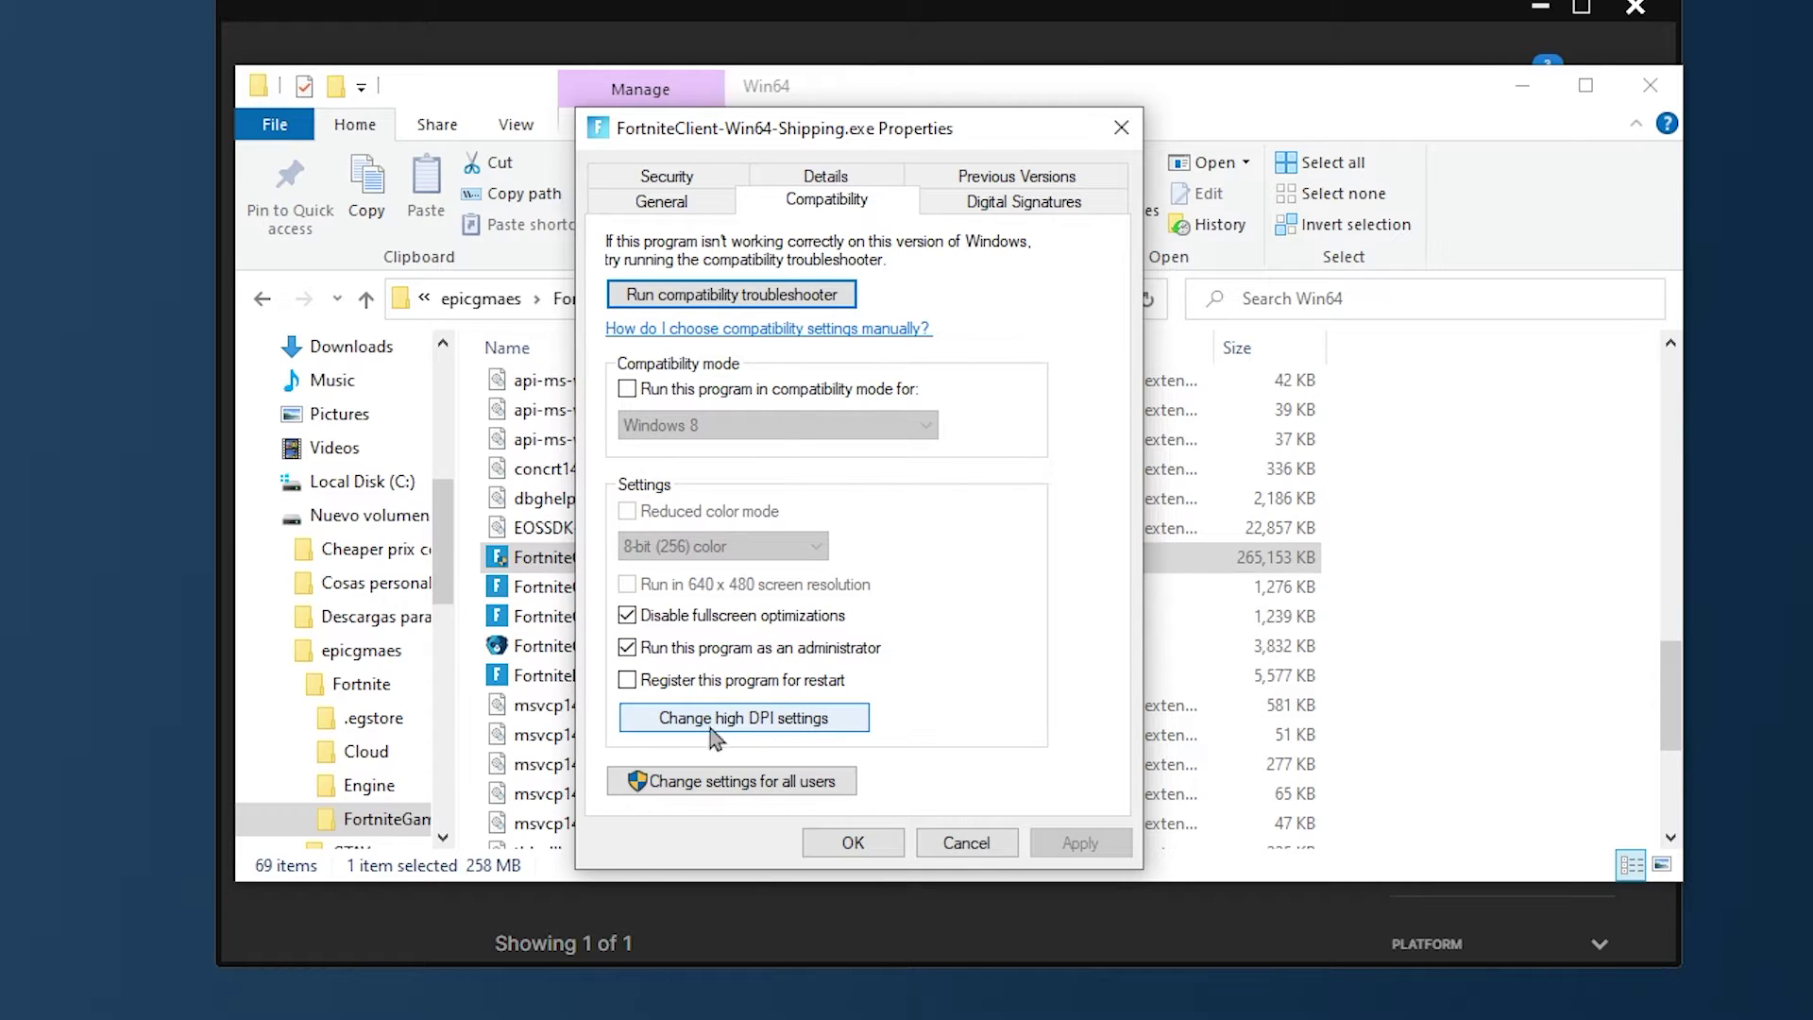
pyautogui.click(790, 720)
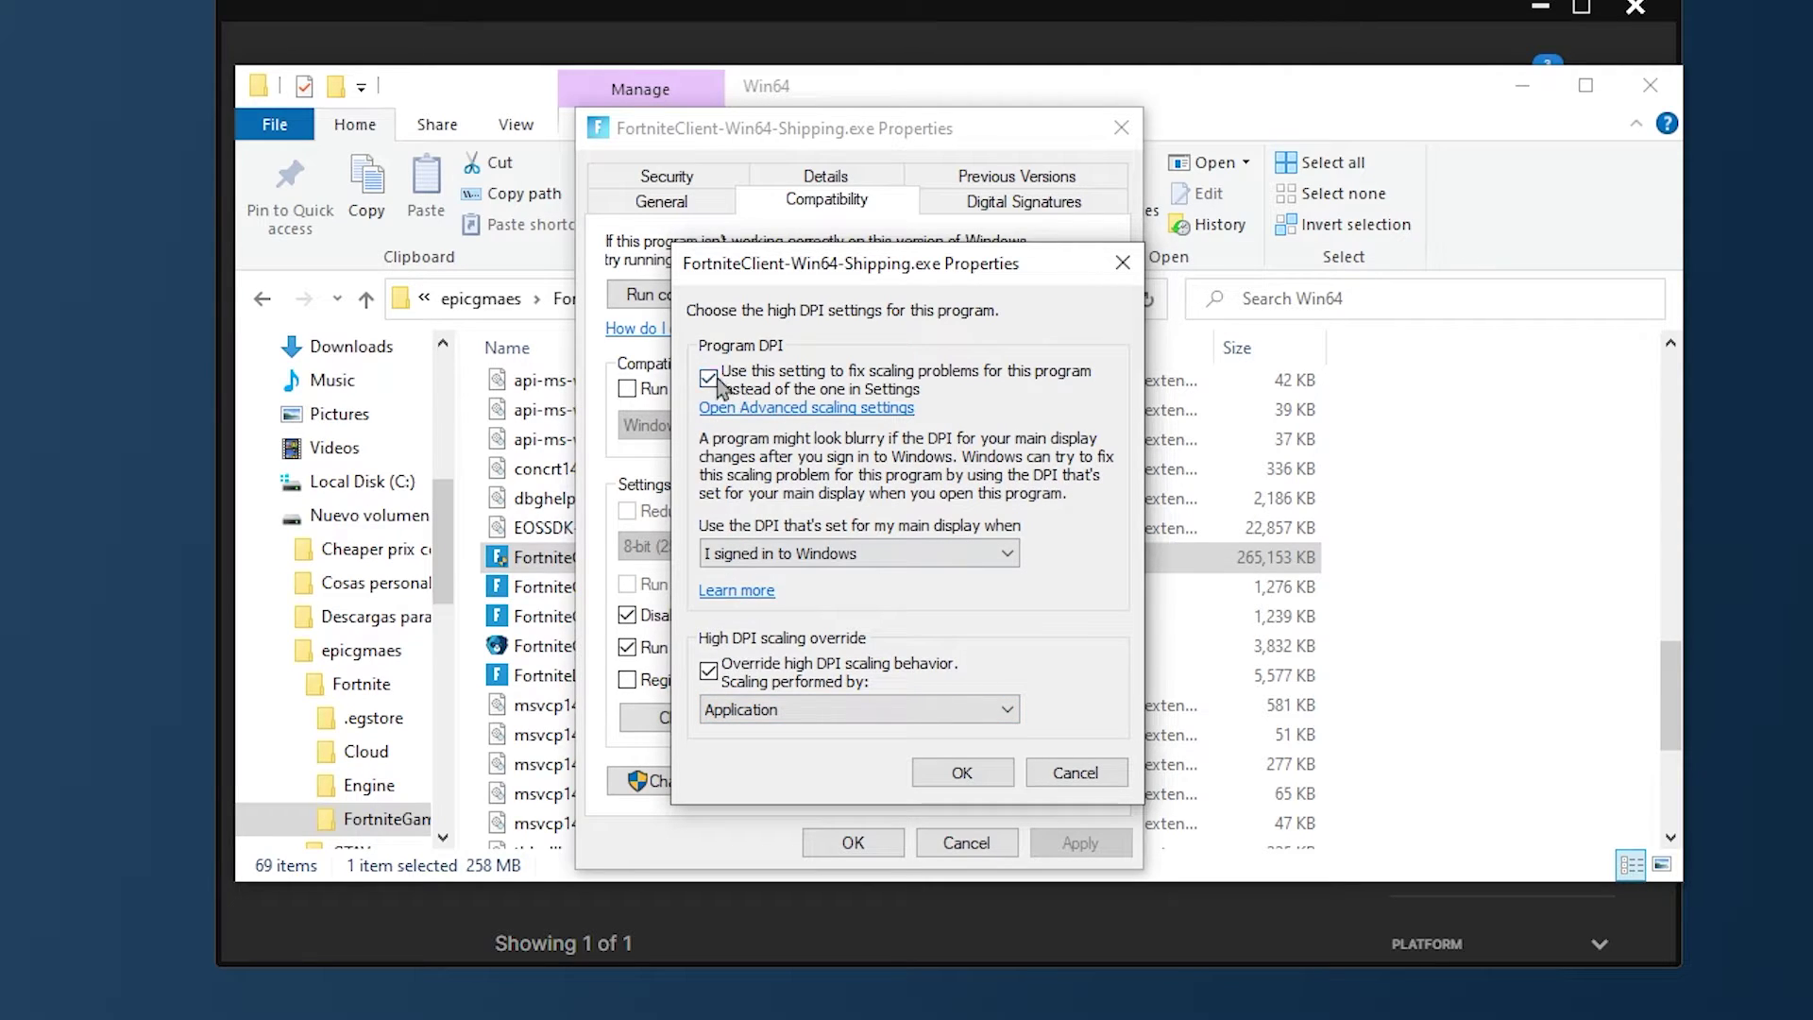
pyautogui.click(984, 789)
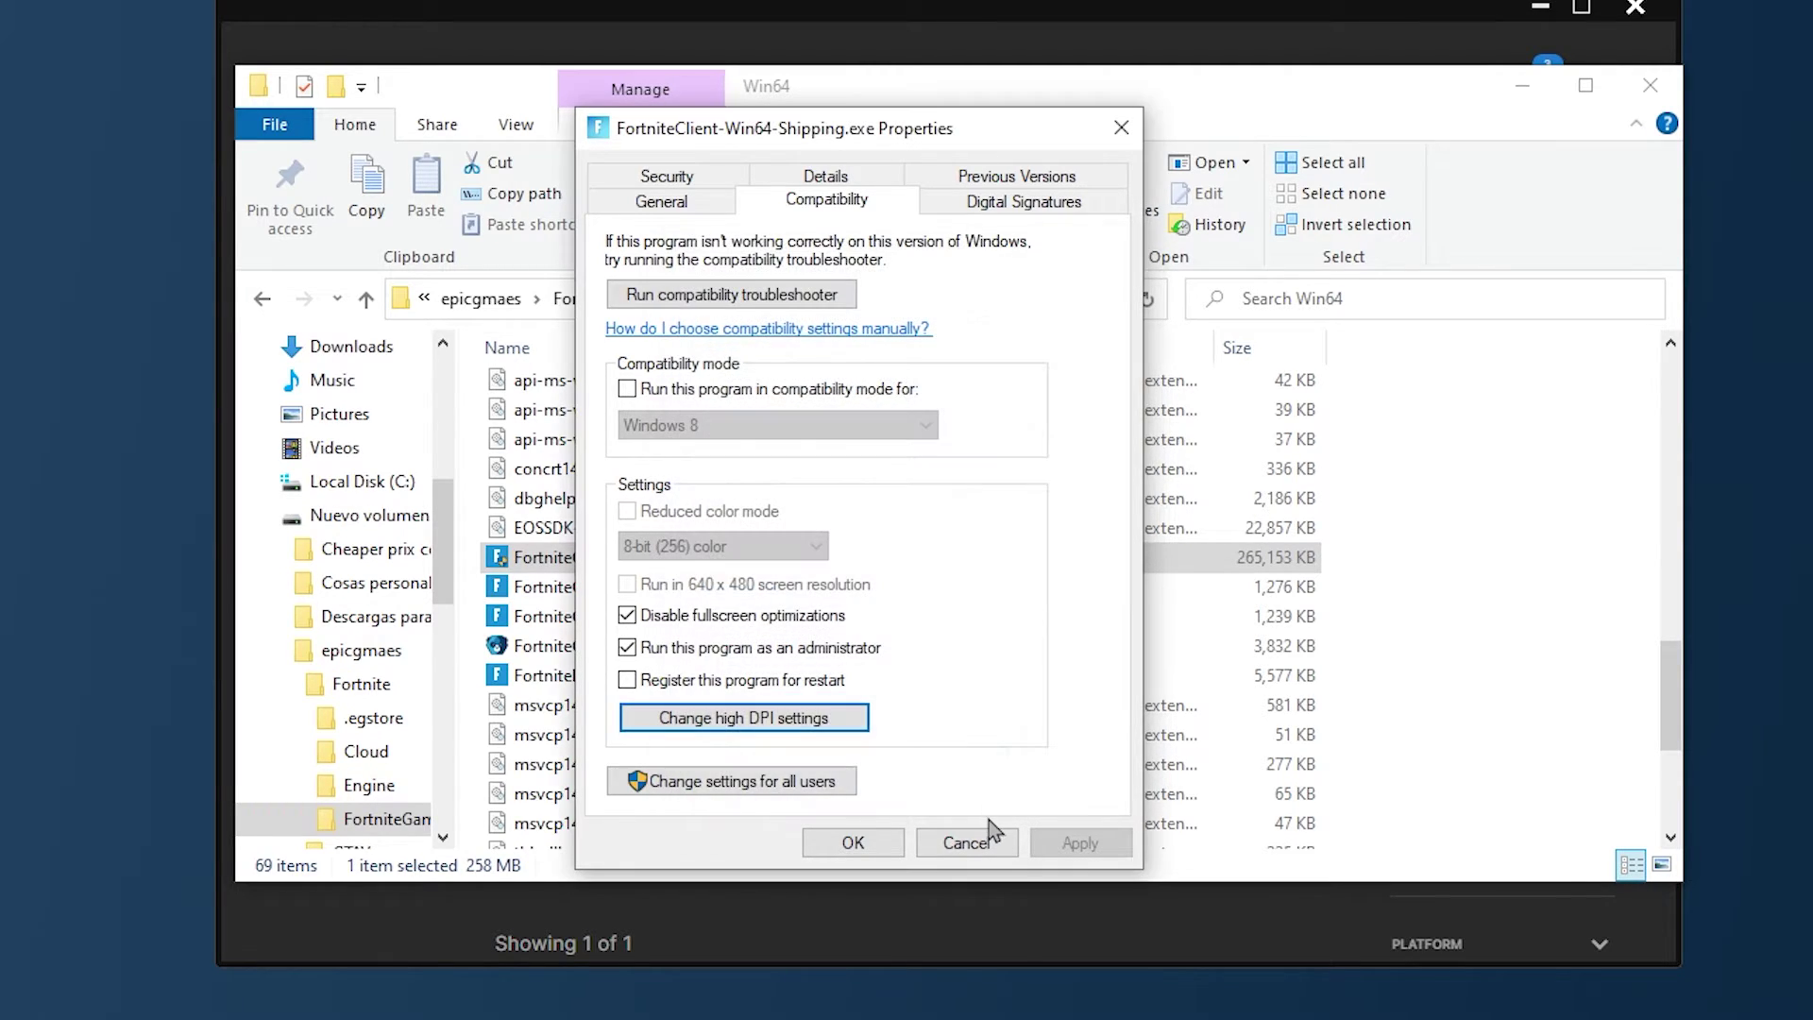
pyautogui.click(853, 843)
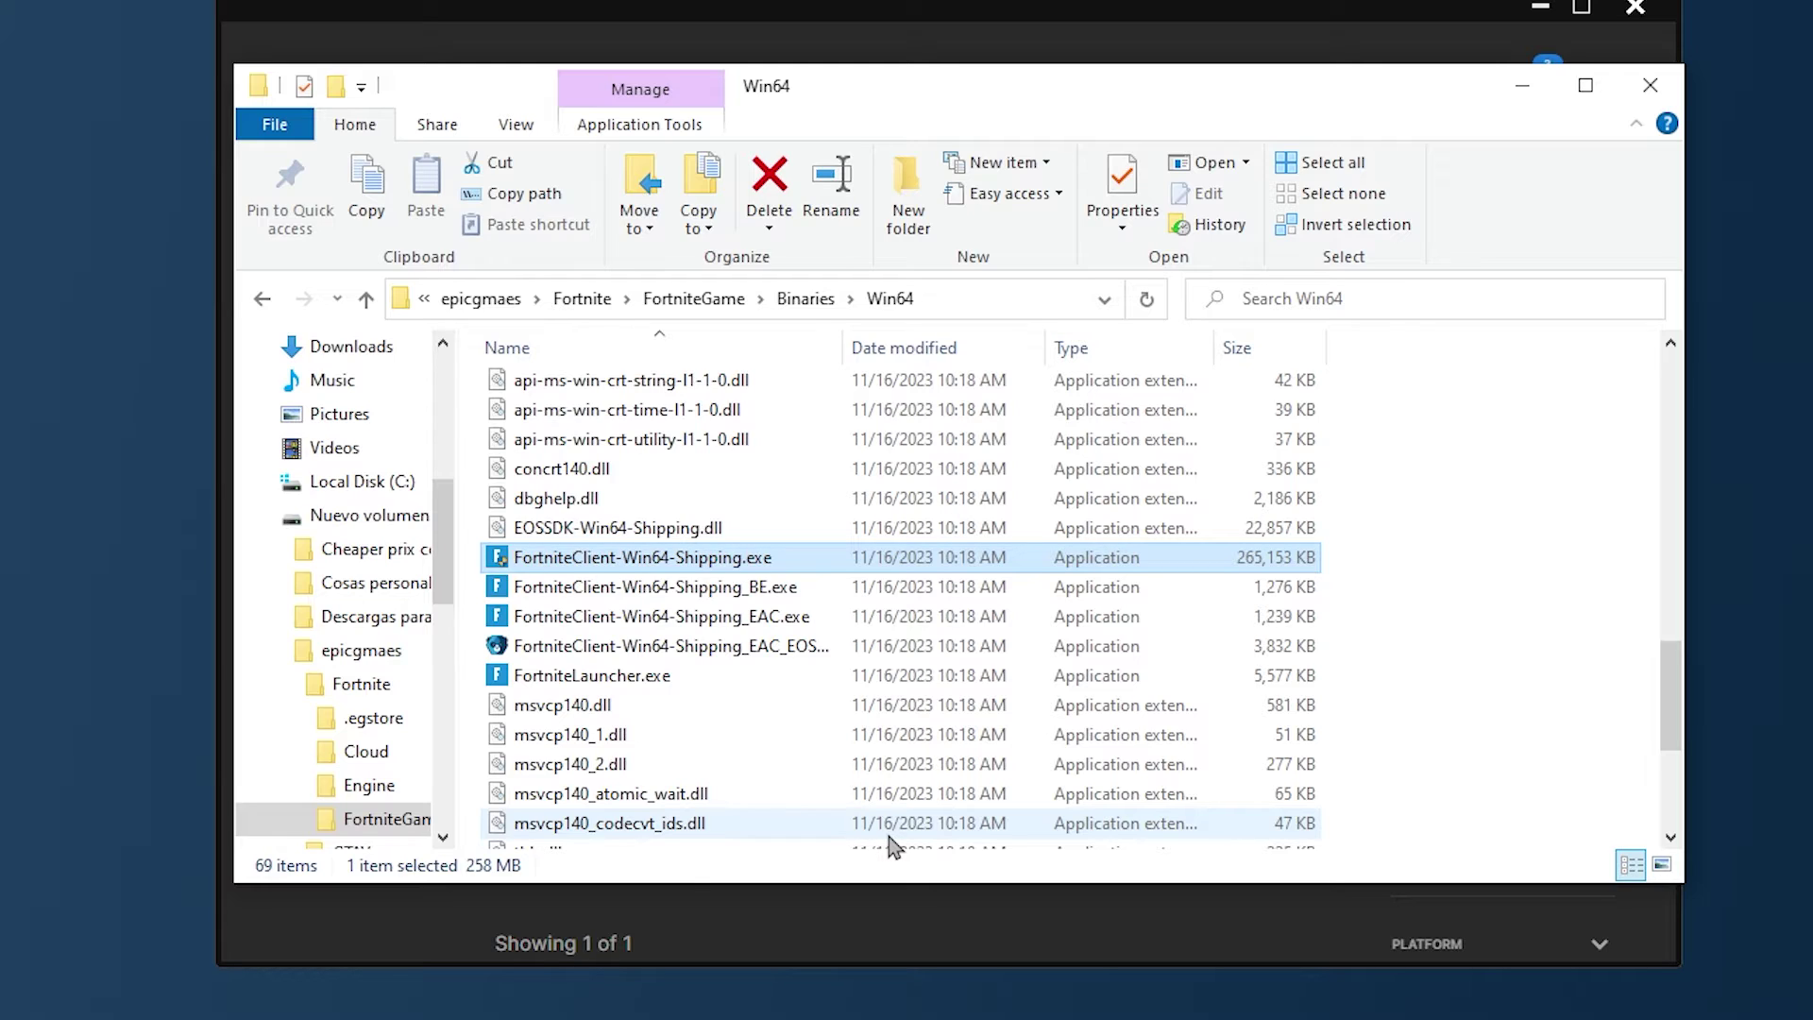
# - Close the Win64 File Explorer window and the Epic Games Launcher
pyautogui.scroll(10, 879, 793)
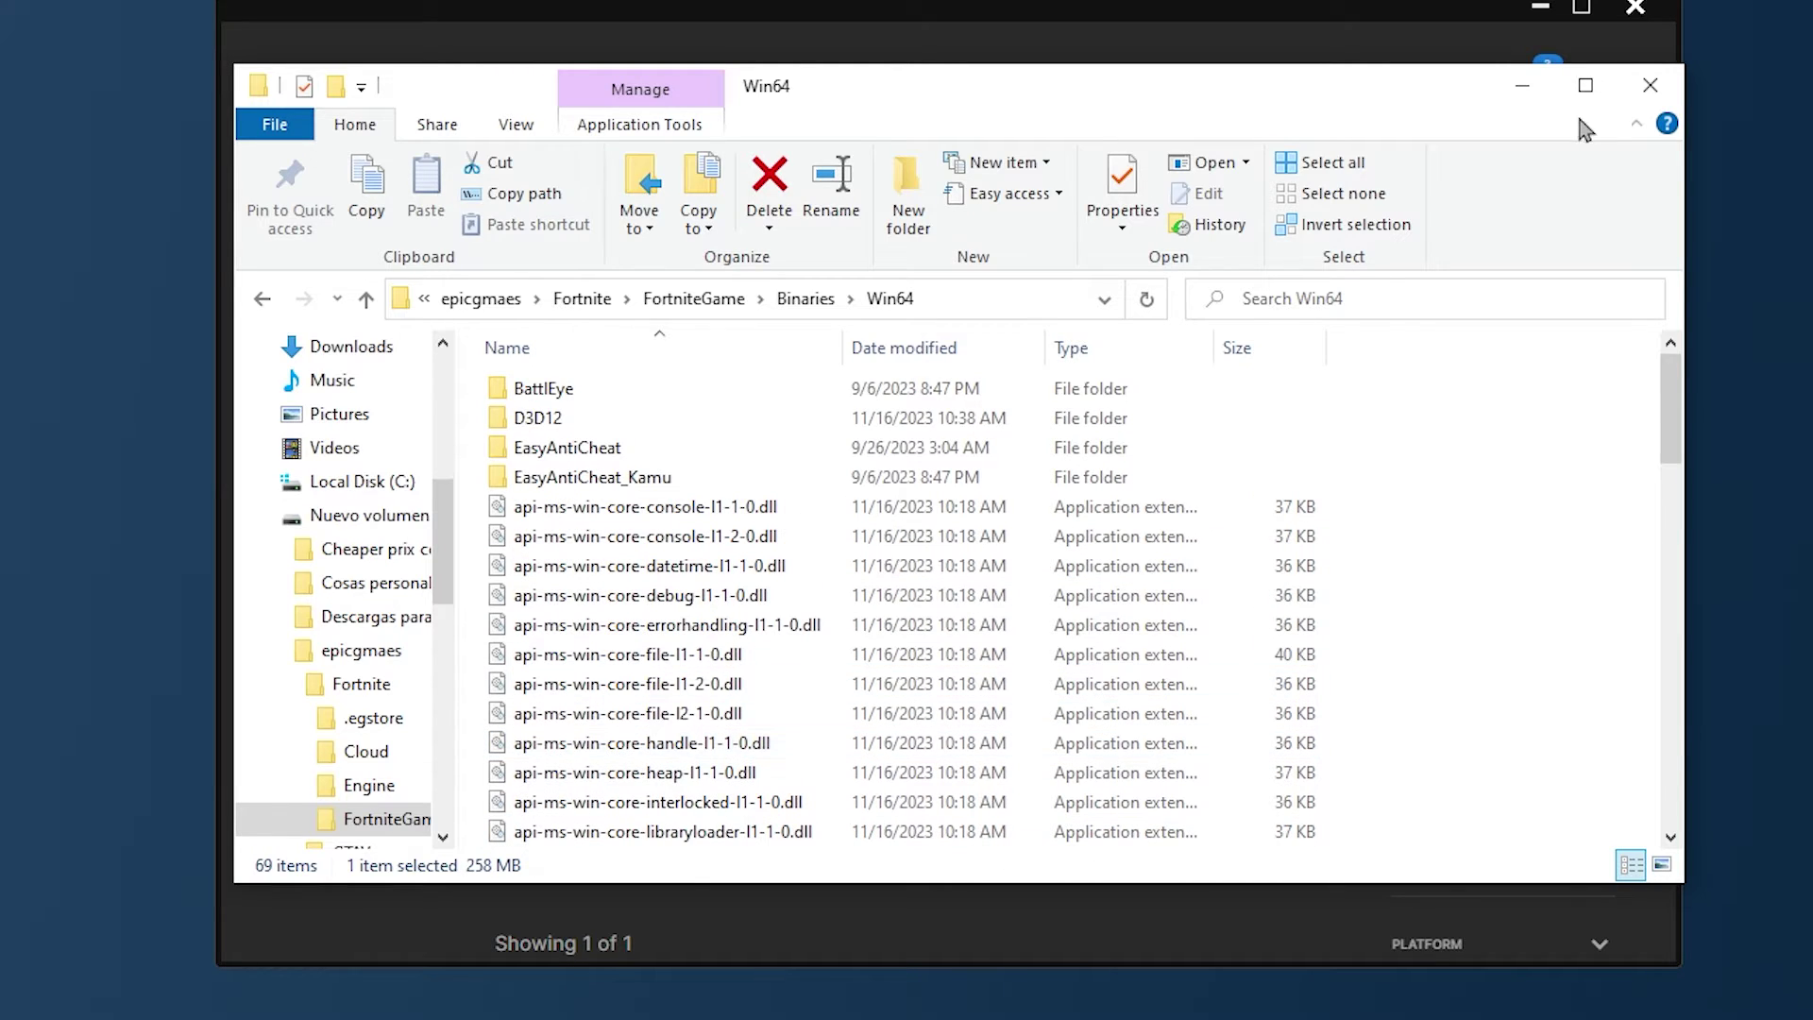
pyautogui.click(1653, 83)
pyautogui.click(1643, 15)
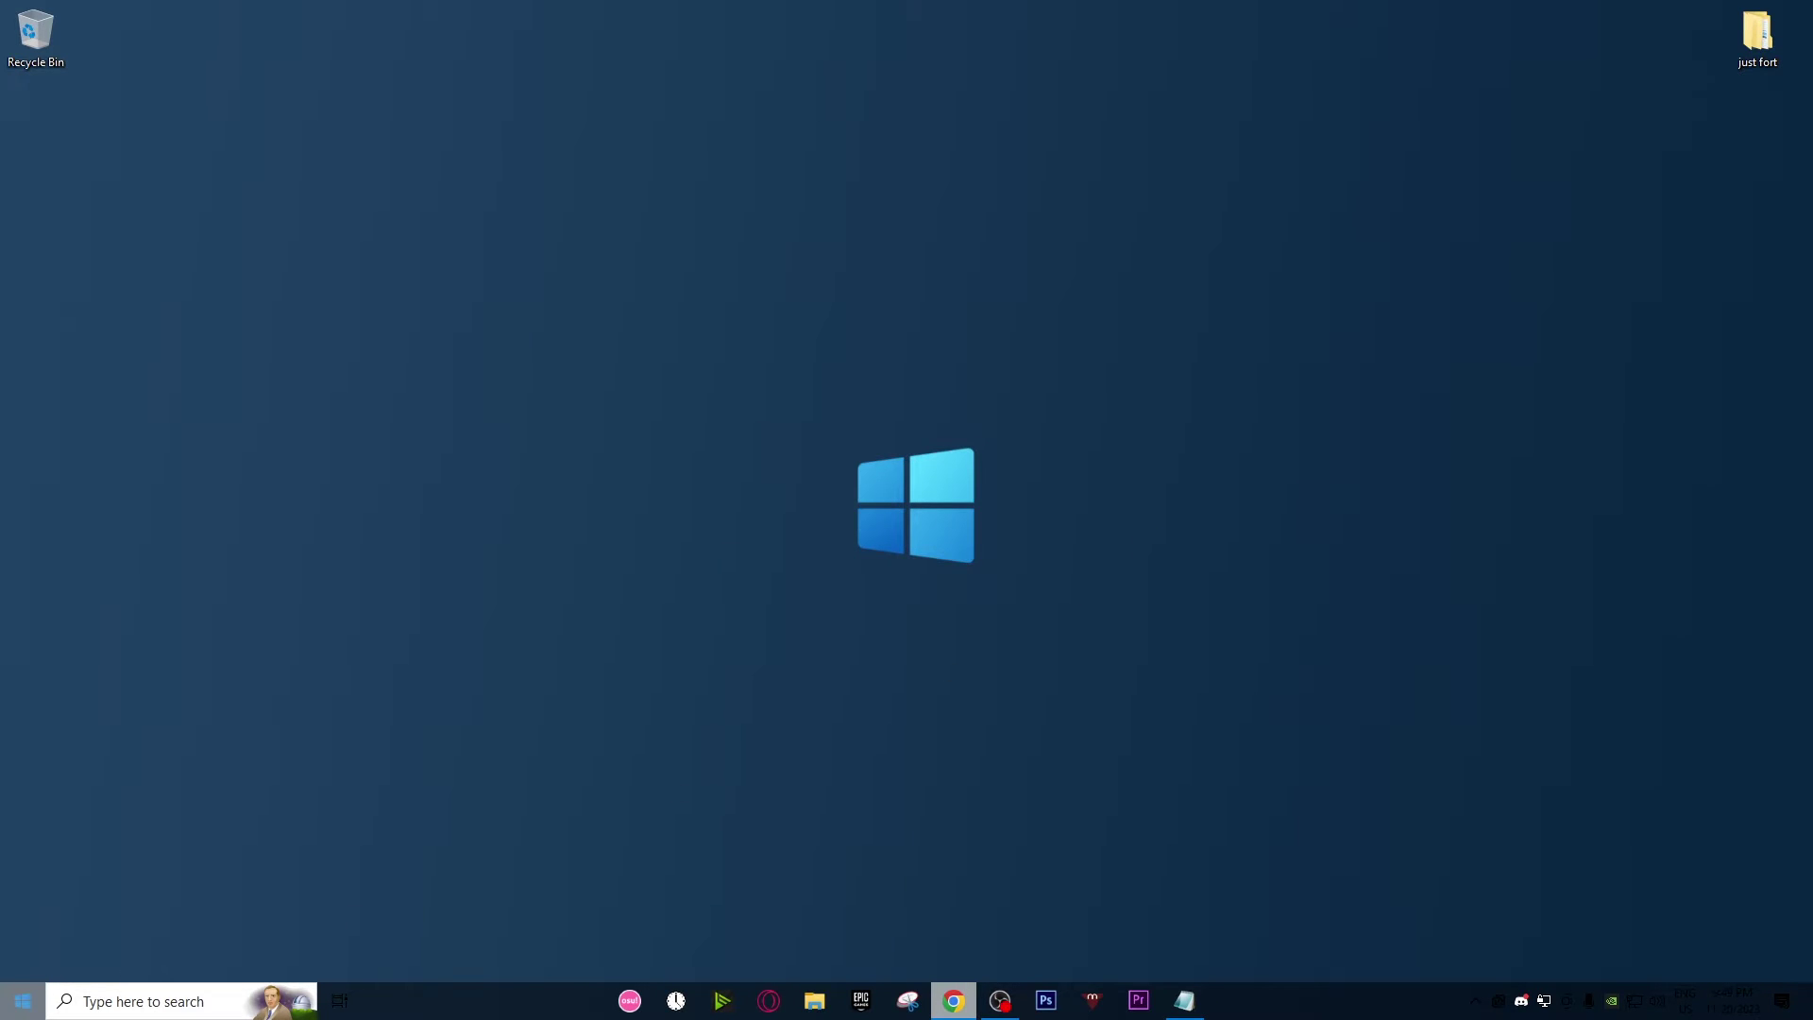
# - Go to Gaming > Graphics settings and remove Fortnite's High performance app preference
pyautogui.click(23, 1001)
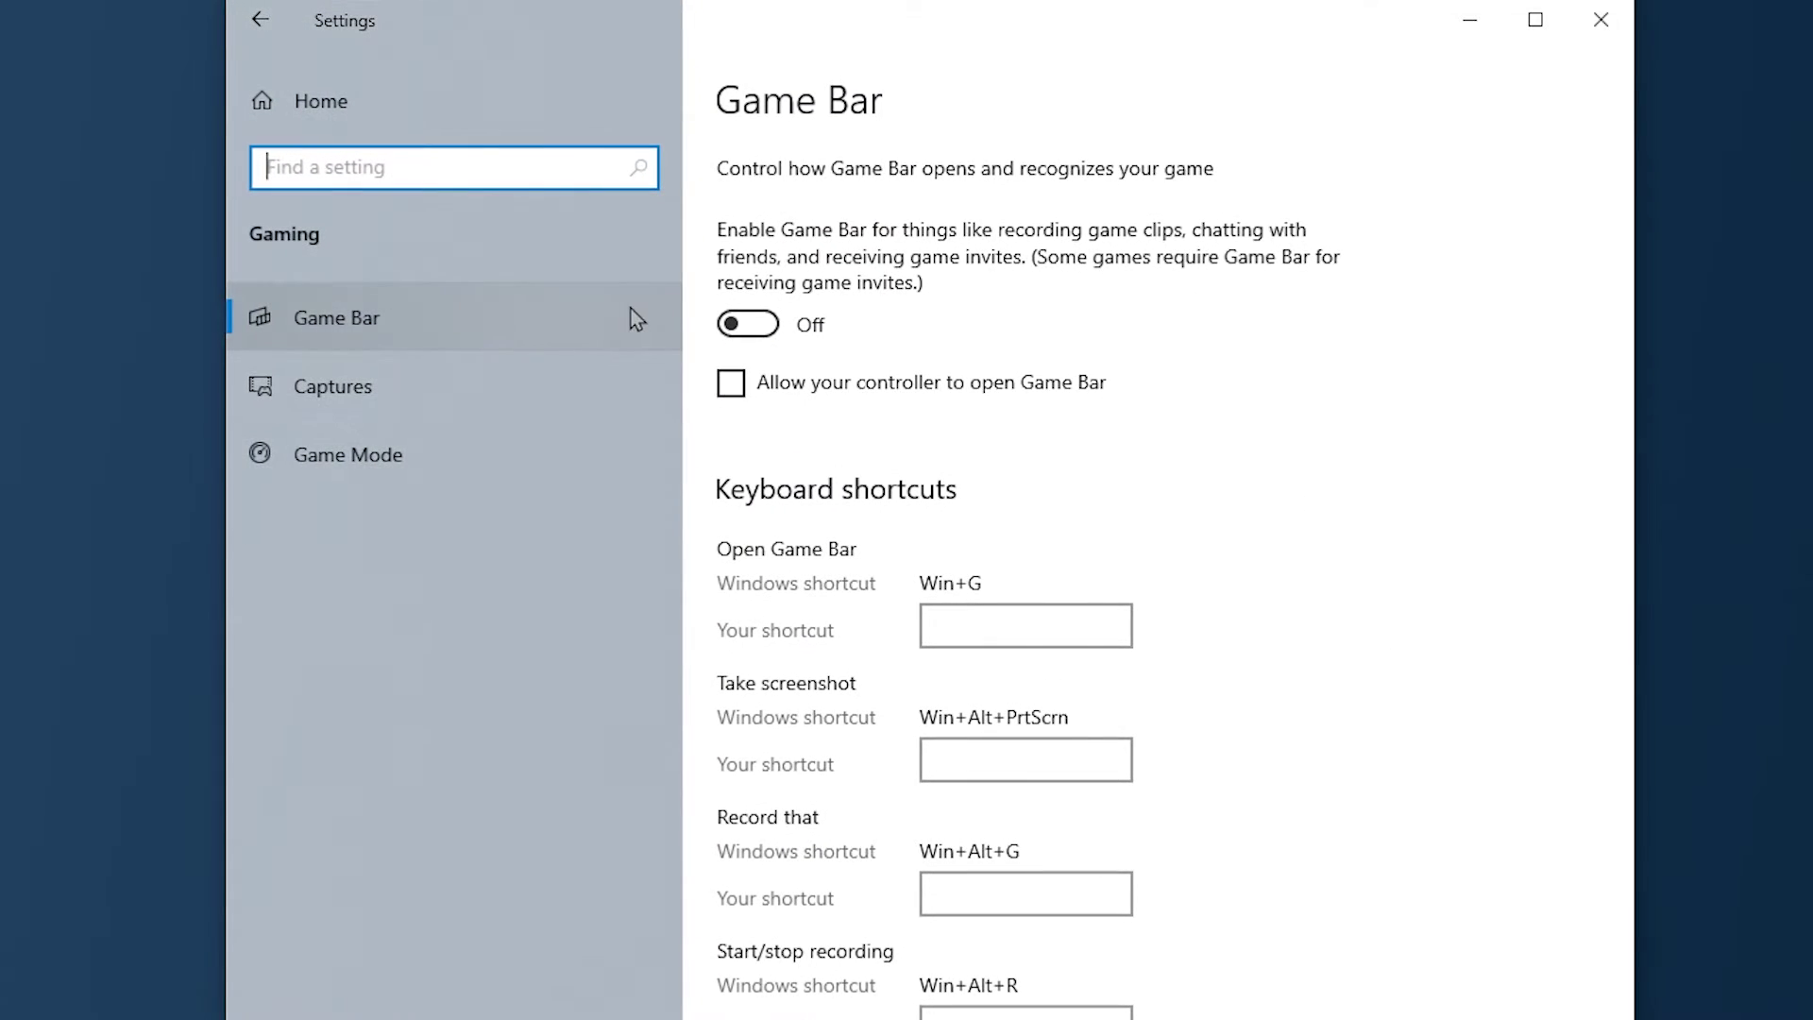
pyautogui.click(661, 453)
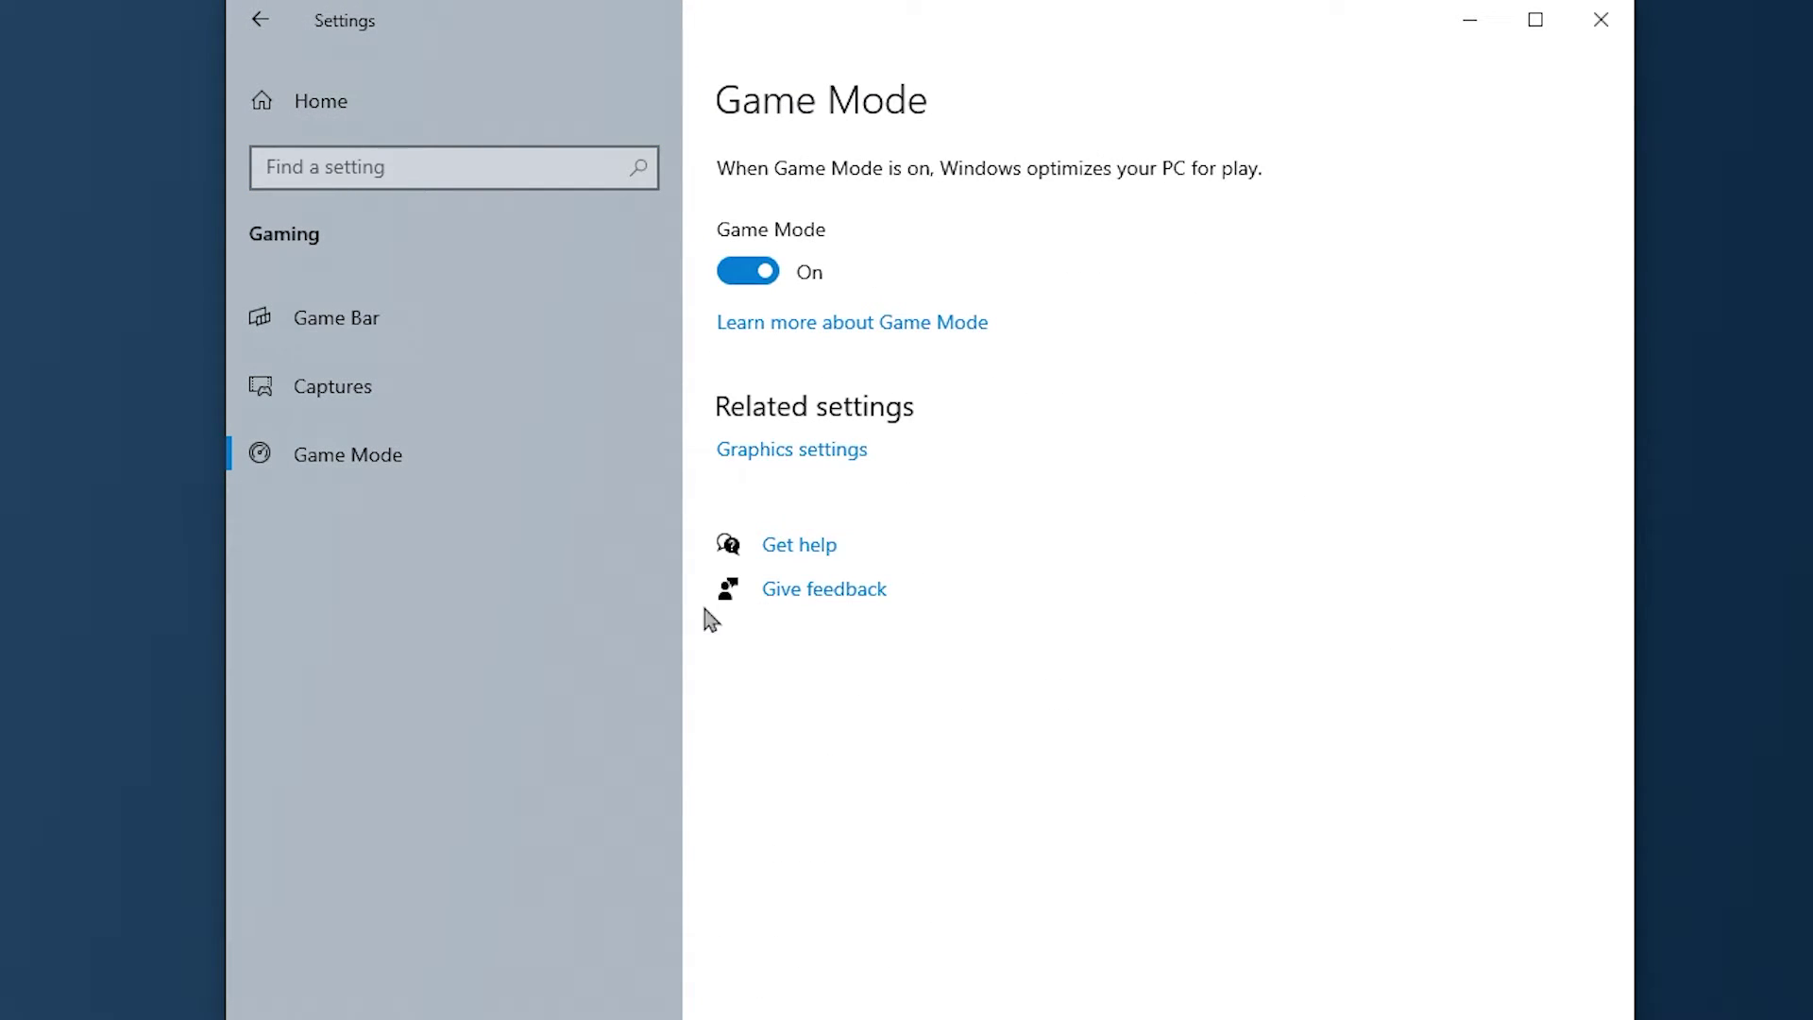
pyautogui.click(798, 451)
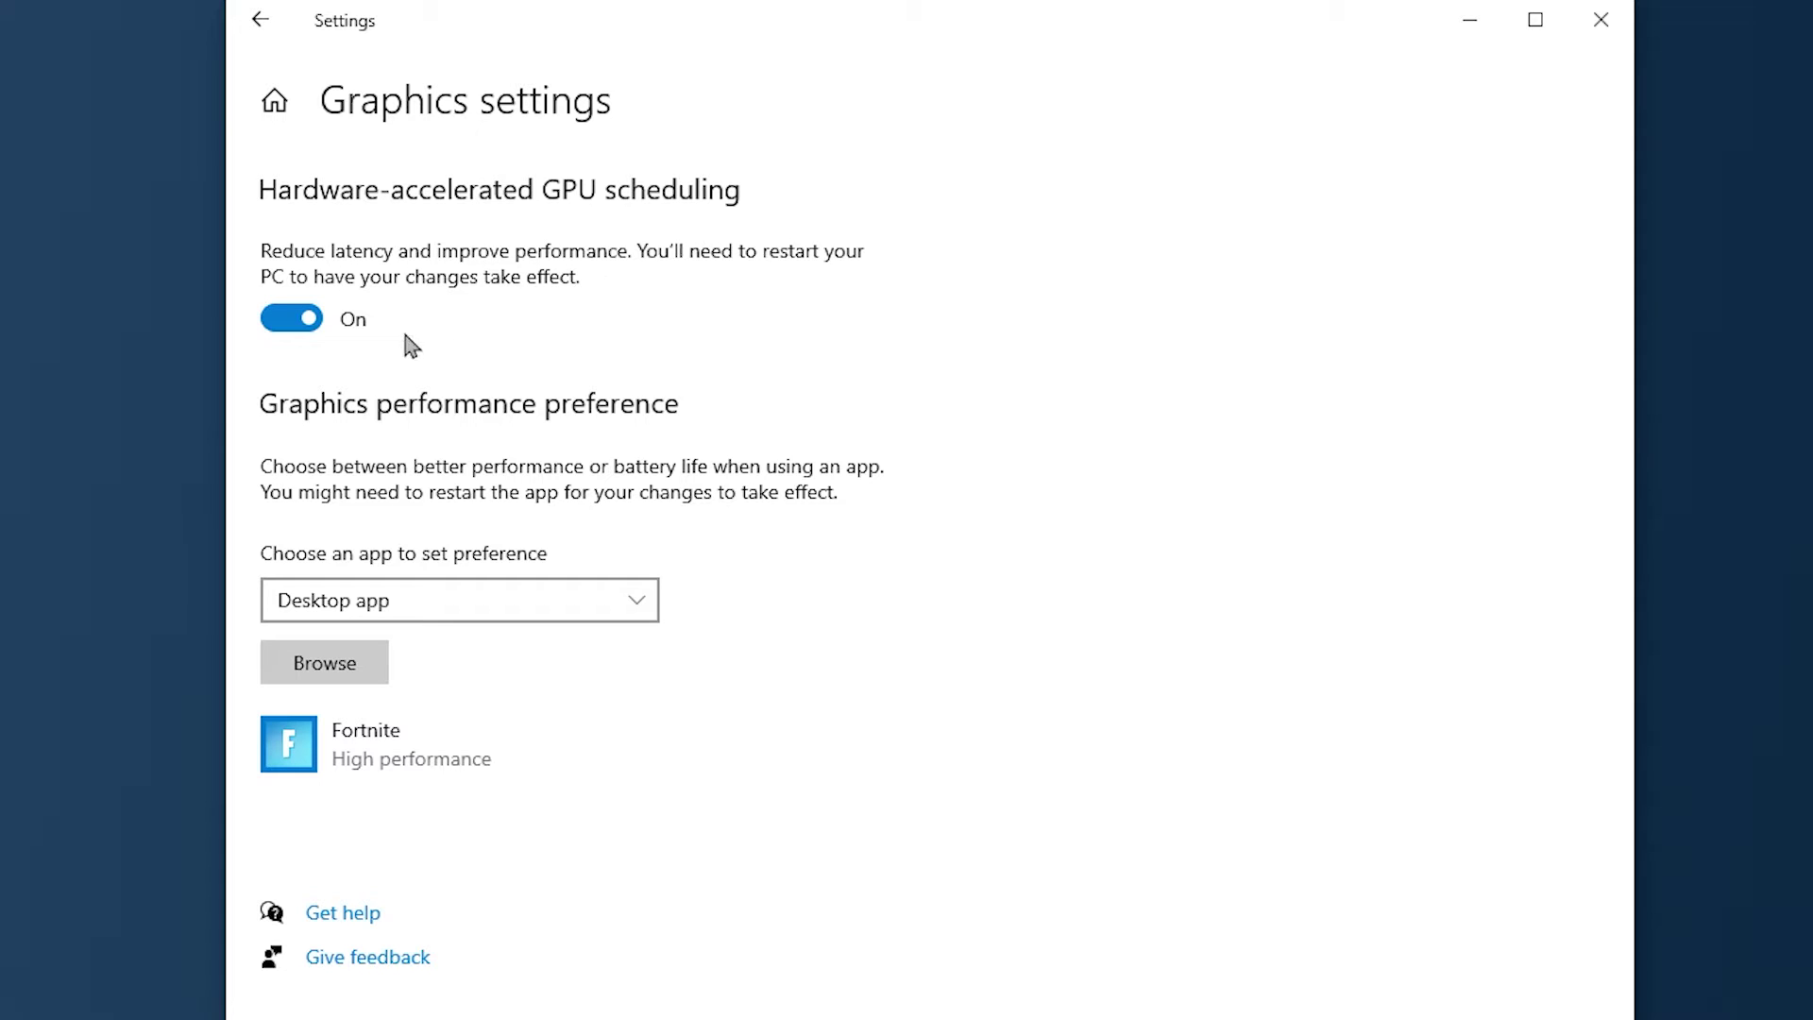
pyautogui.click(397, 760)
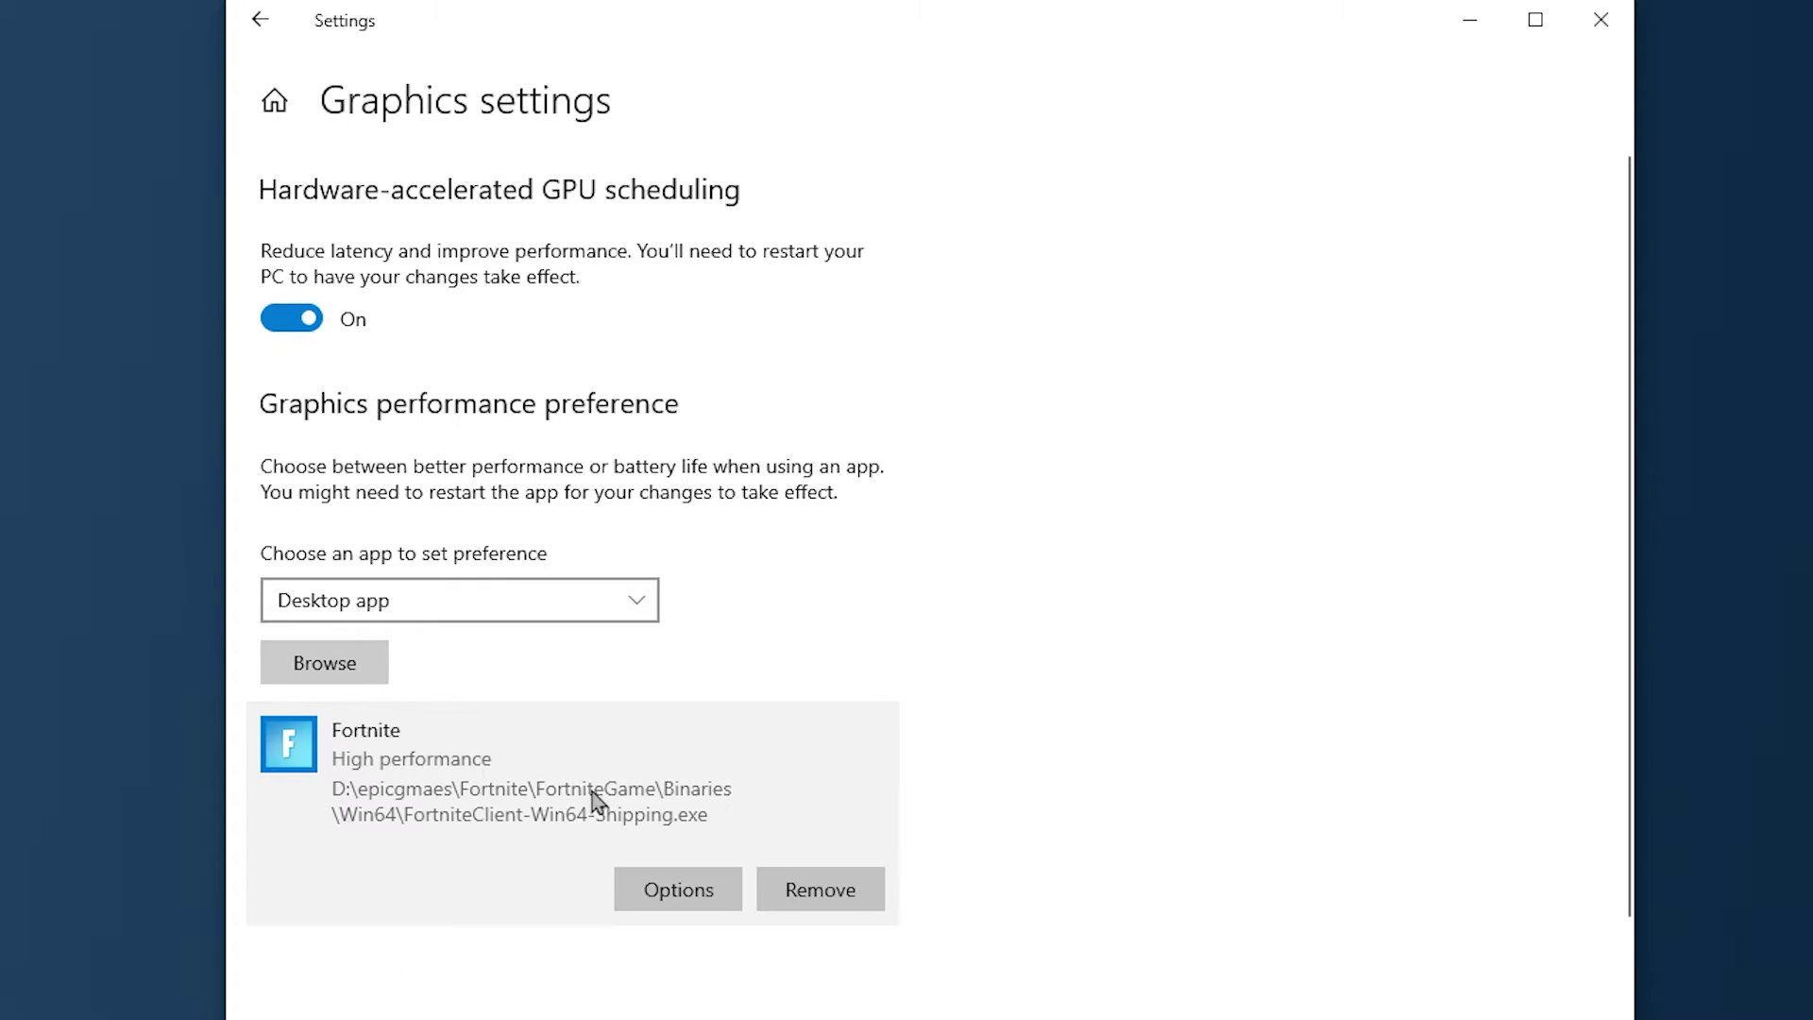
pyautogui.click(839, 895)
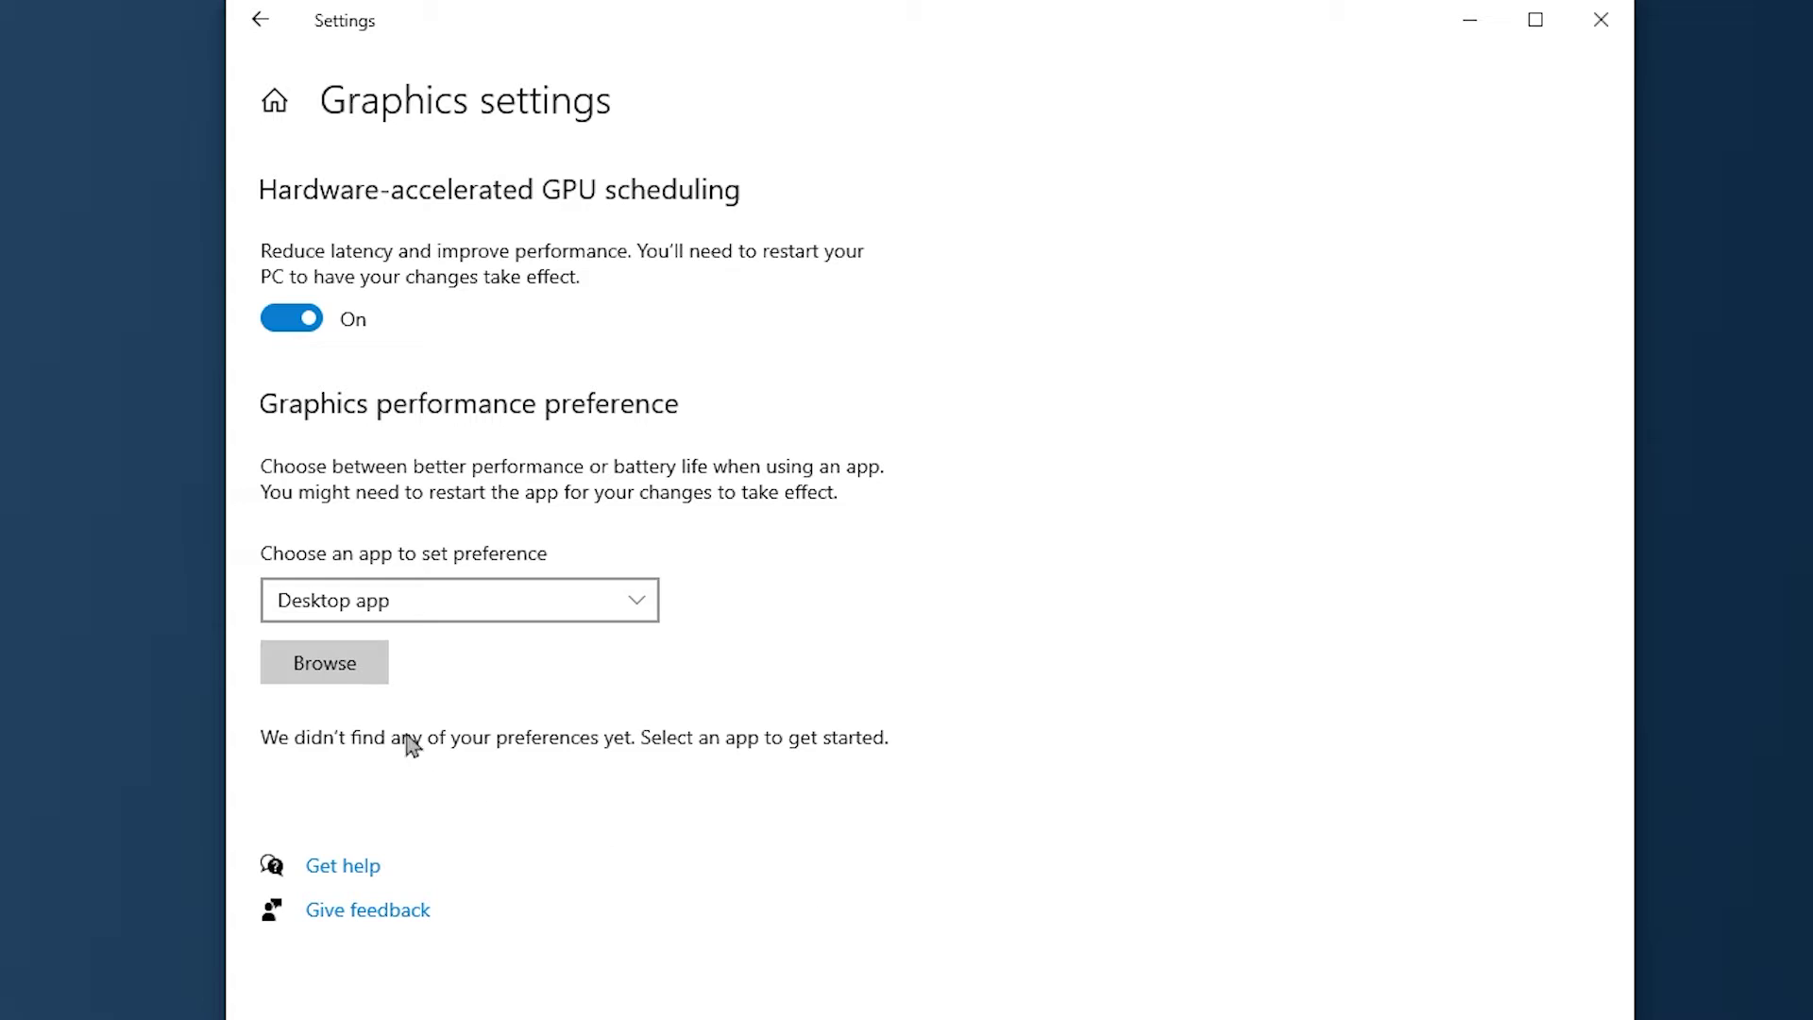
# - Start browsing for an app, then reach FortniteGame\Binaries\Win64 via Fortnite's Manage installation folder
pyautogui.click(314, 654)
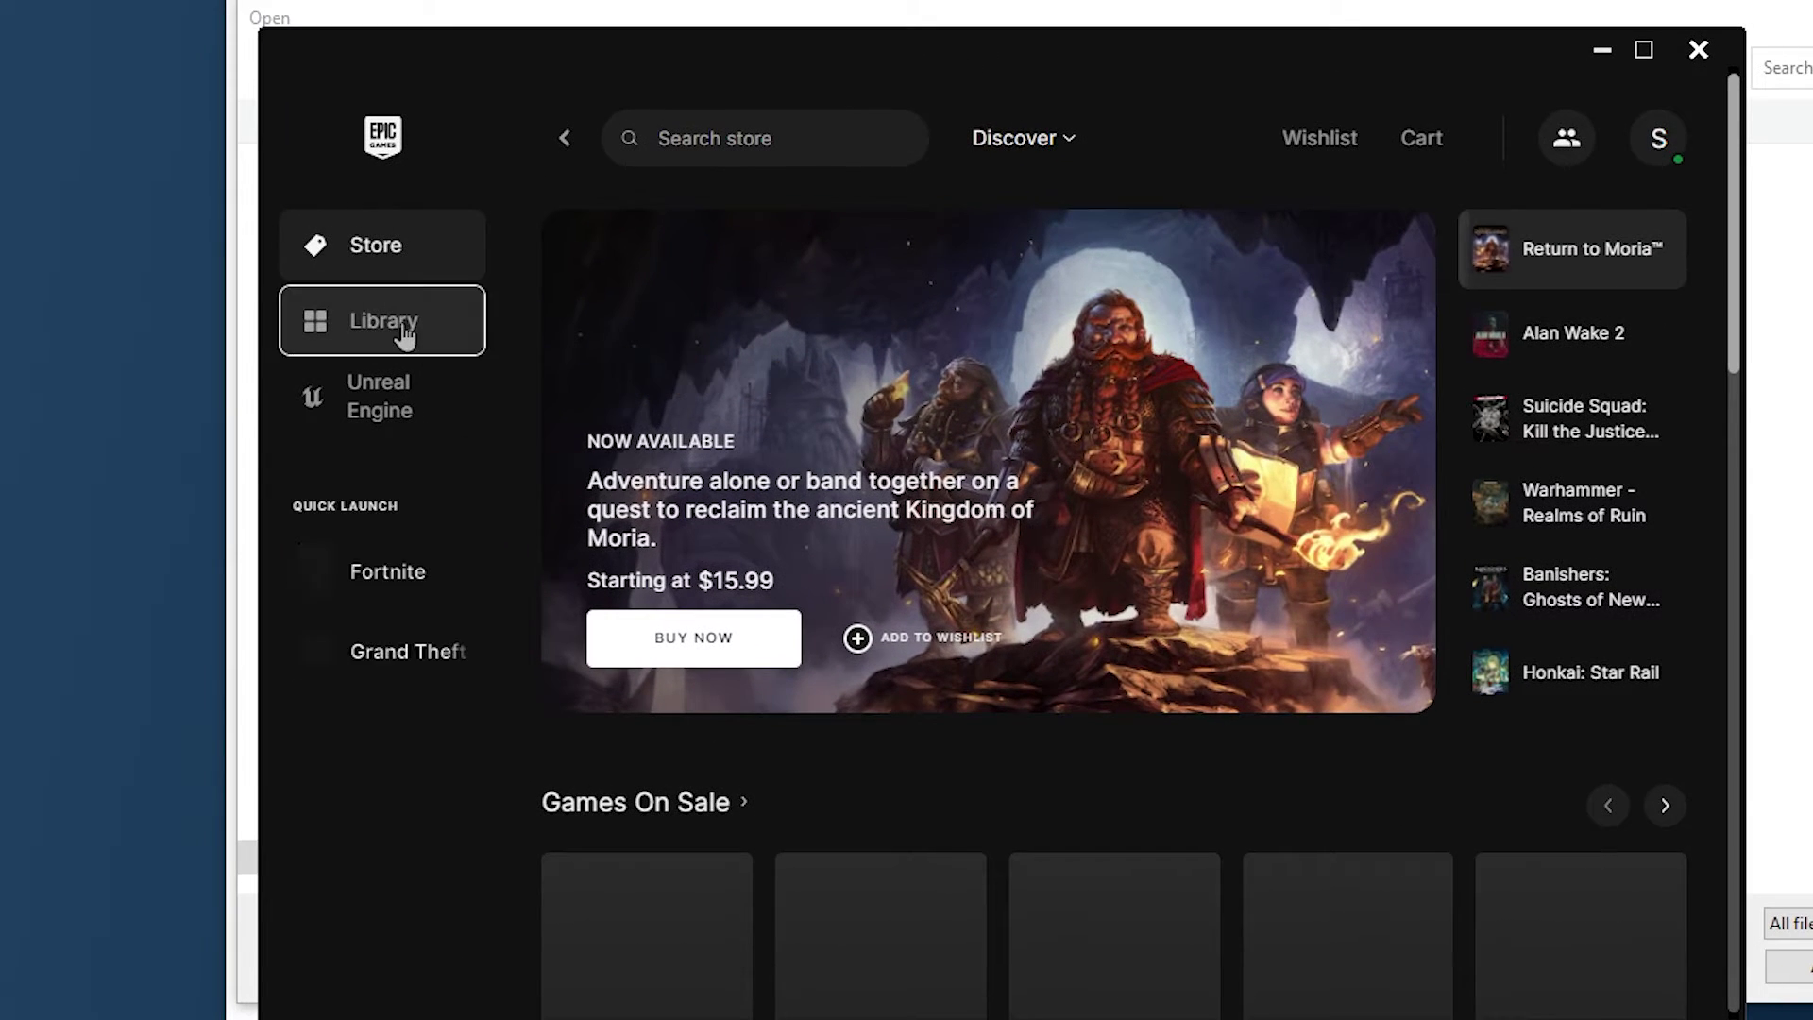
pyautogui.click(402, 326)
pyautogui.click(770, 874)
pyautogui.click(416, 604)
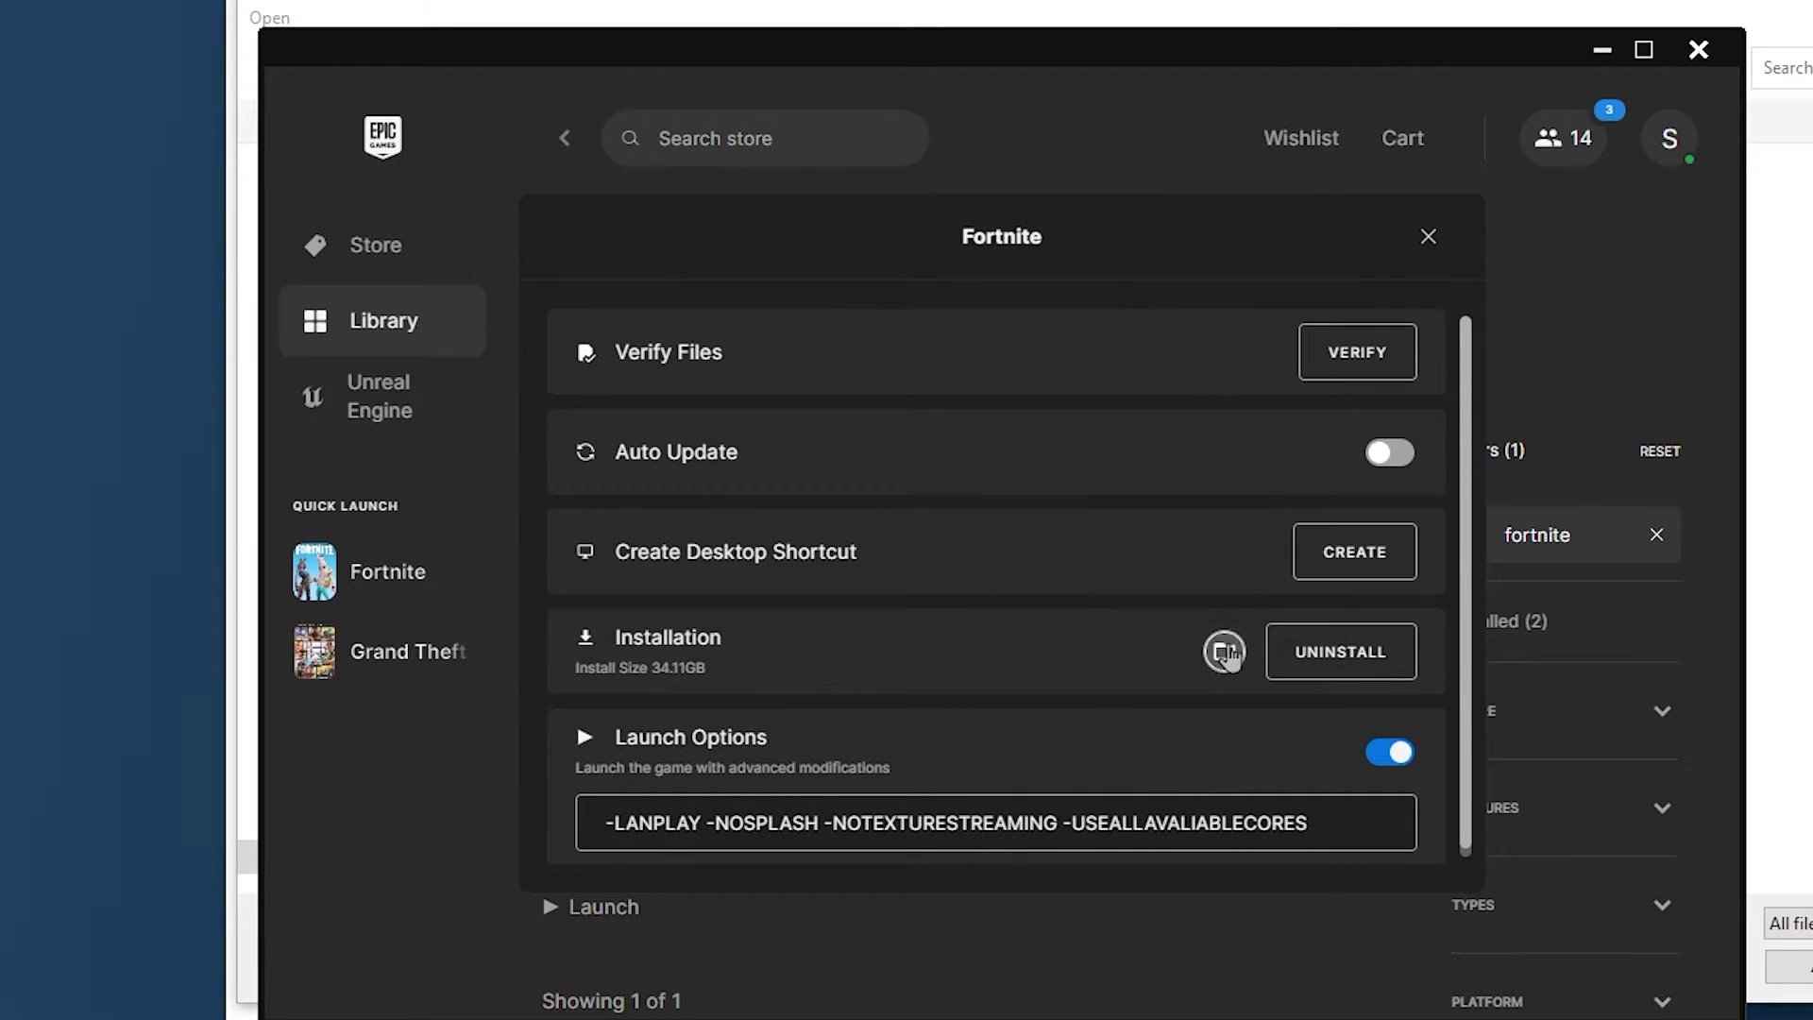
pyautogui.click(1224, 652)
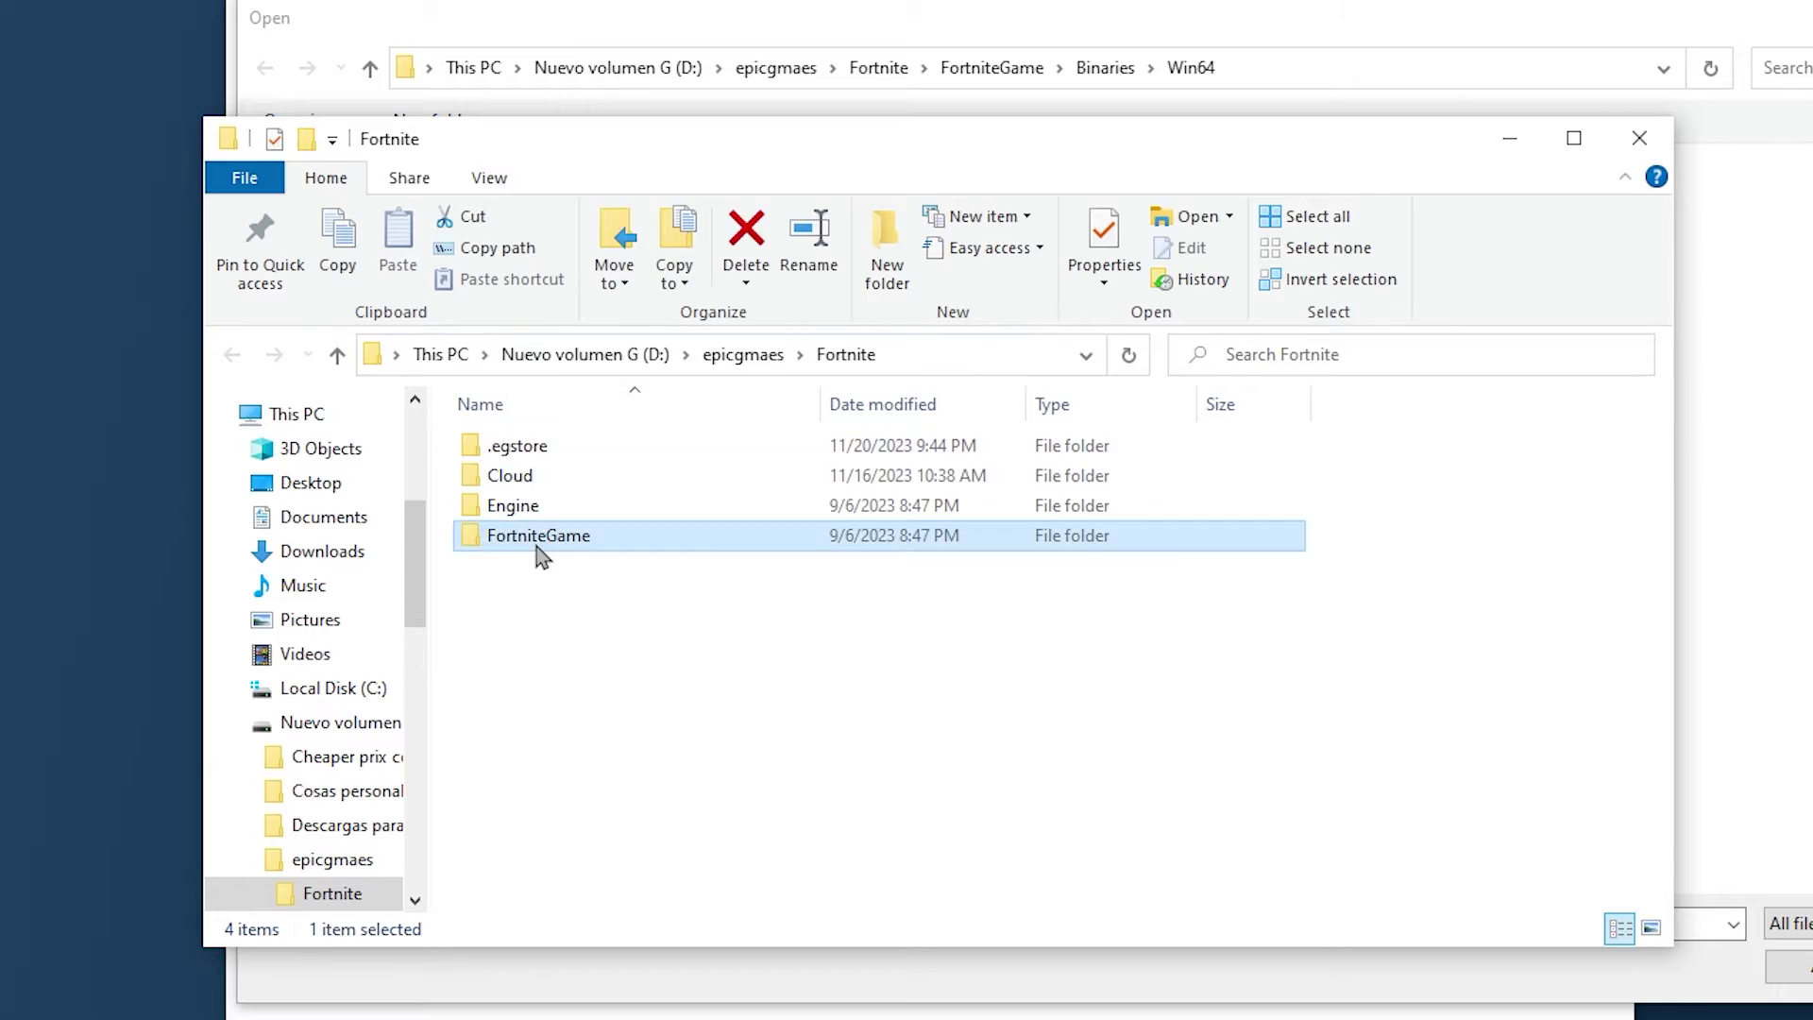
pyautogui.doubleClick(536, 538)
pyautogui.doubleClick(529, 446)
pyautogui.doubleClick(523, 480)
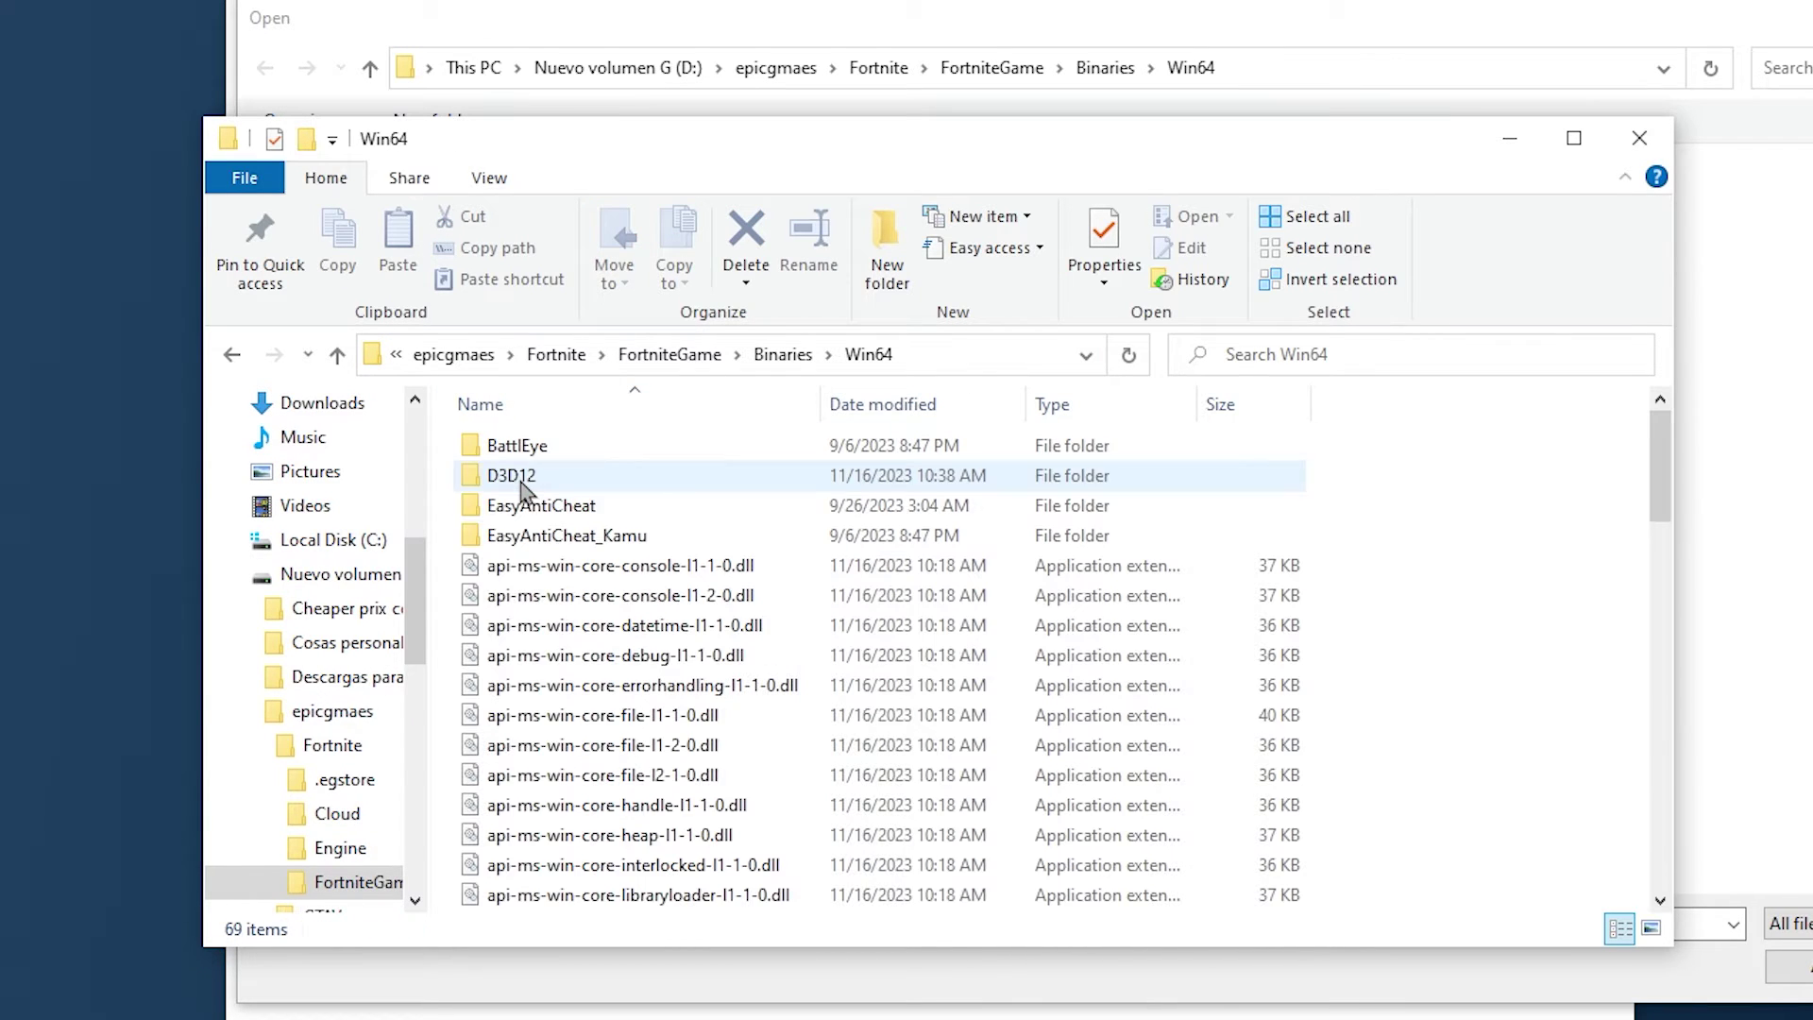
# - Select the full Win64 folder path in Explorer's address bar, then return to the file picker
pyautogui.click(980, 355)
pyautogui.click(888, 355)
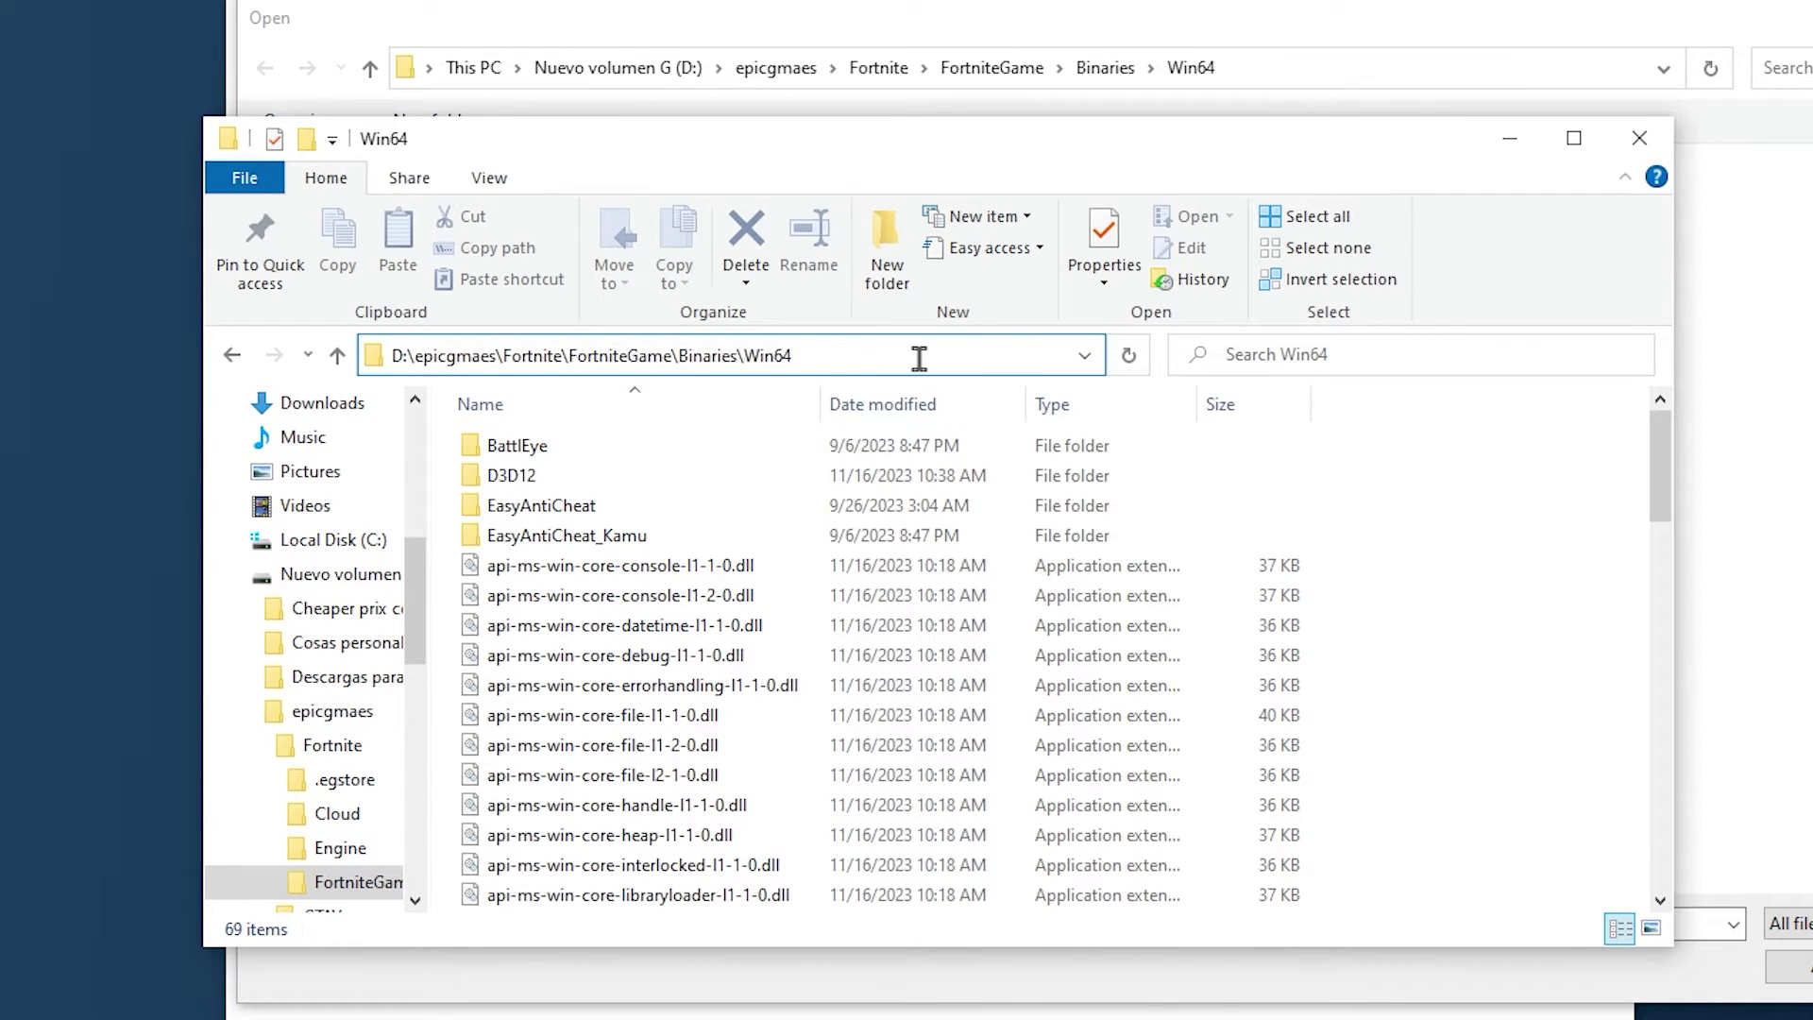
pyautogui.moveTo(923, 356); pyautogui.dragTo(52, 335)
pyautogui.click(729, 387)
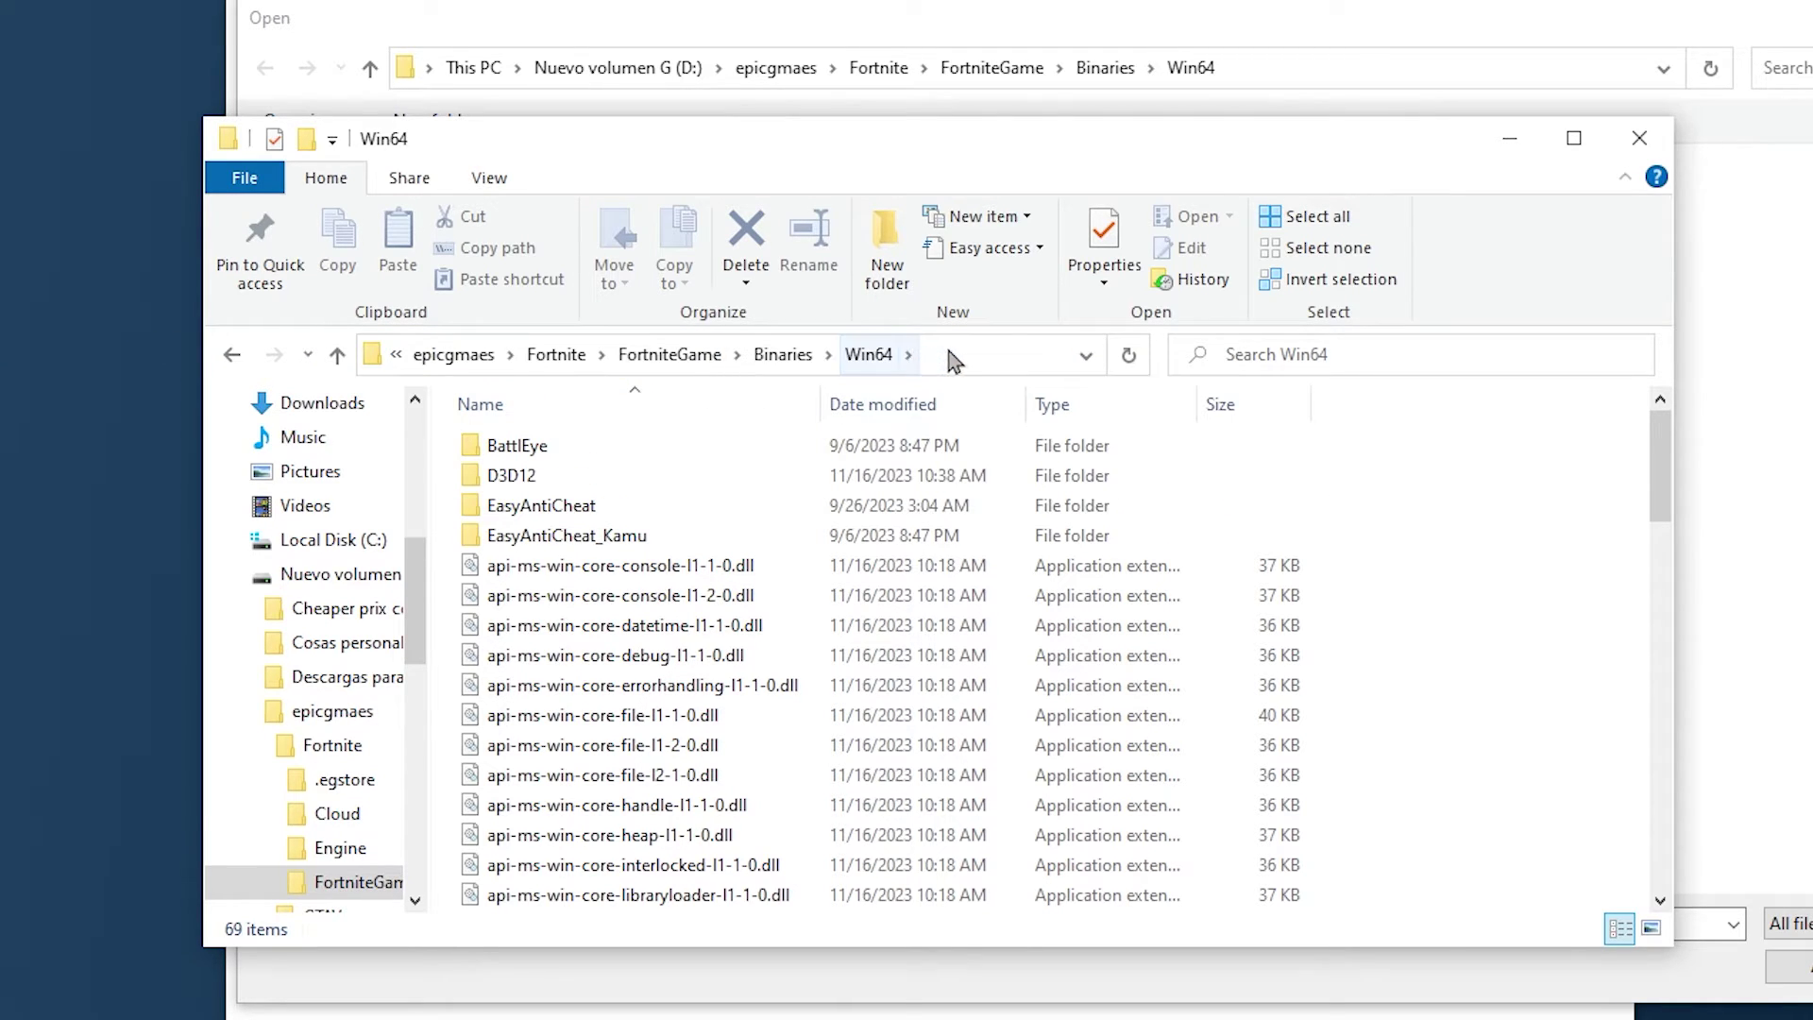
pyautogui.click(954, 355)
pyautogui.click(798, 357)
pyautogui.moveTo(804, 357); pyautogui.dragTo(89, 350)
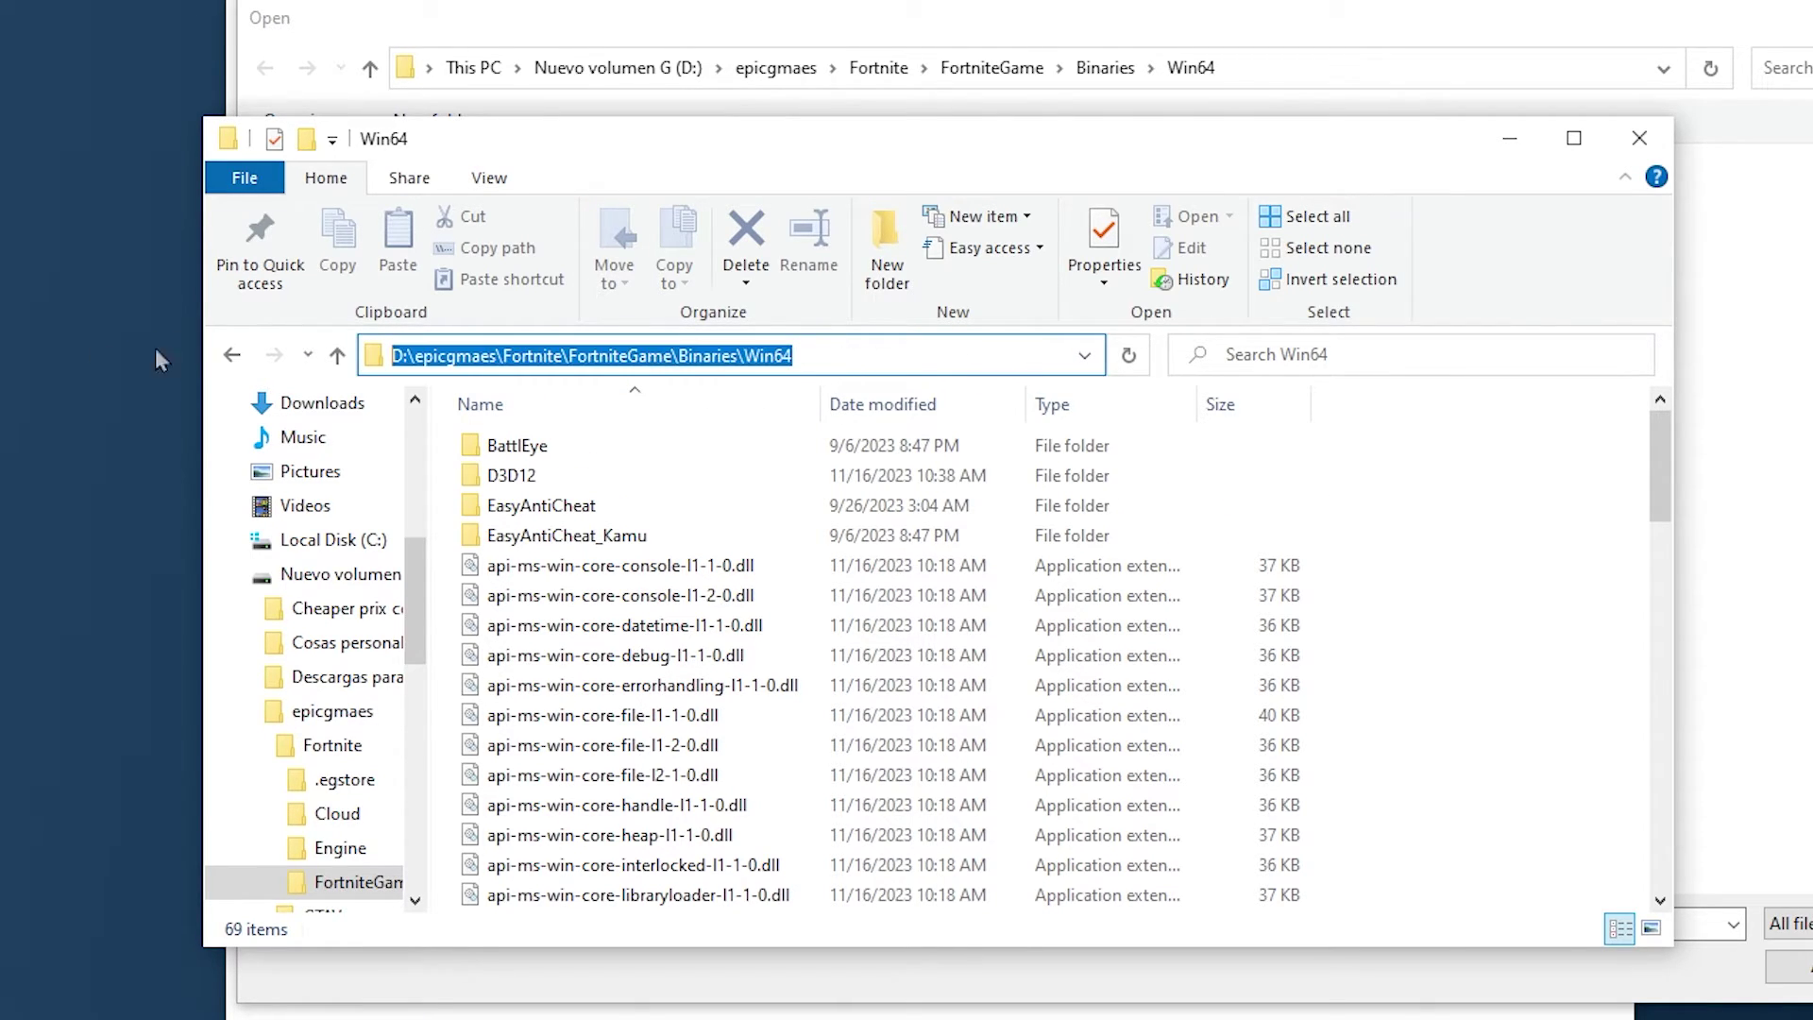
pyautogui.click(1677, 655)
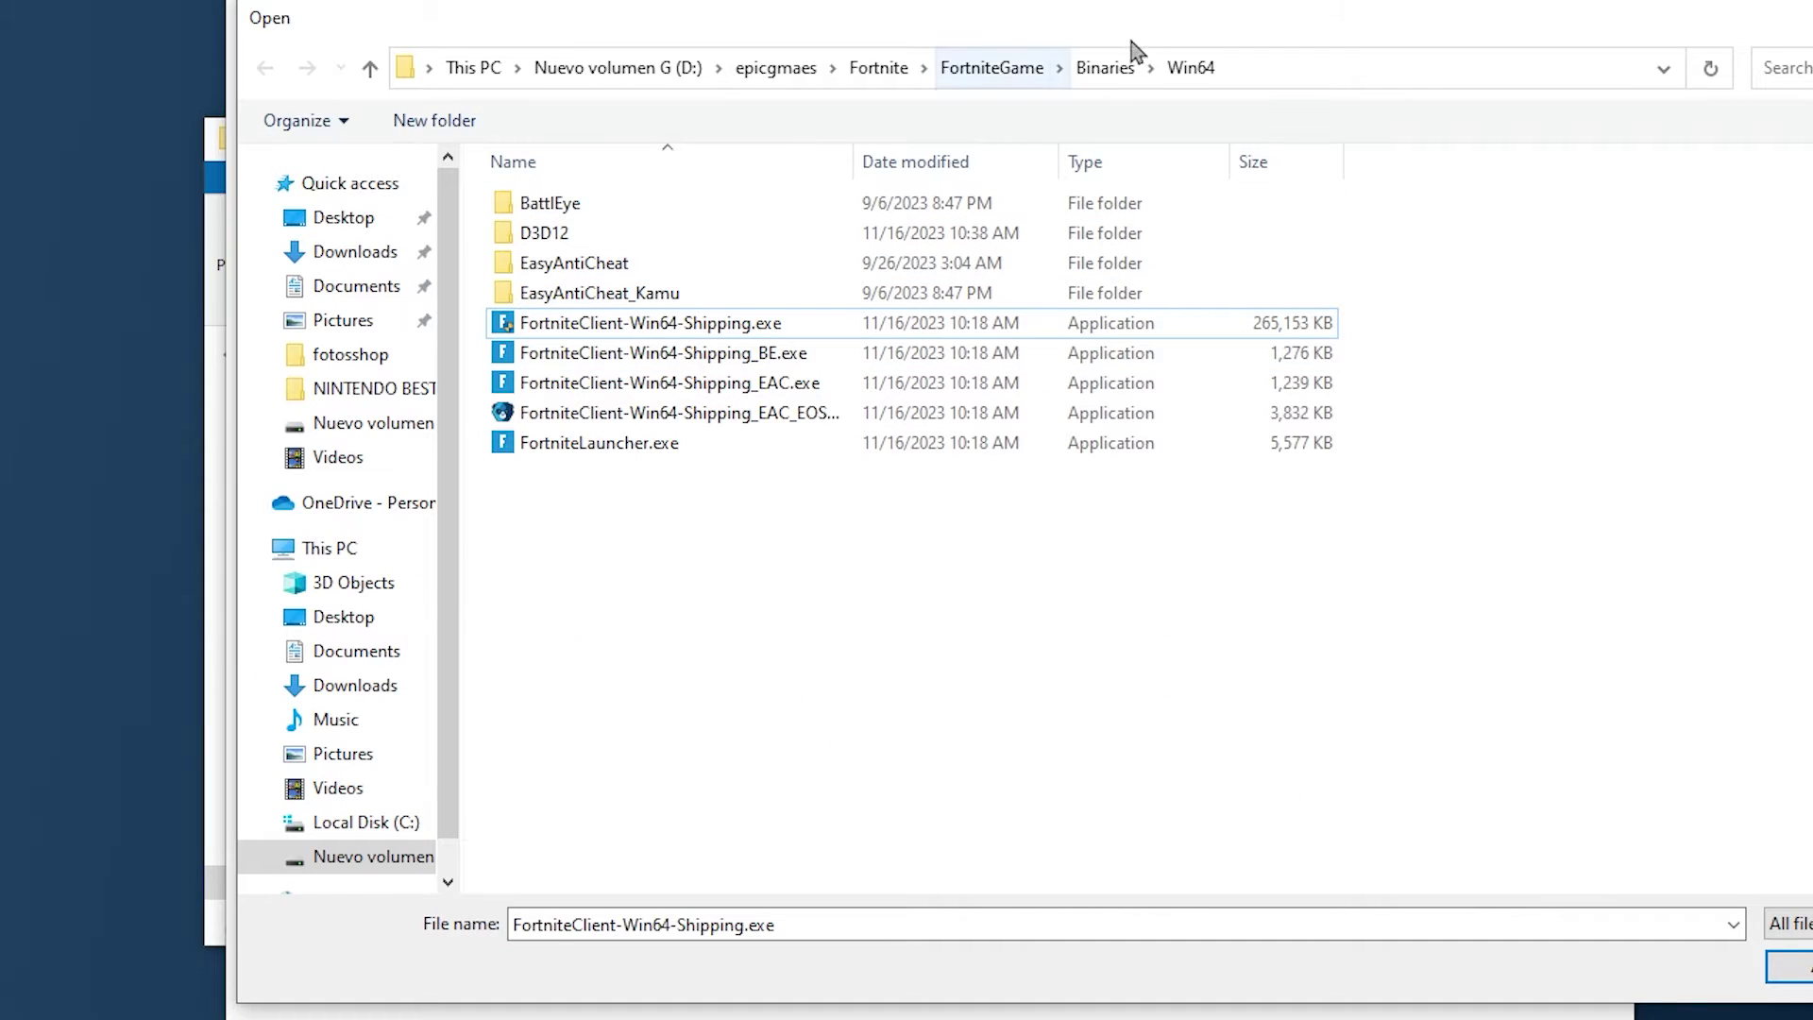
# - Add FortniteClient-Win64-Shipping.exe to the graphics preference app list
pyautogui.moveTo(1132, 41); pyautogui.dragTo(897, 1006)
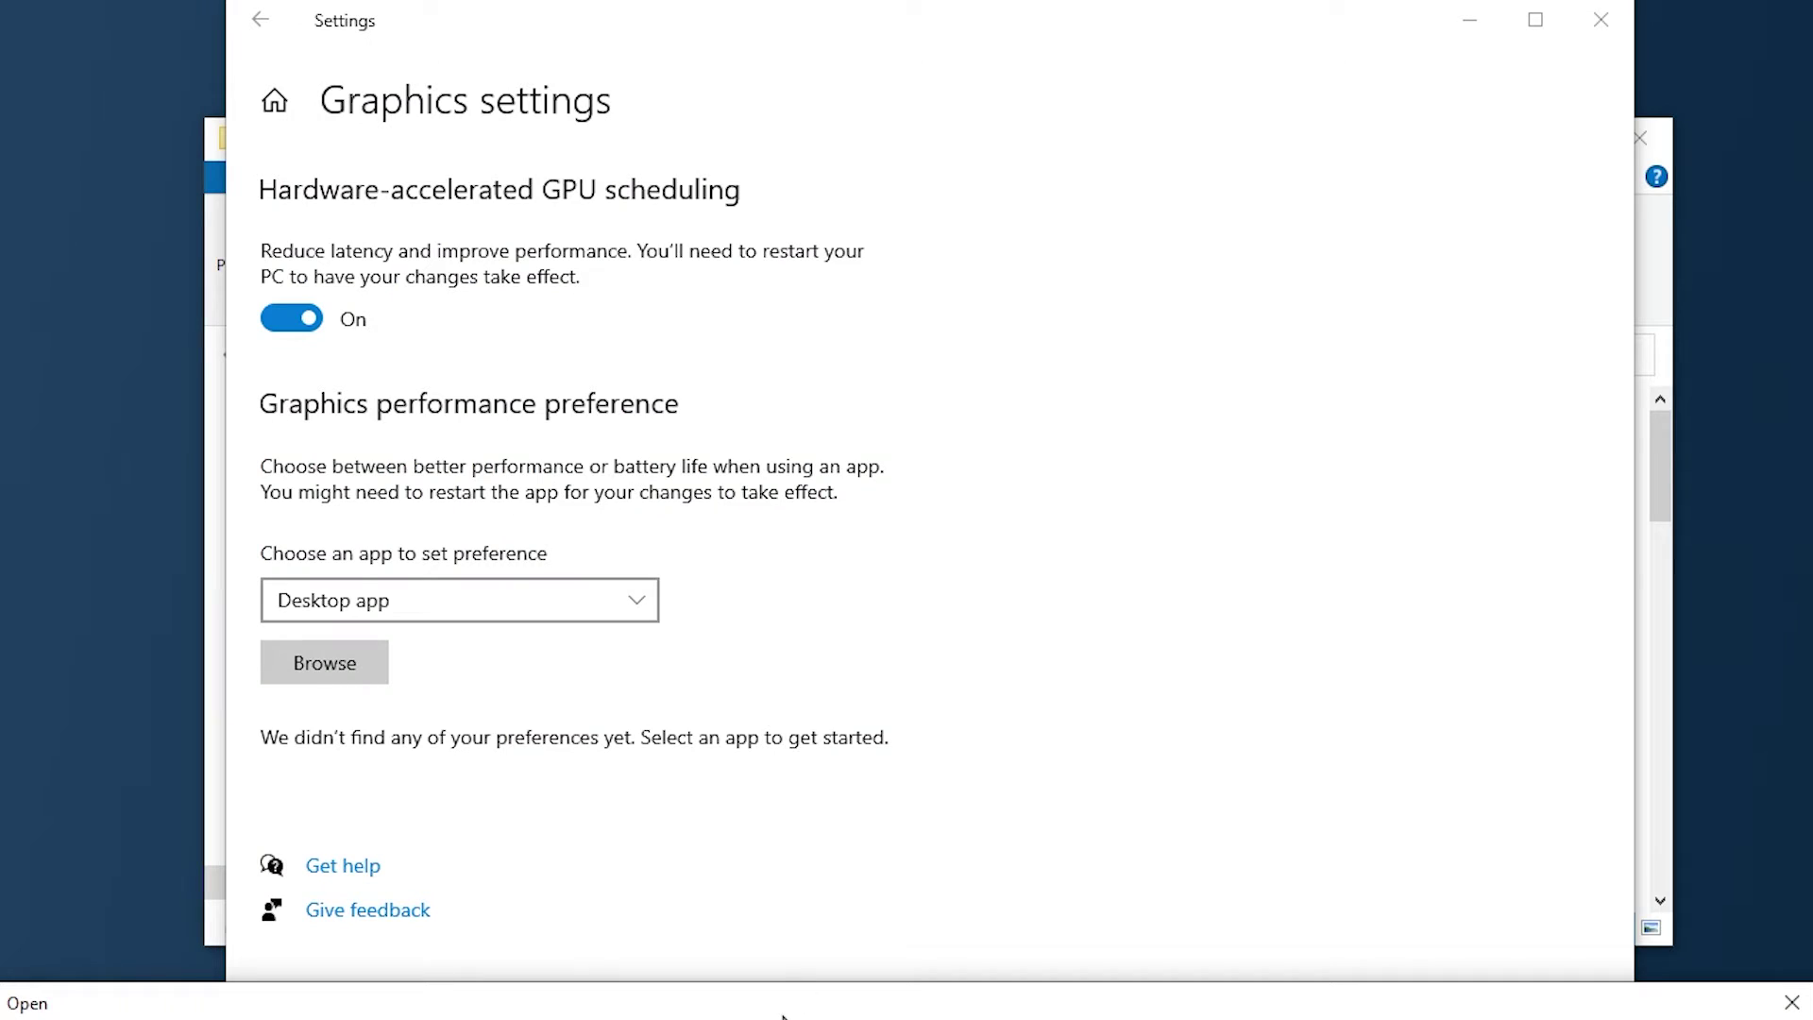
pyautogui.moveTo(699, 1000); pyautogui.dragTo(855, 179)
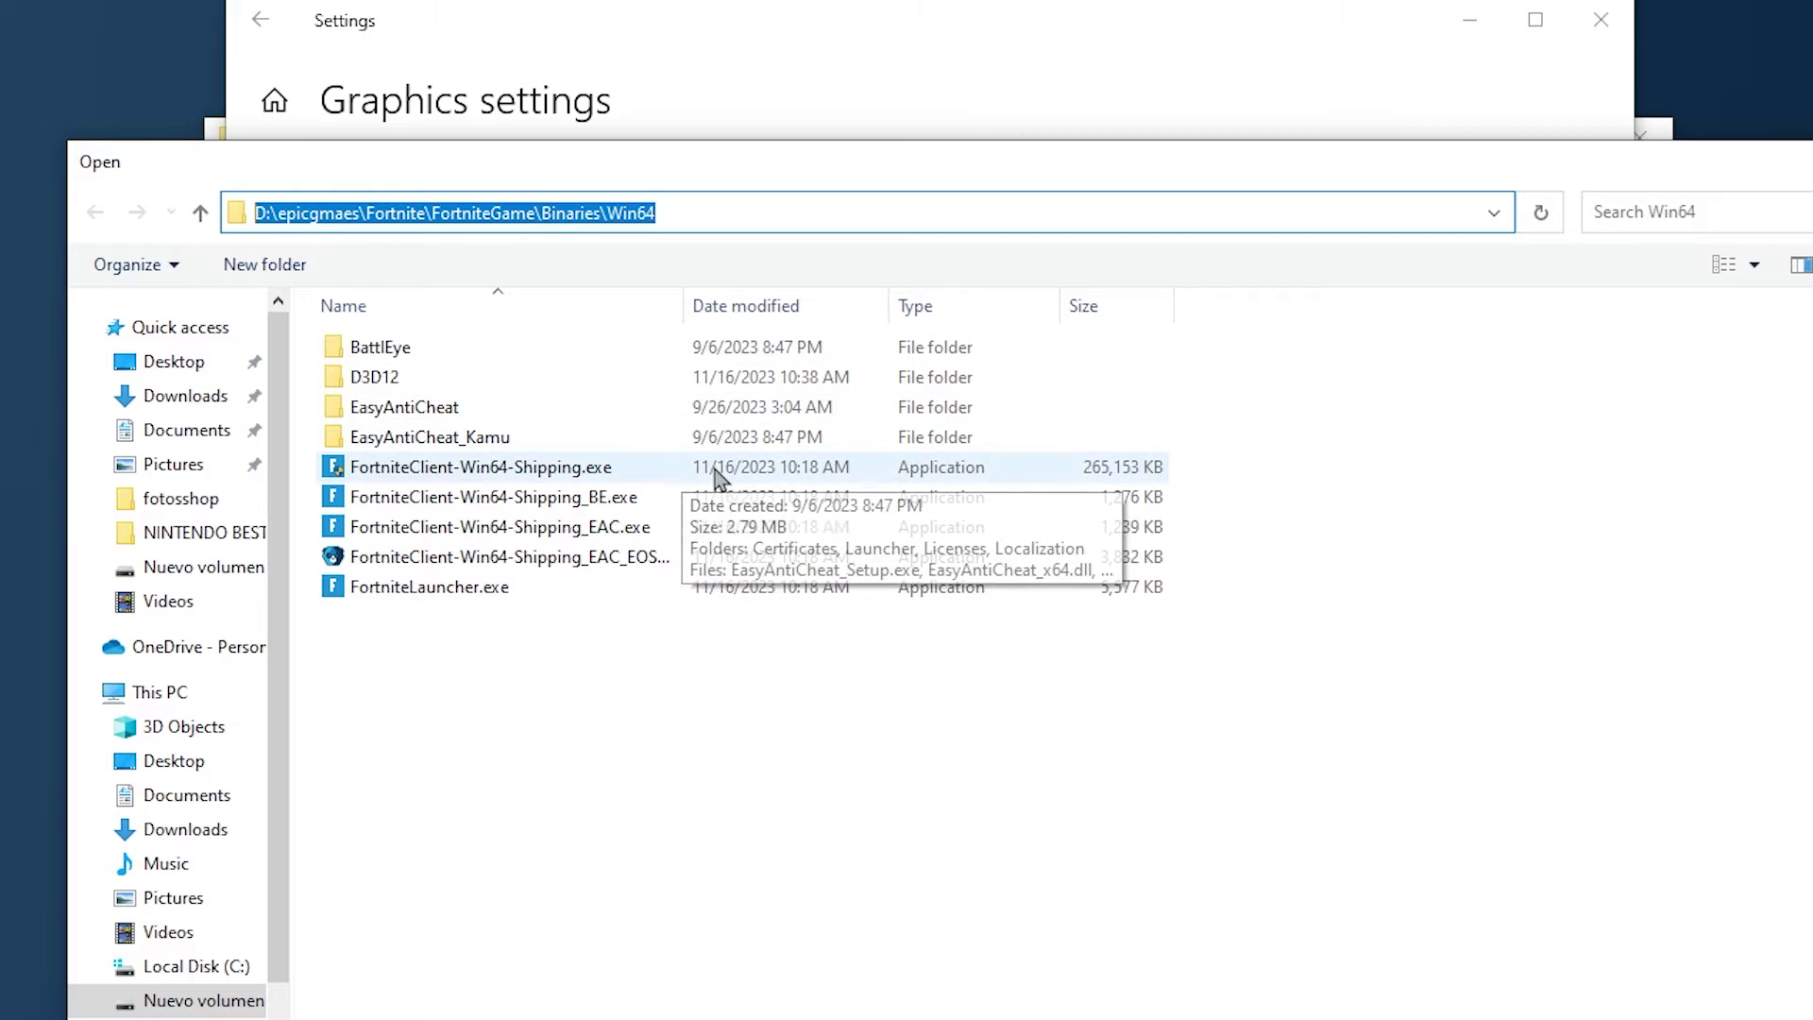
pyautogui.click(870, 700)
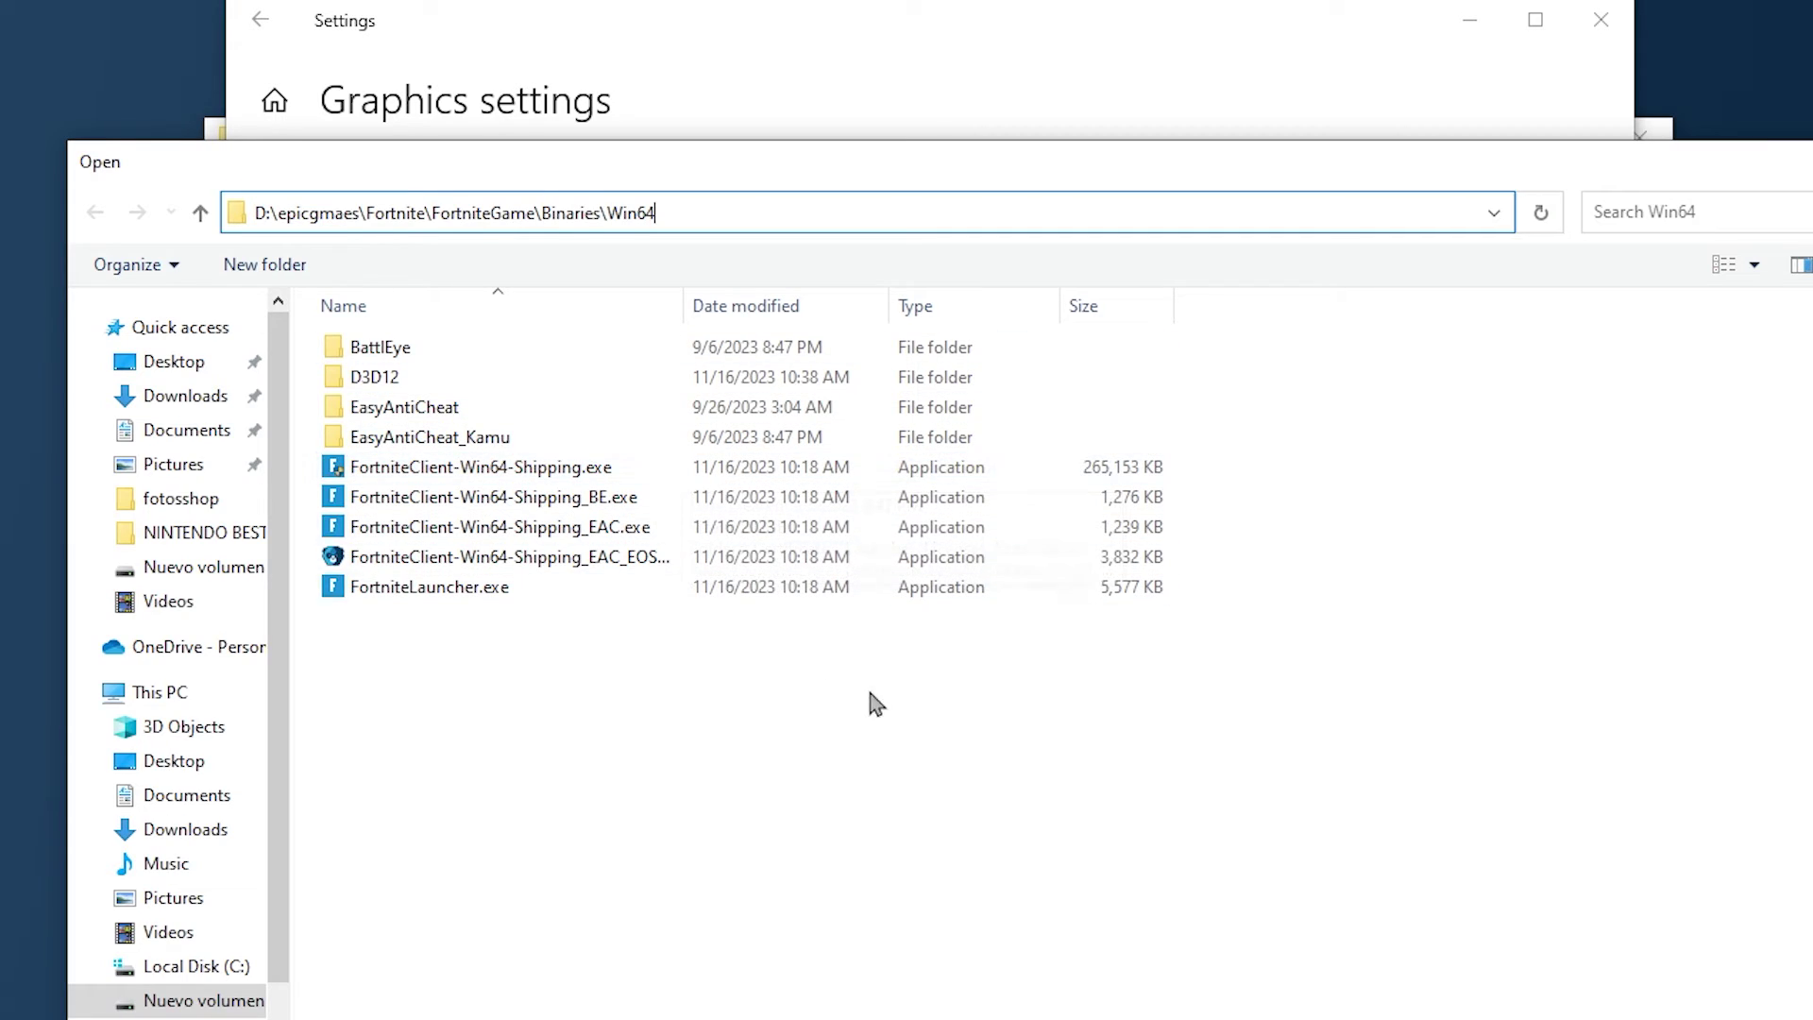
pyautogui.click(434, 471)
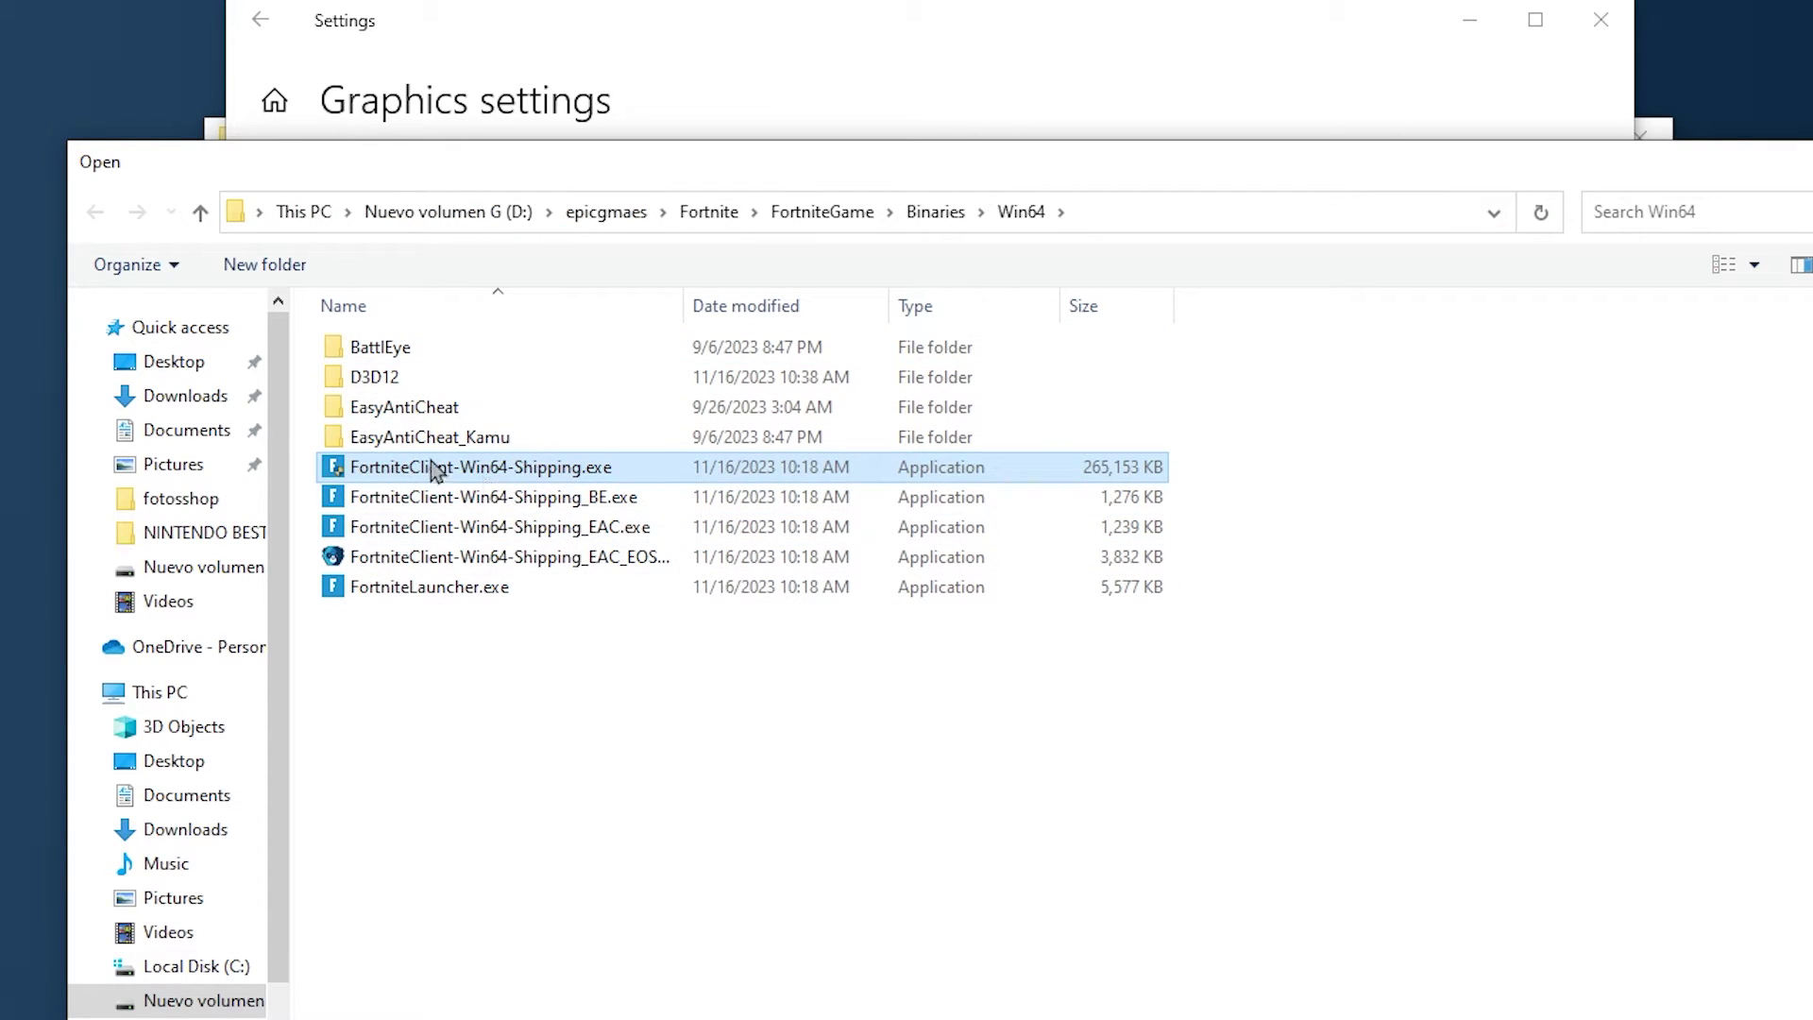
pyautogui.doubleClick(524, 473)
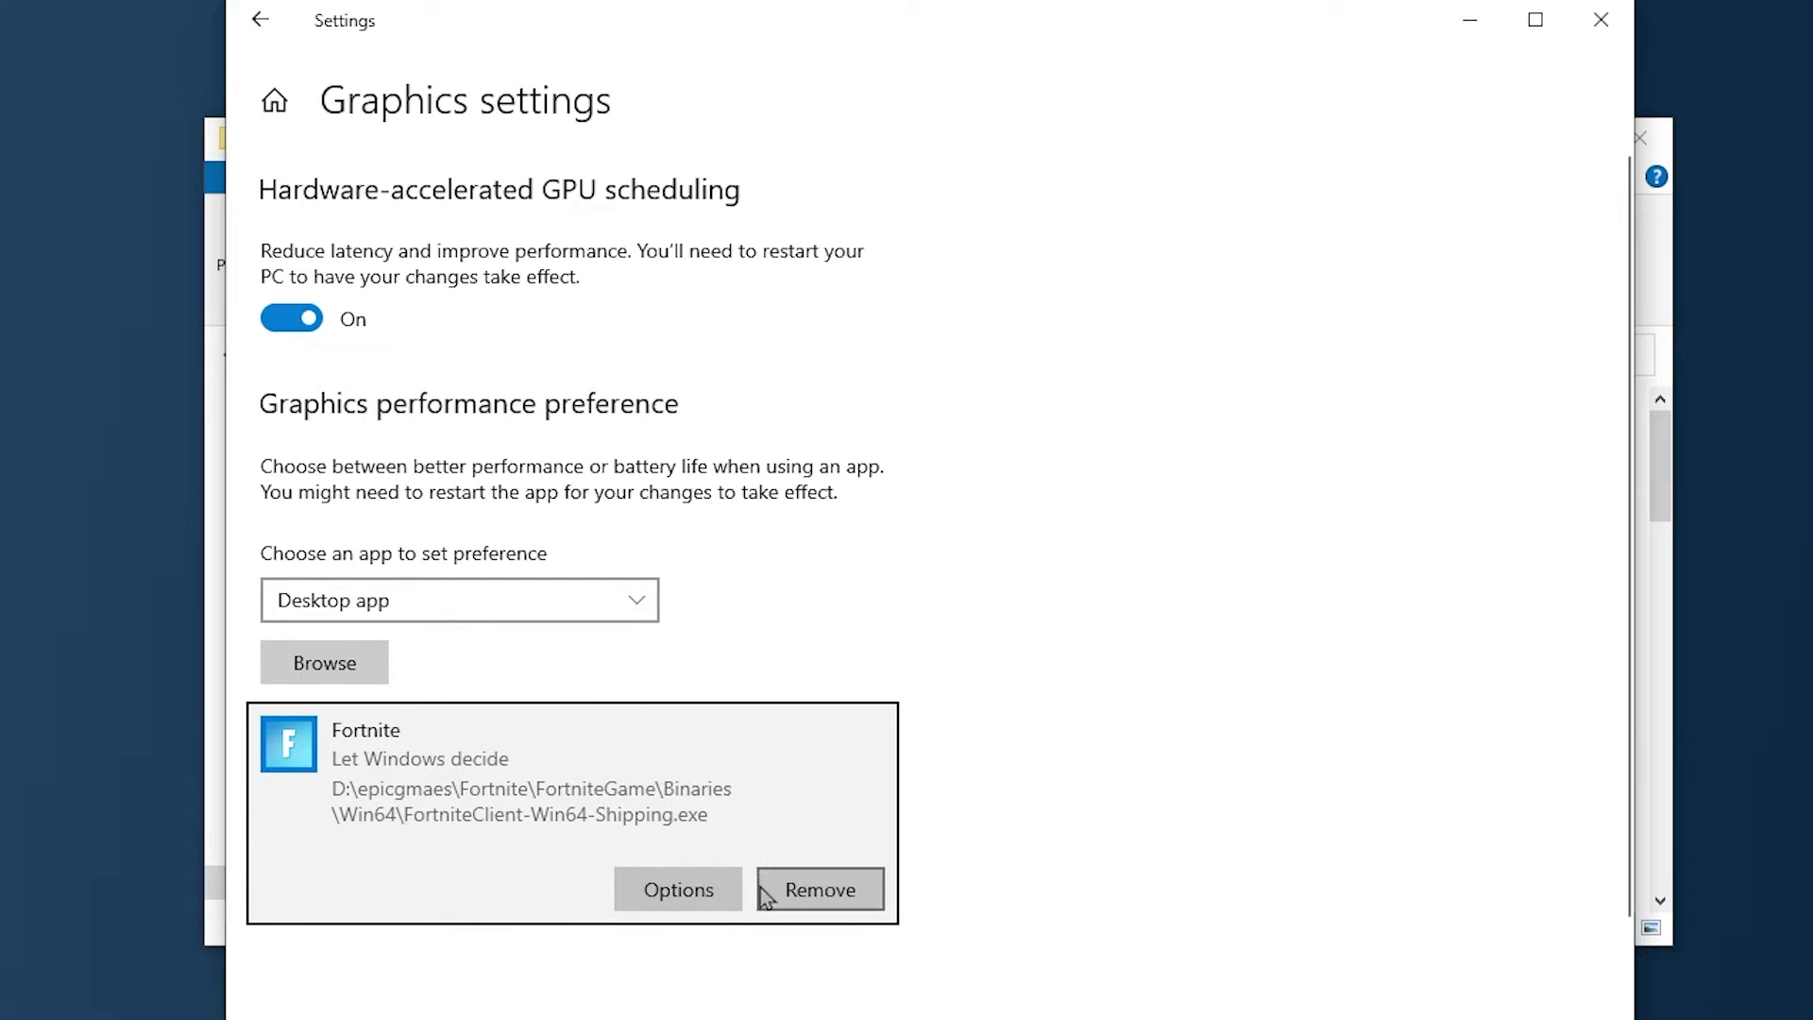
# - Set Fortnite's graphics preference to High performance, save it, and return to Settings home
pyautogui.click(718, 887)
pyautogui.click(679, 584)
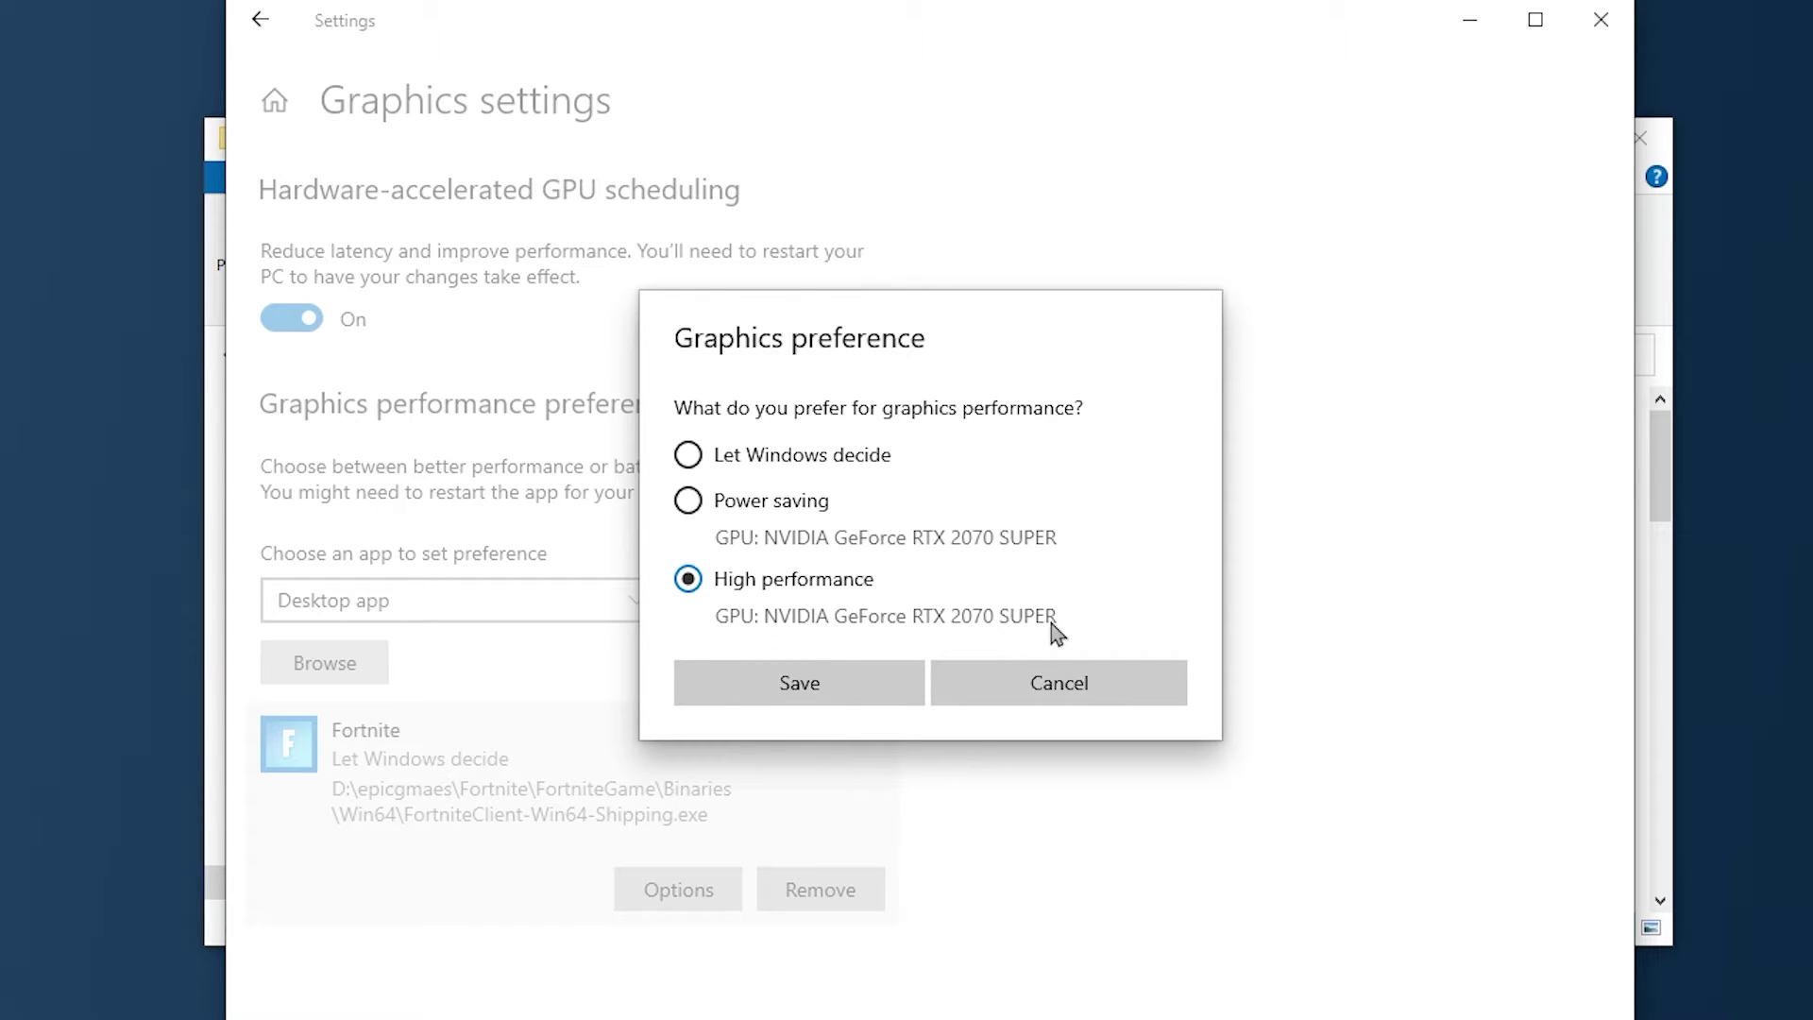
pyautogui.click(776, 697)
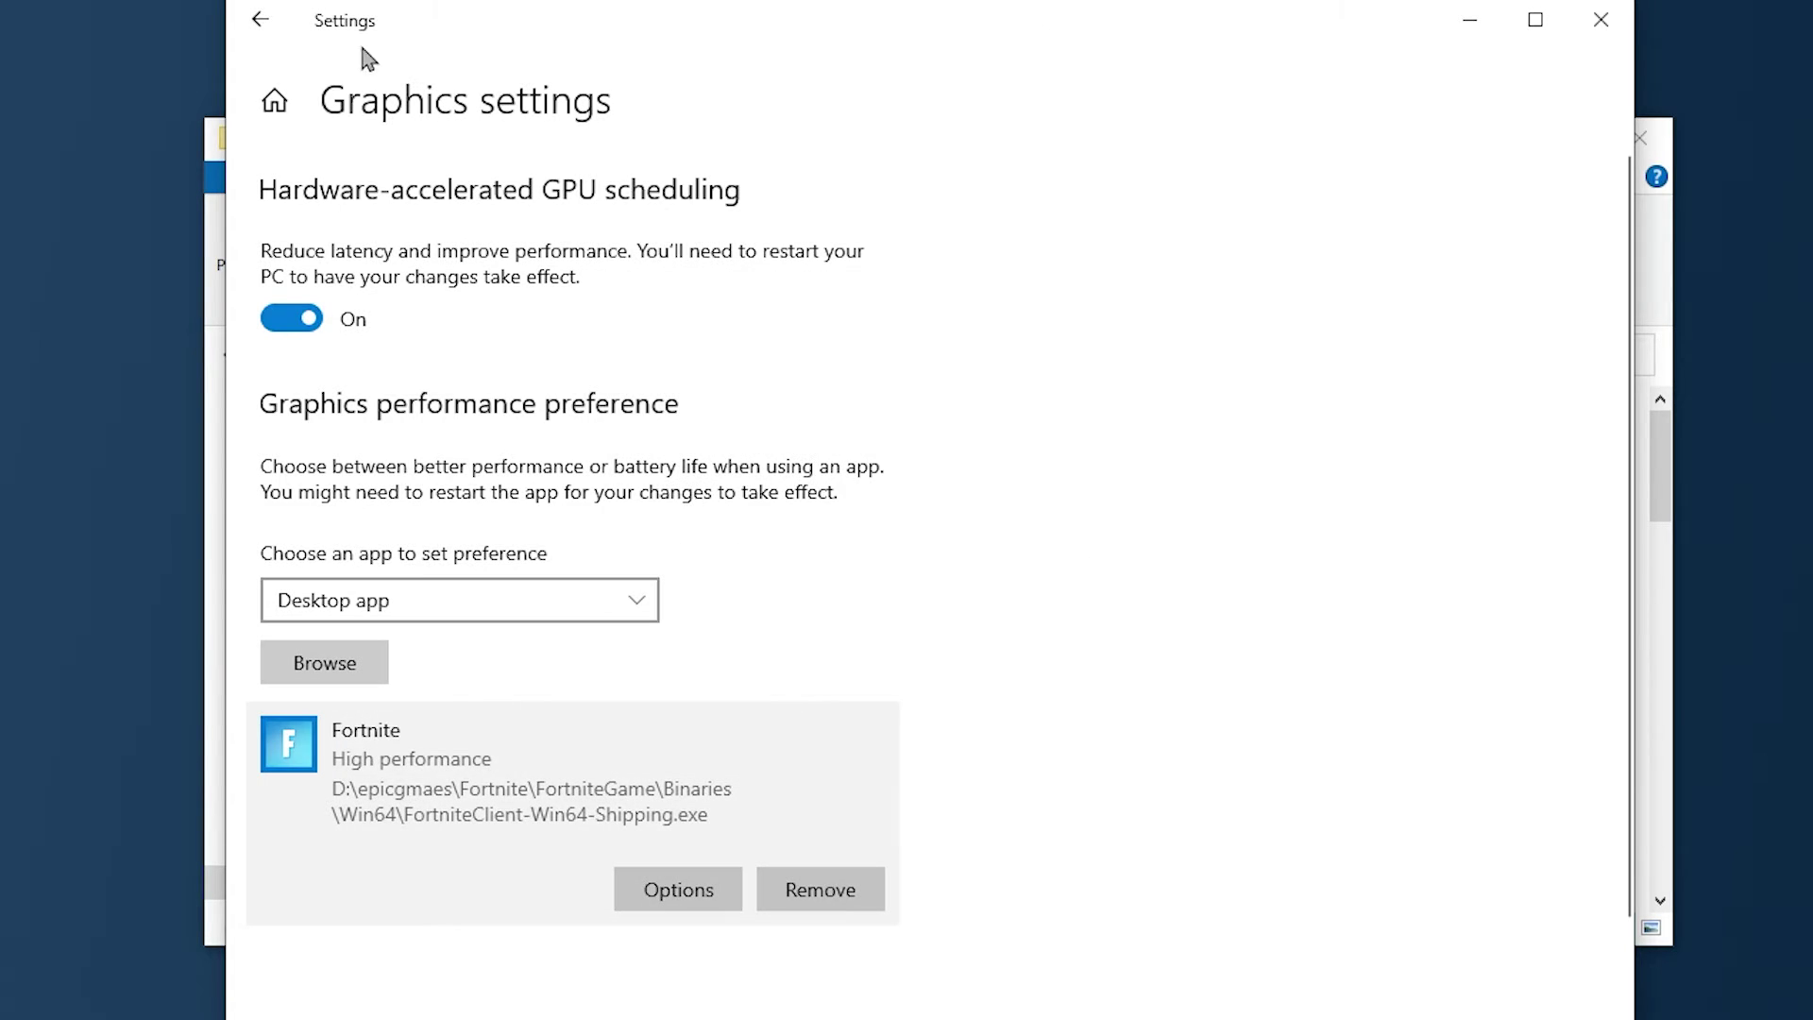
pyautogui.click(260, 20)
pyautogui.click(304, 113)
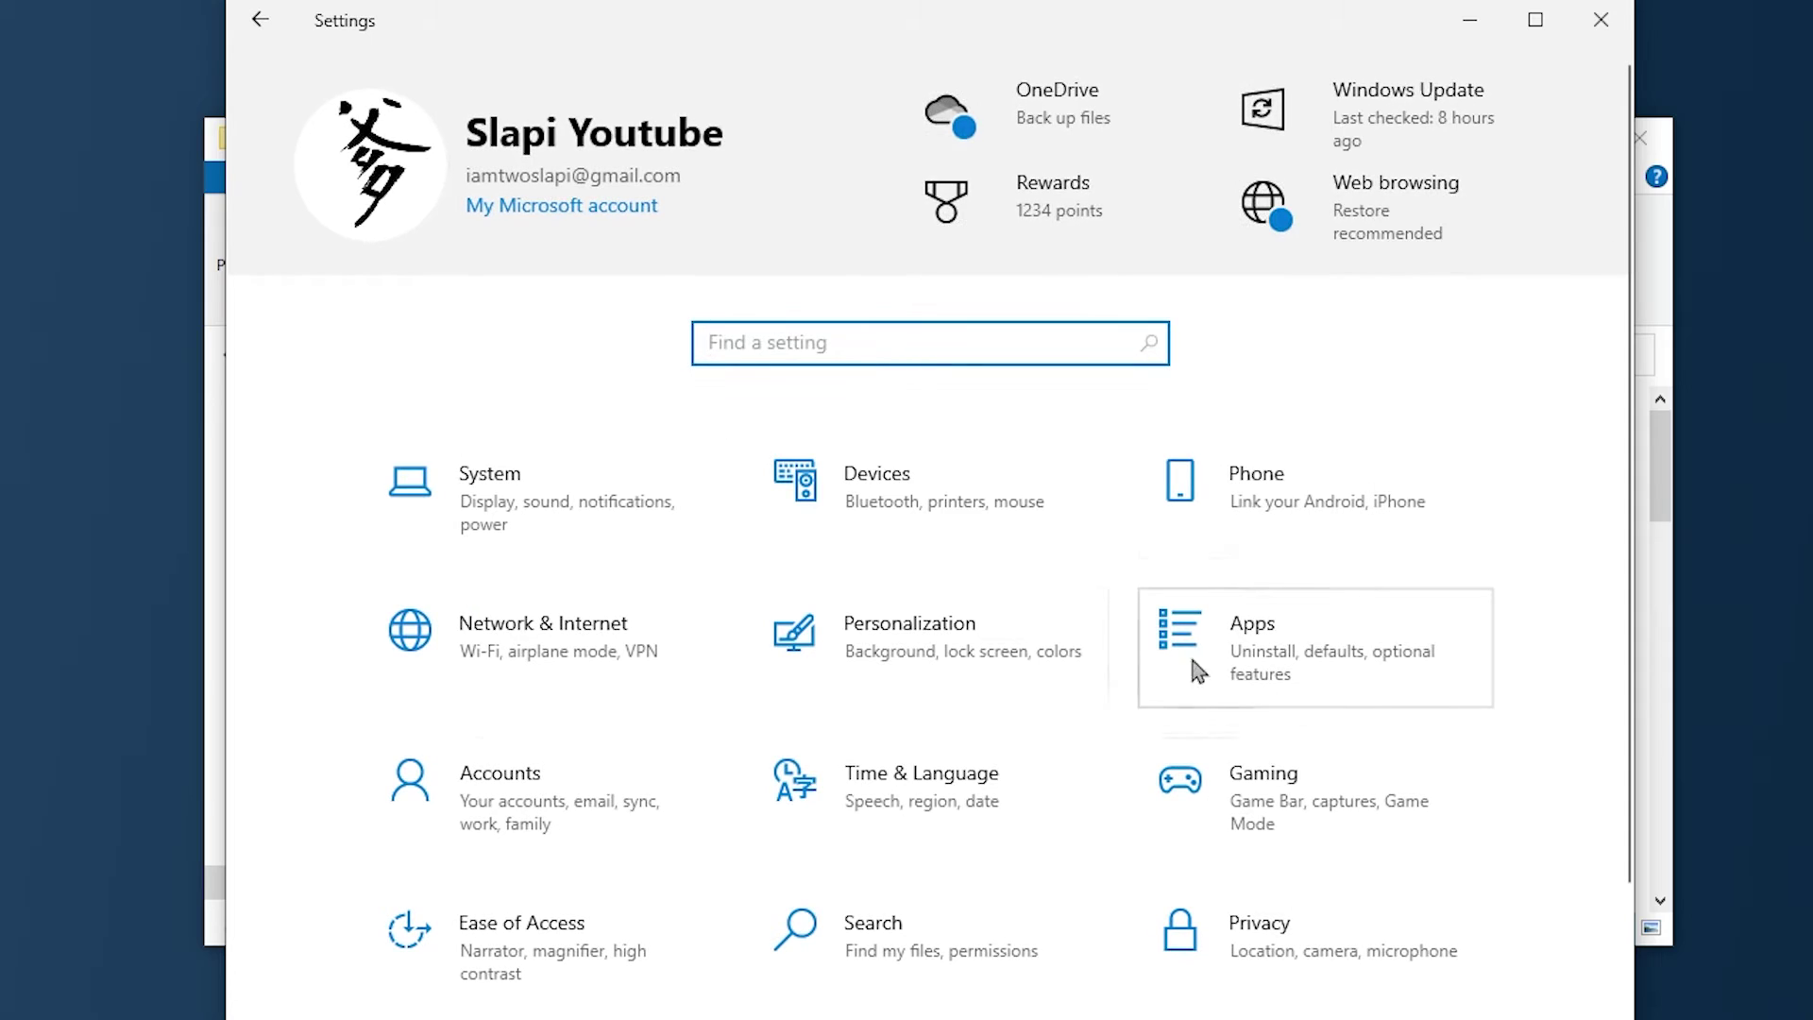
# - In Apps > Startup, turn off CCXProcess, Google Chrome, Microsoft Edge and OneDrive
pyautogui.click(1294, 677)
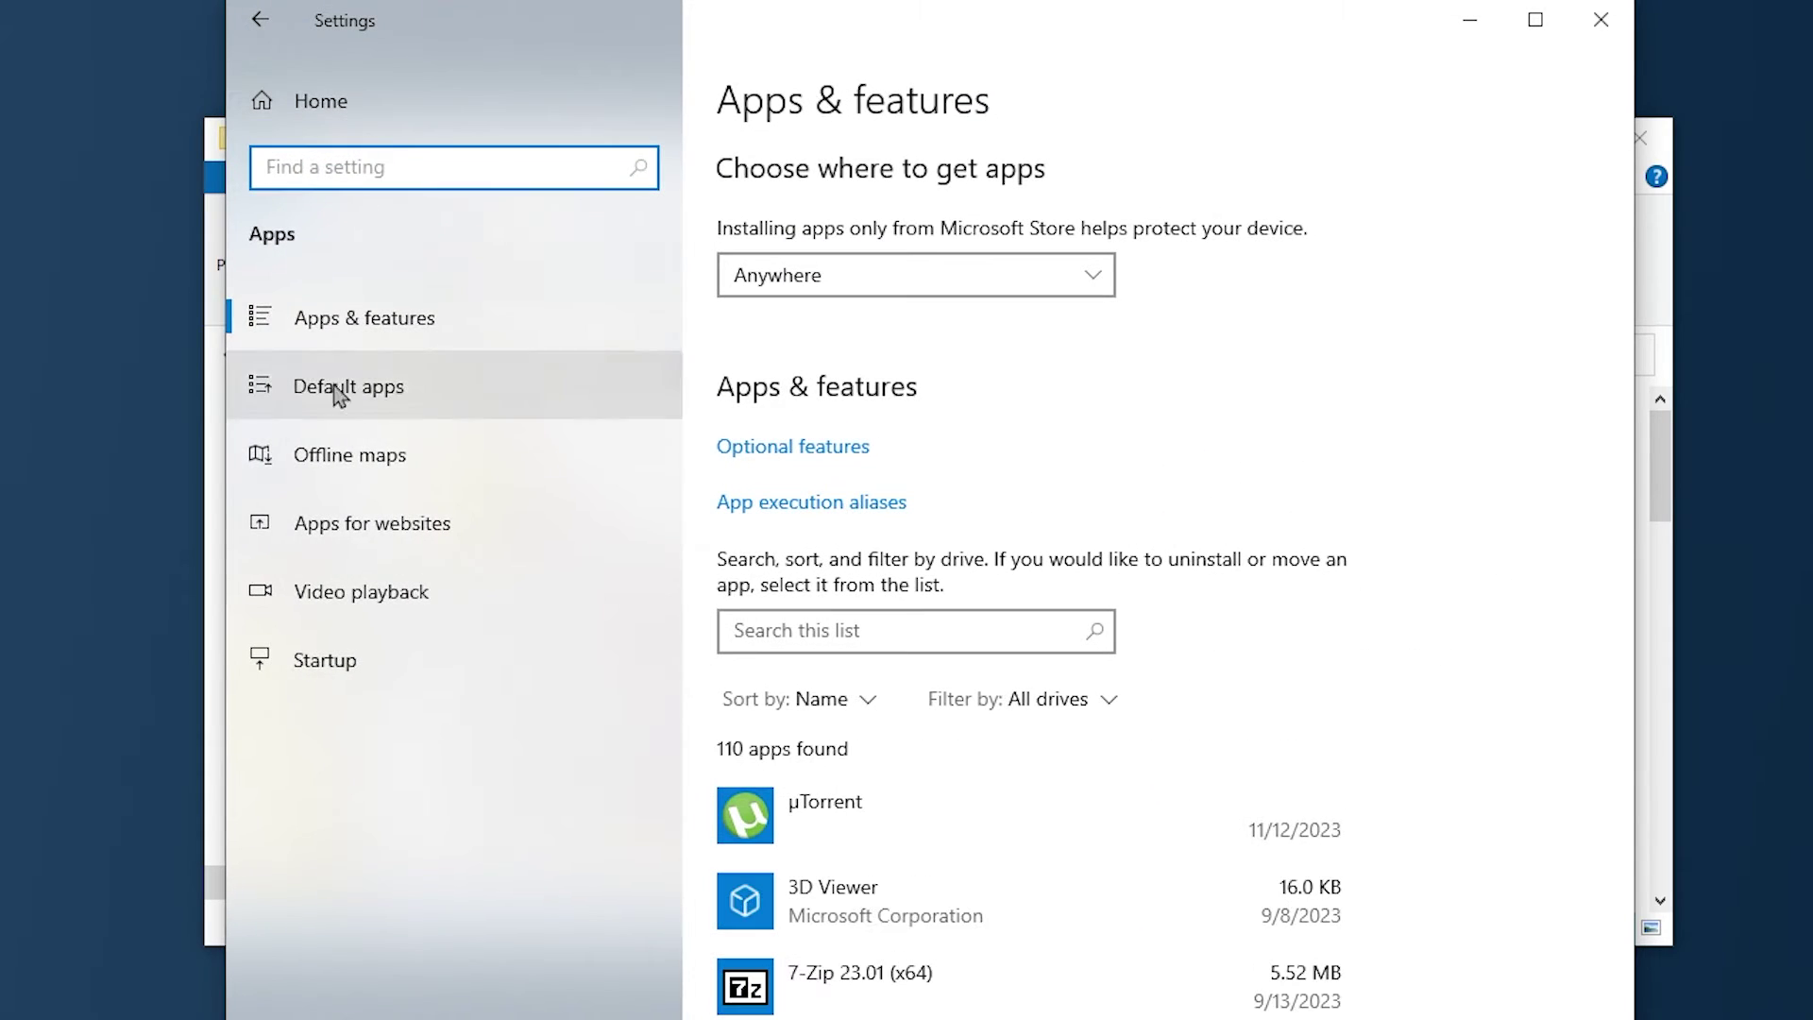
pyautogui.click(437, 678)
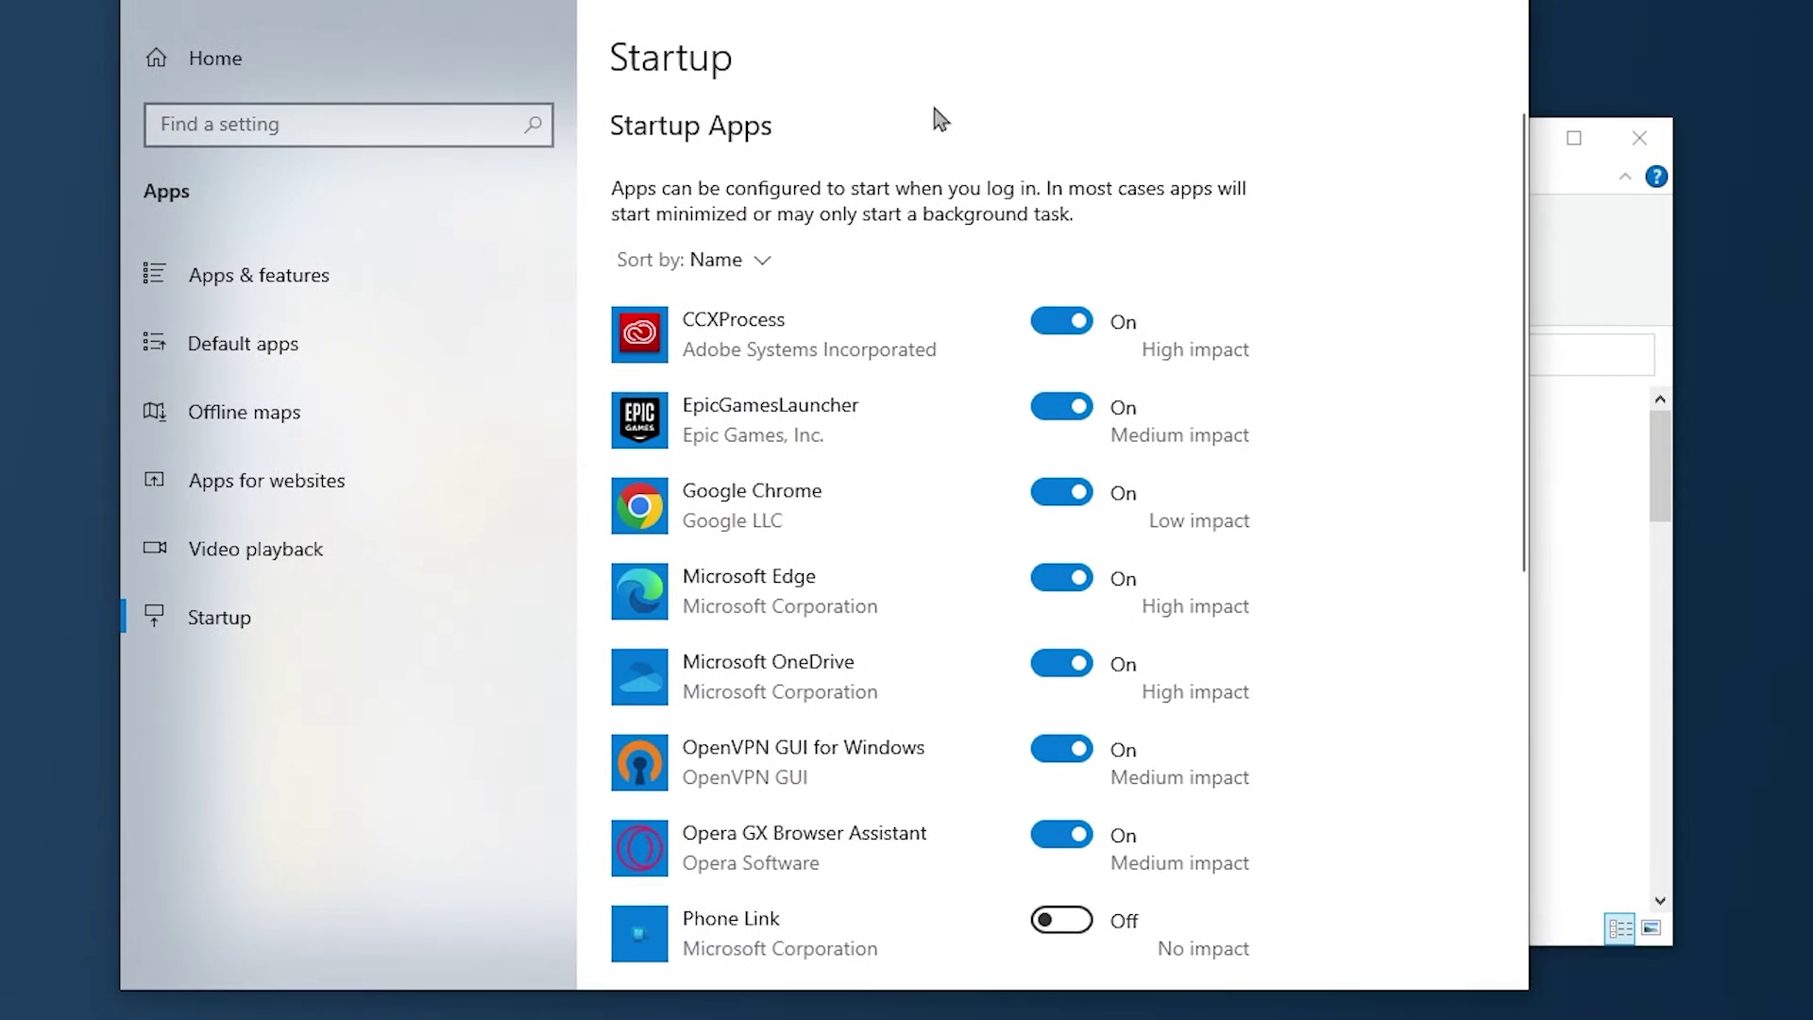
pyautogui.scroll(-8, 1183, 623)
pyautogui.scroll(8, 1199, 806)
pyautogui.scroll(-3, 1274, 518)
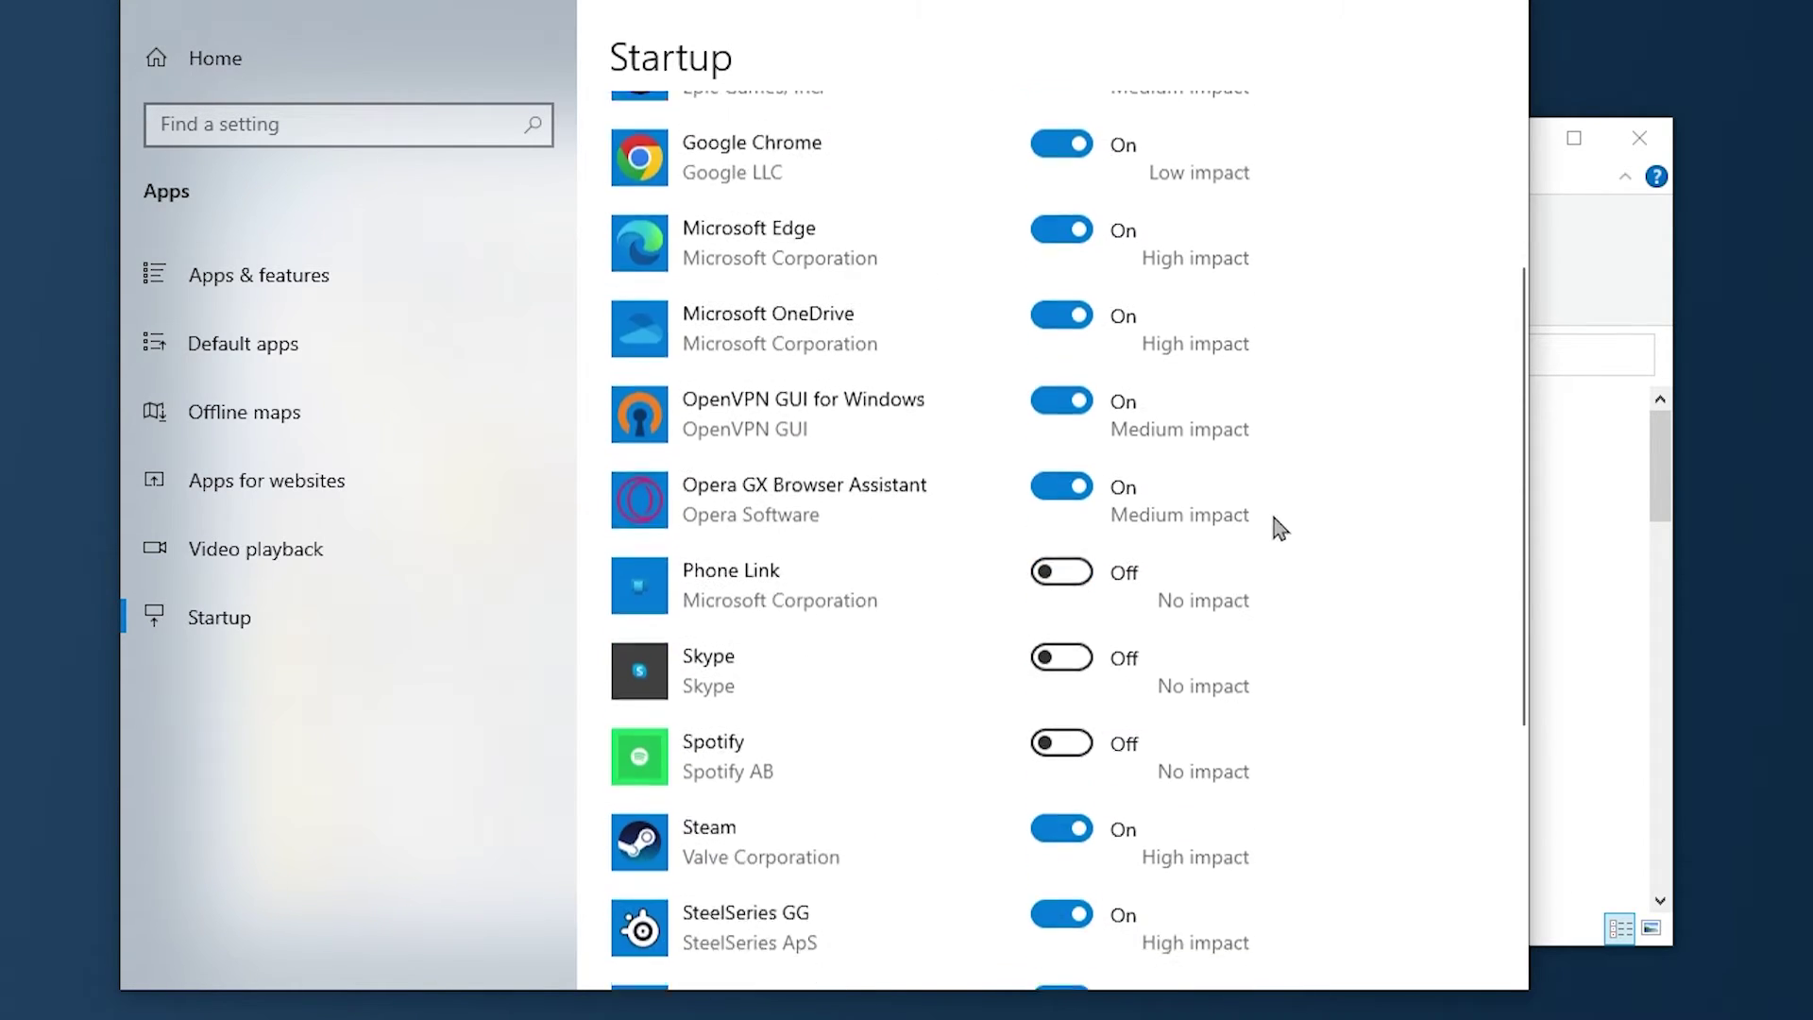
pyautogui.scroll(3, 1153, 768)
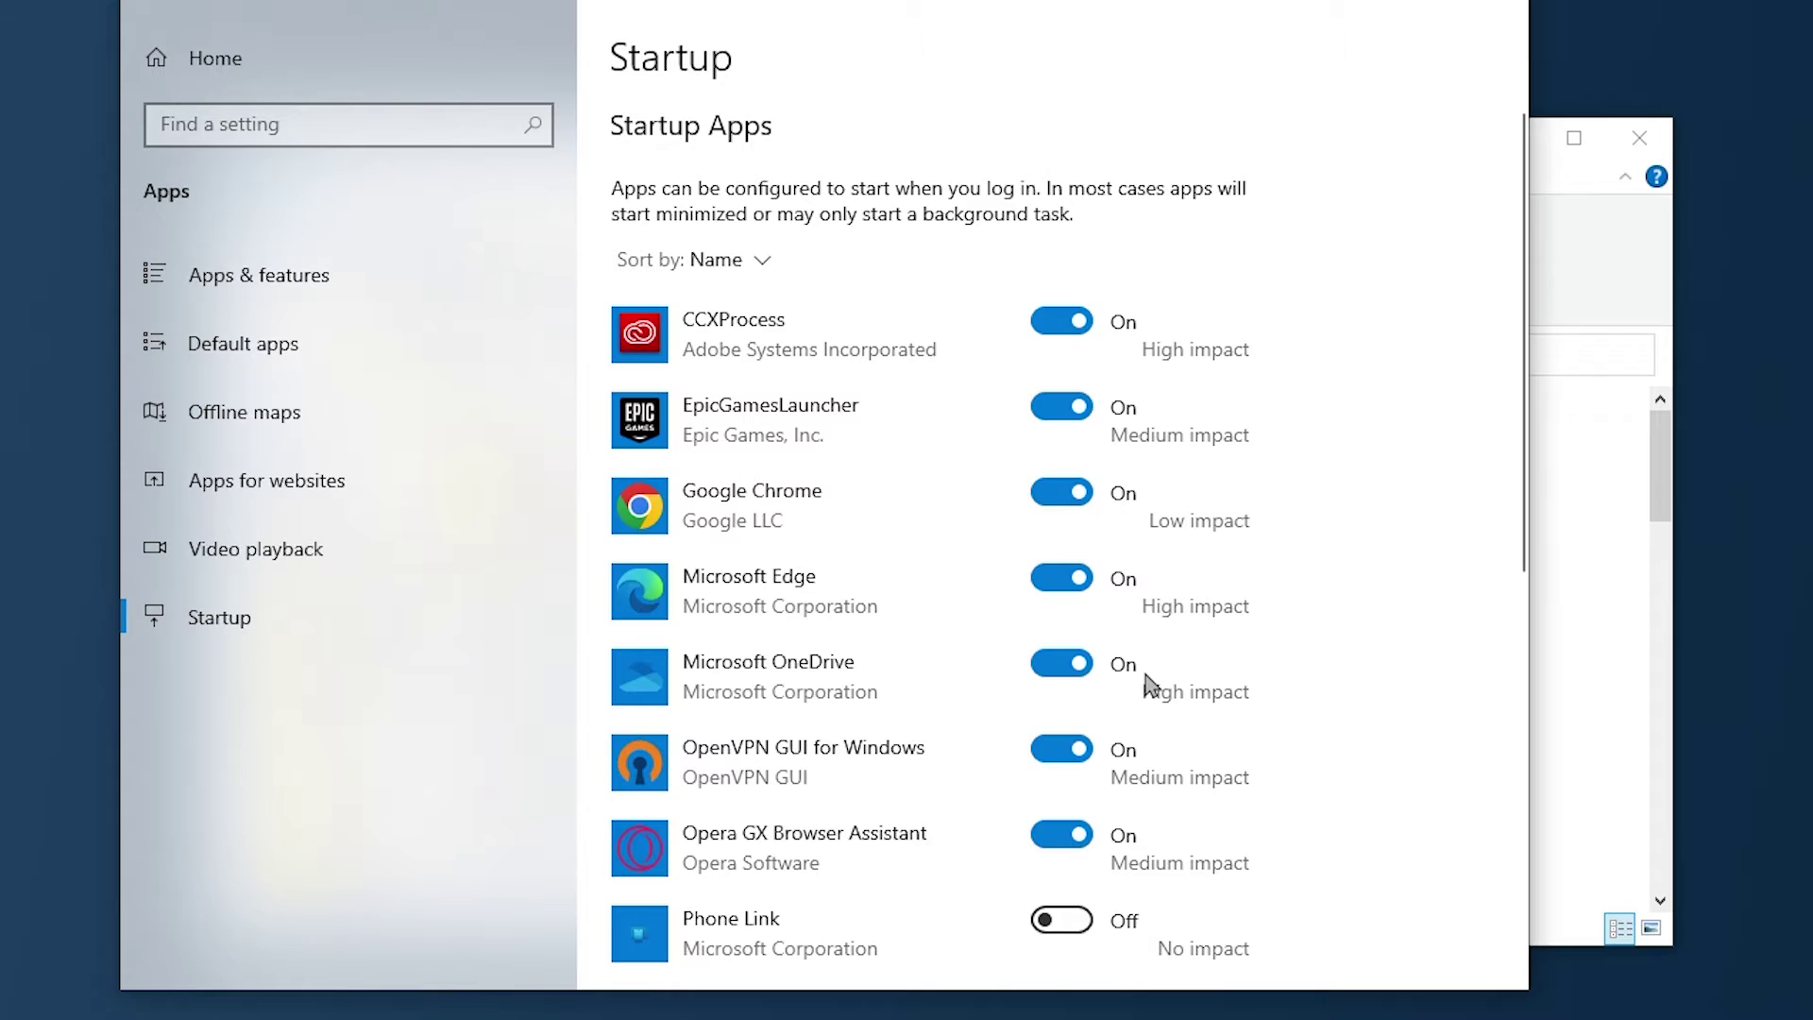
pyautogui.click(1069, 338)
pyautogui.click(1051, 506)
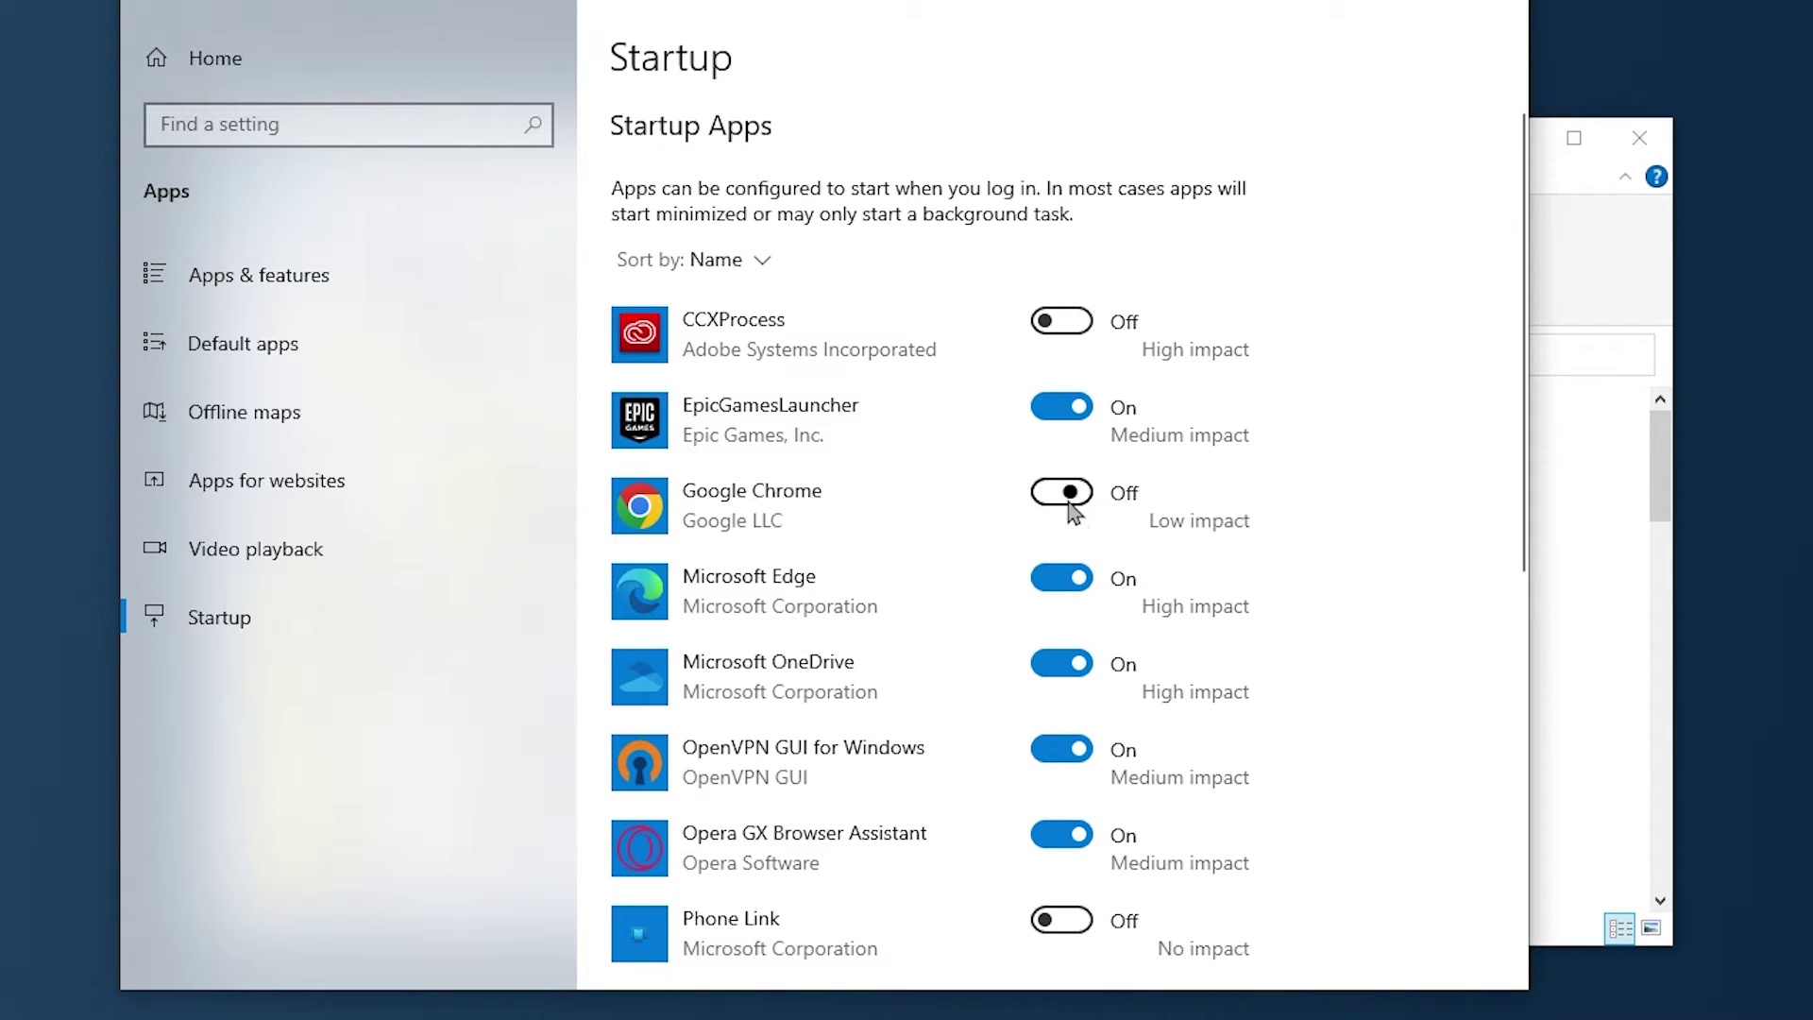
pyautogui.click(1080, 586)
pyautogui.click(1075, 676)
# - Also disable Opera GX Browser Assistant, SteelSeries GG and µTorrent at startup
pyautogui.scroll(-2, 1074, 676)
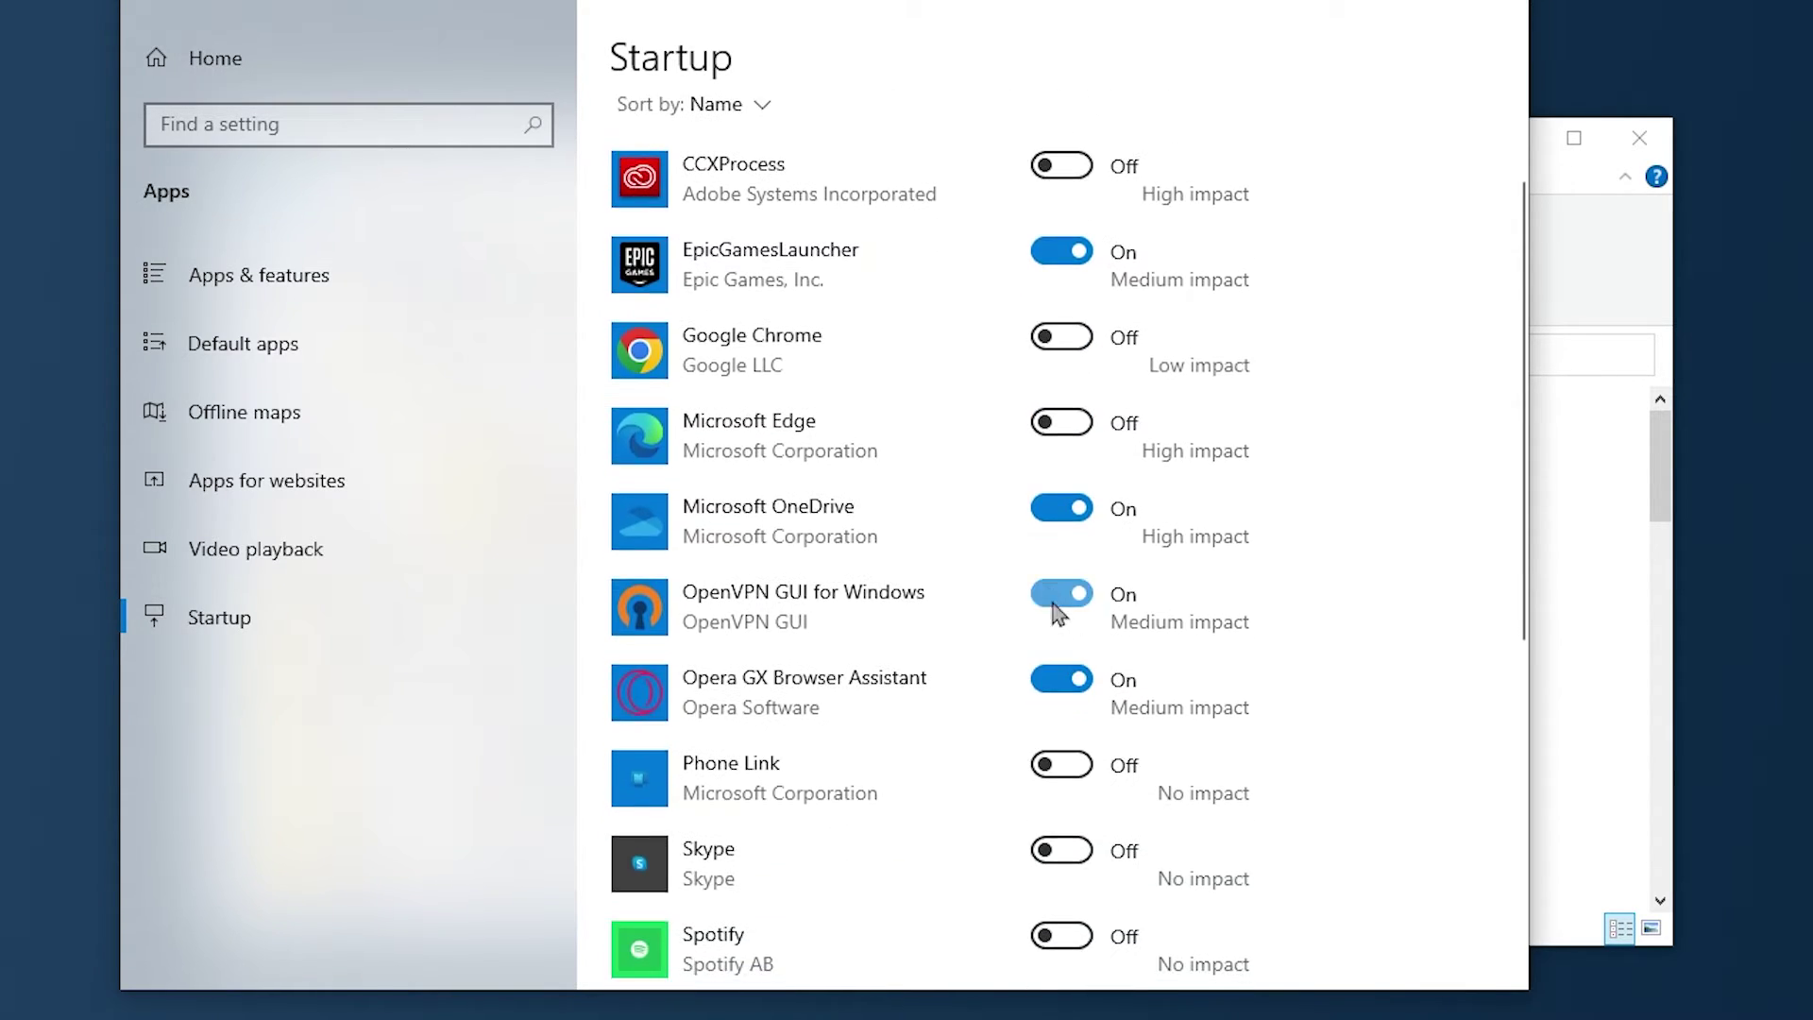
pyautogui.scroll(-4, 749, 659)
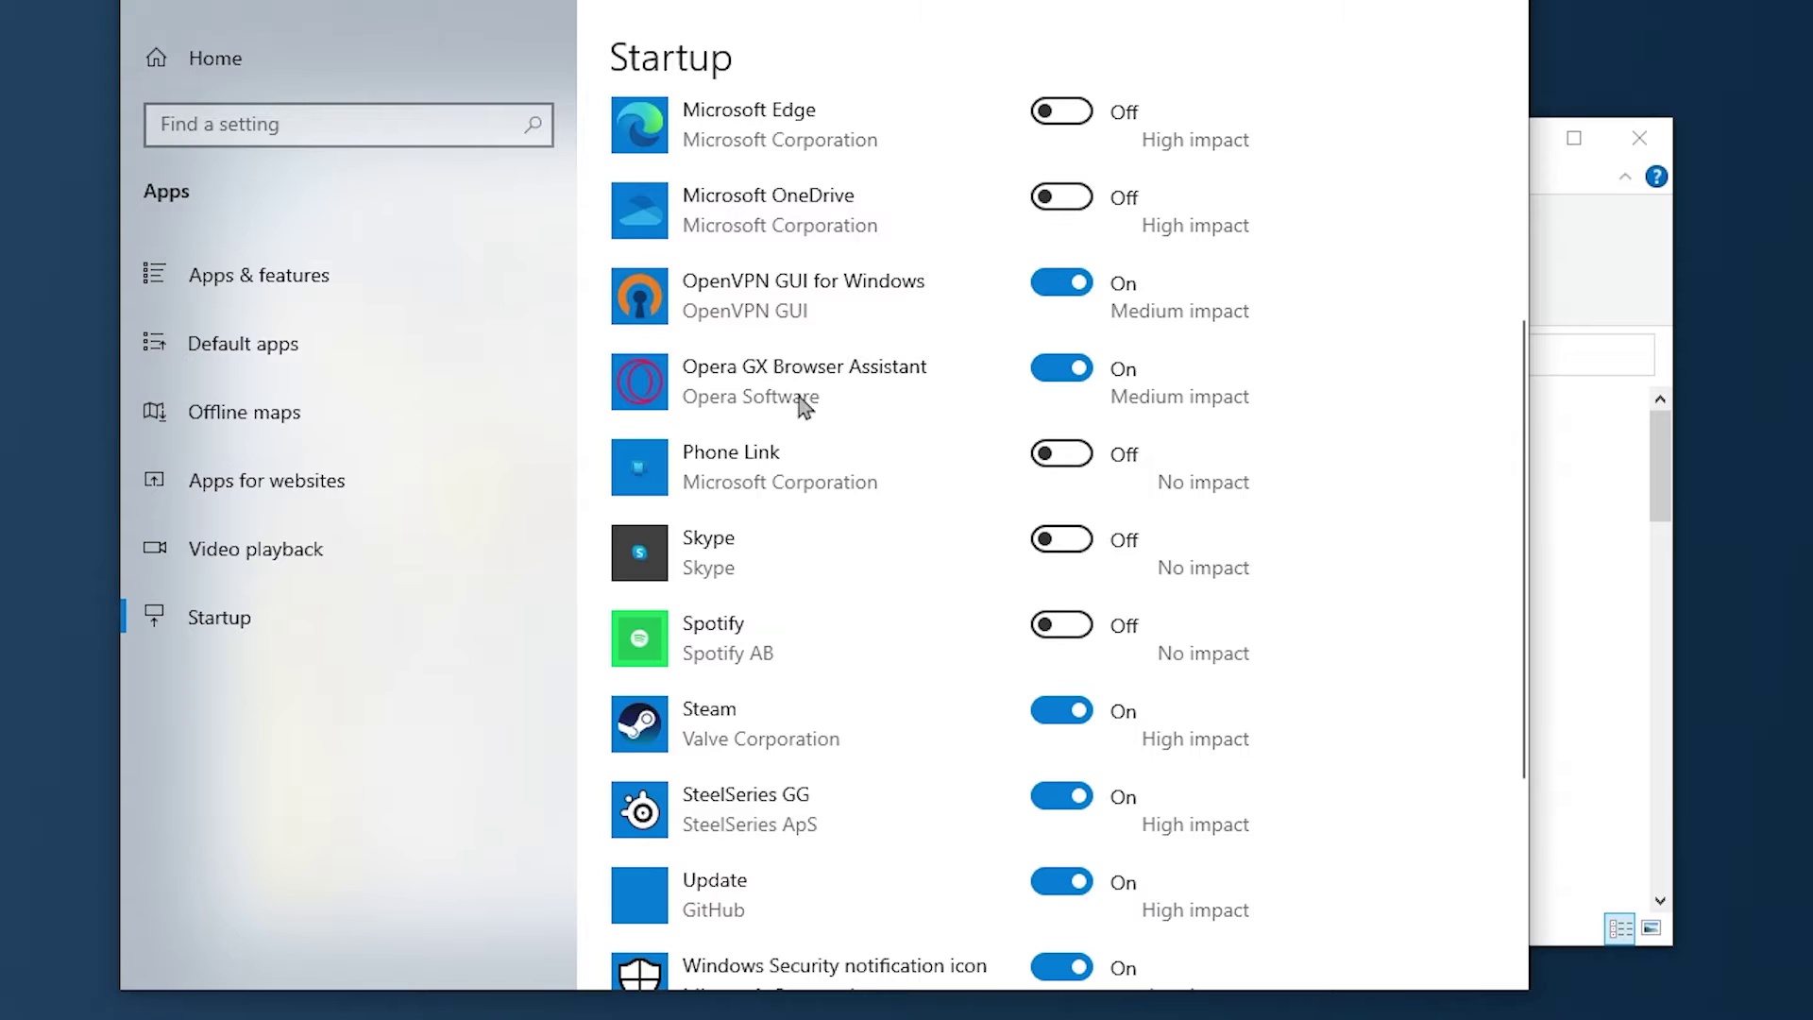
pyautogui.click(1072, 371)
pyautogui.scroll(-2, 1081, 434)
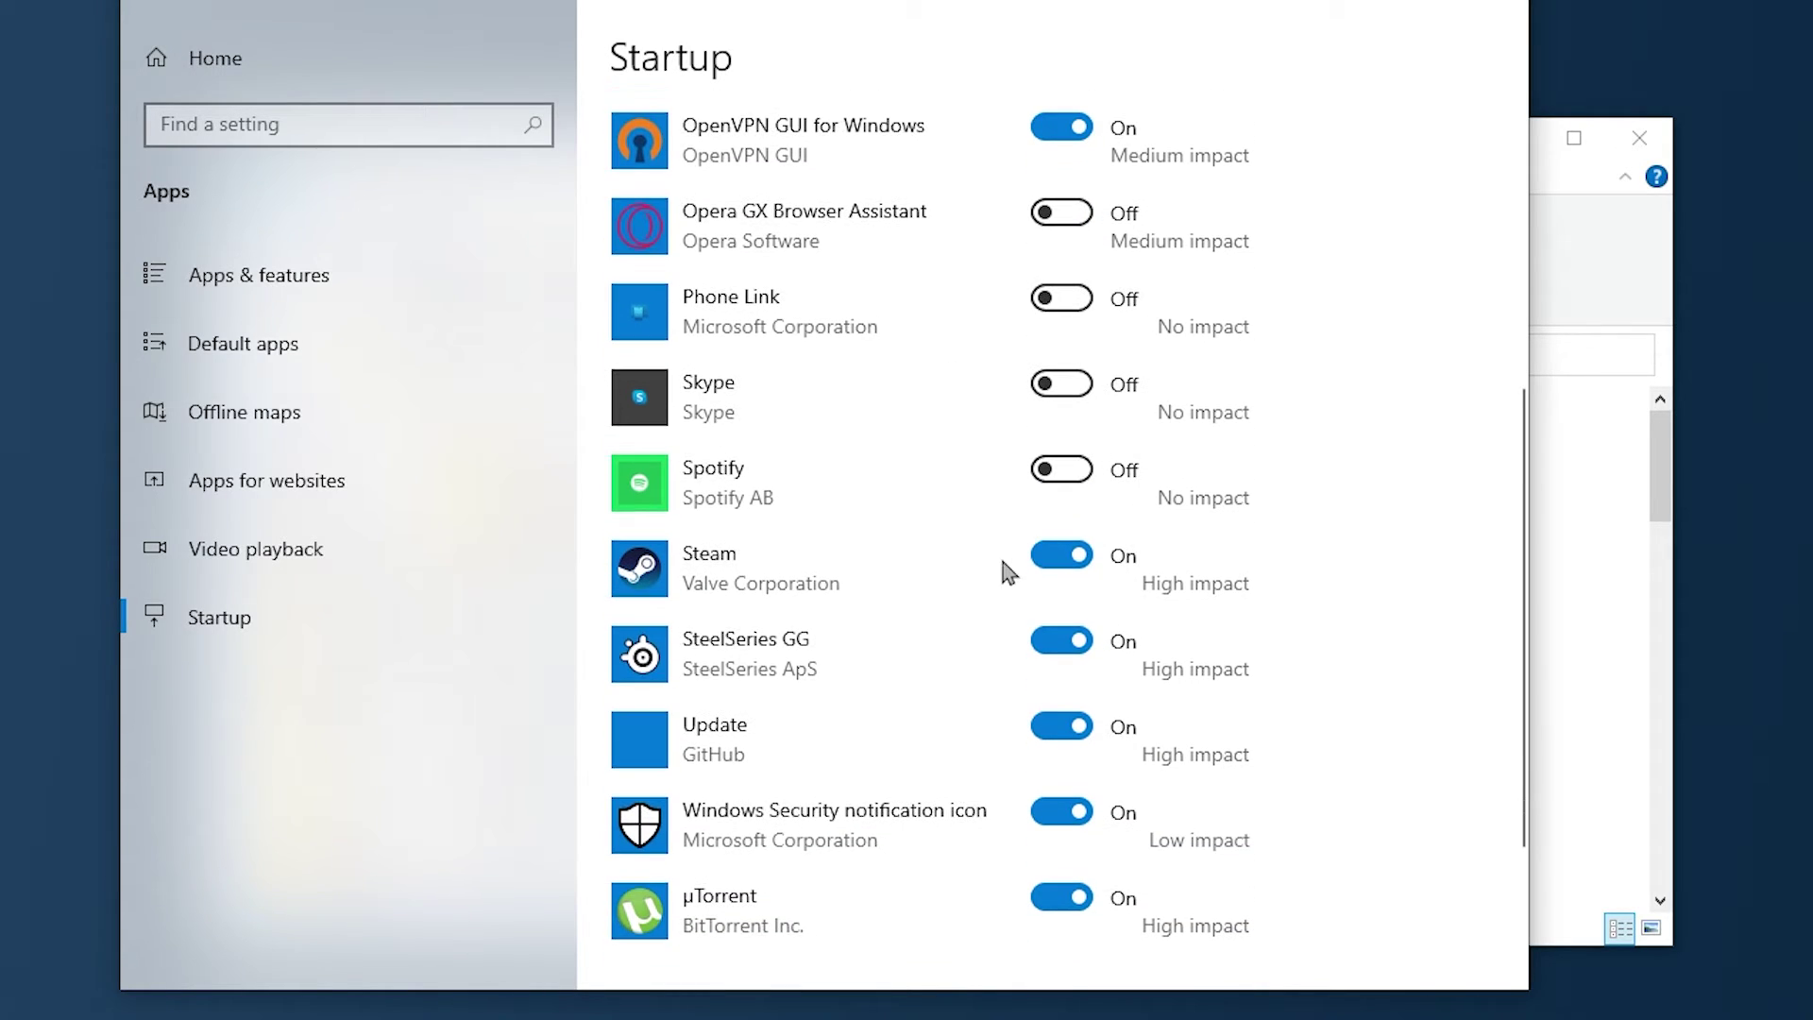
pyautogui.click(1057, 647)
pyautogui.click(1065, 899)
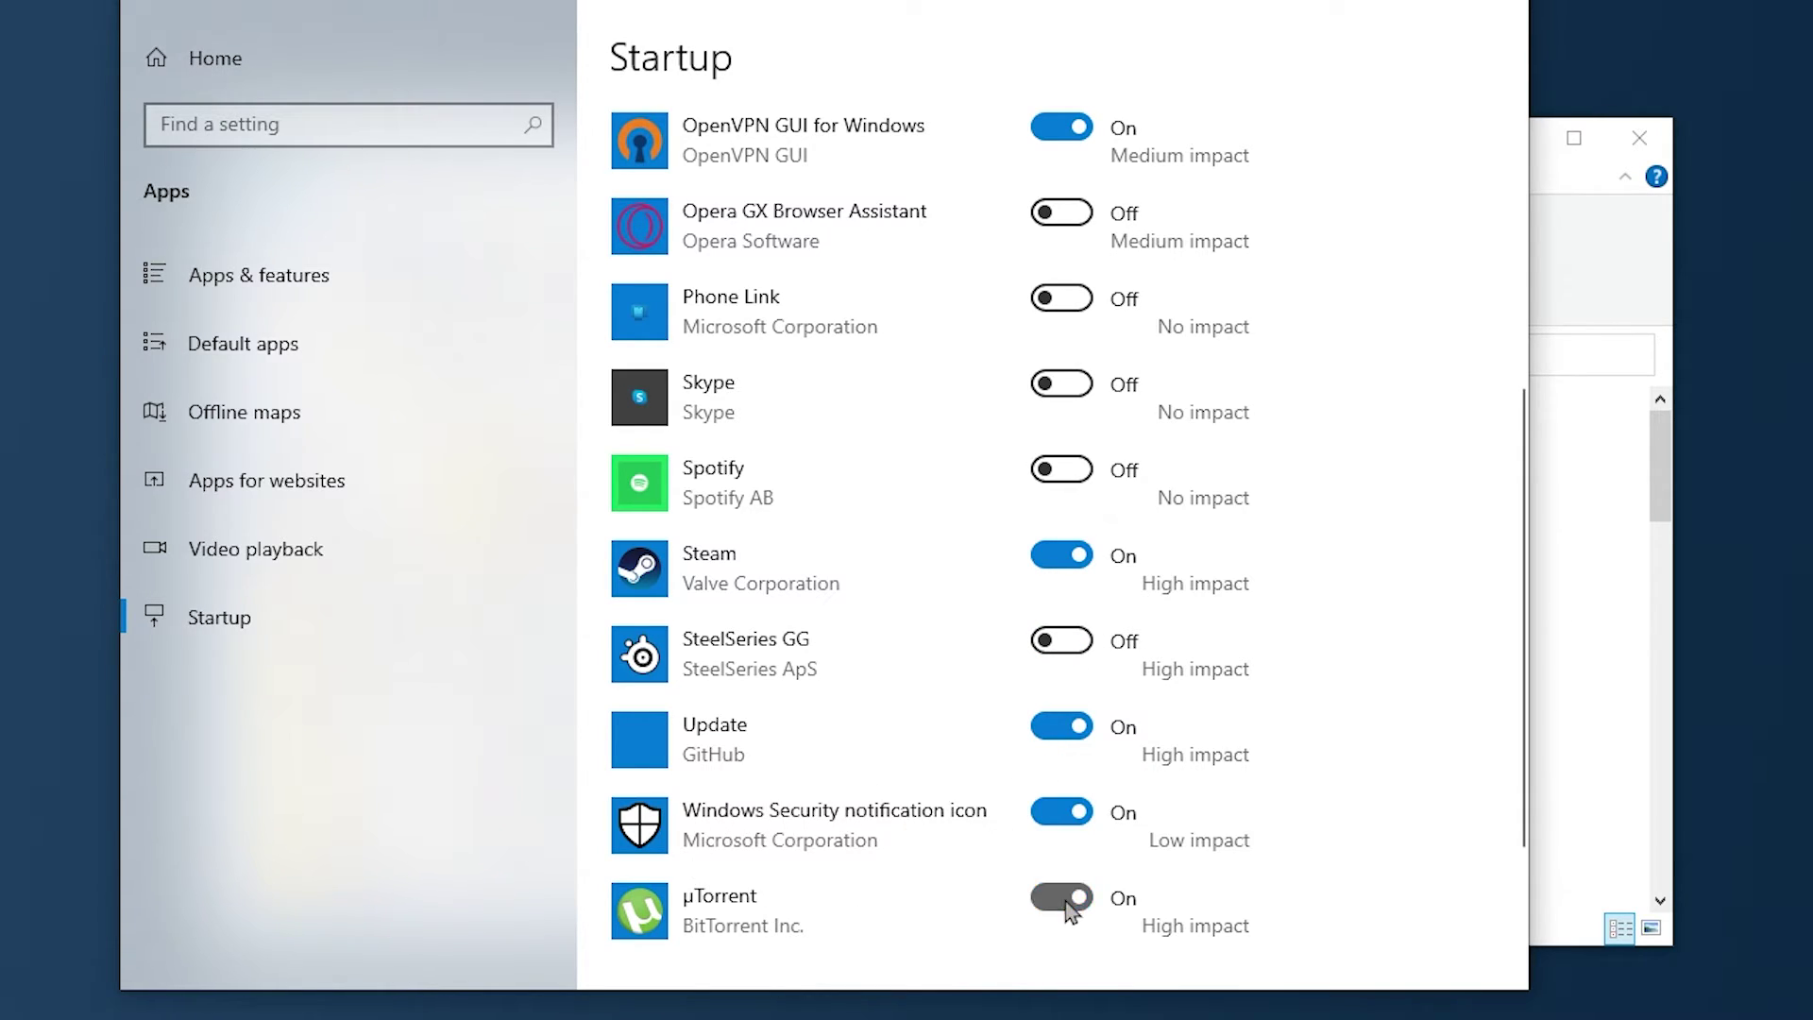
pyautogui.moveTo(1082, 31); pyautogui.dragTo(1186, 88)
pyautogui.scroll(6, 1223, 784)
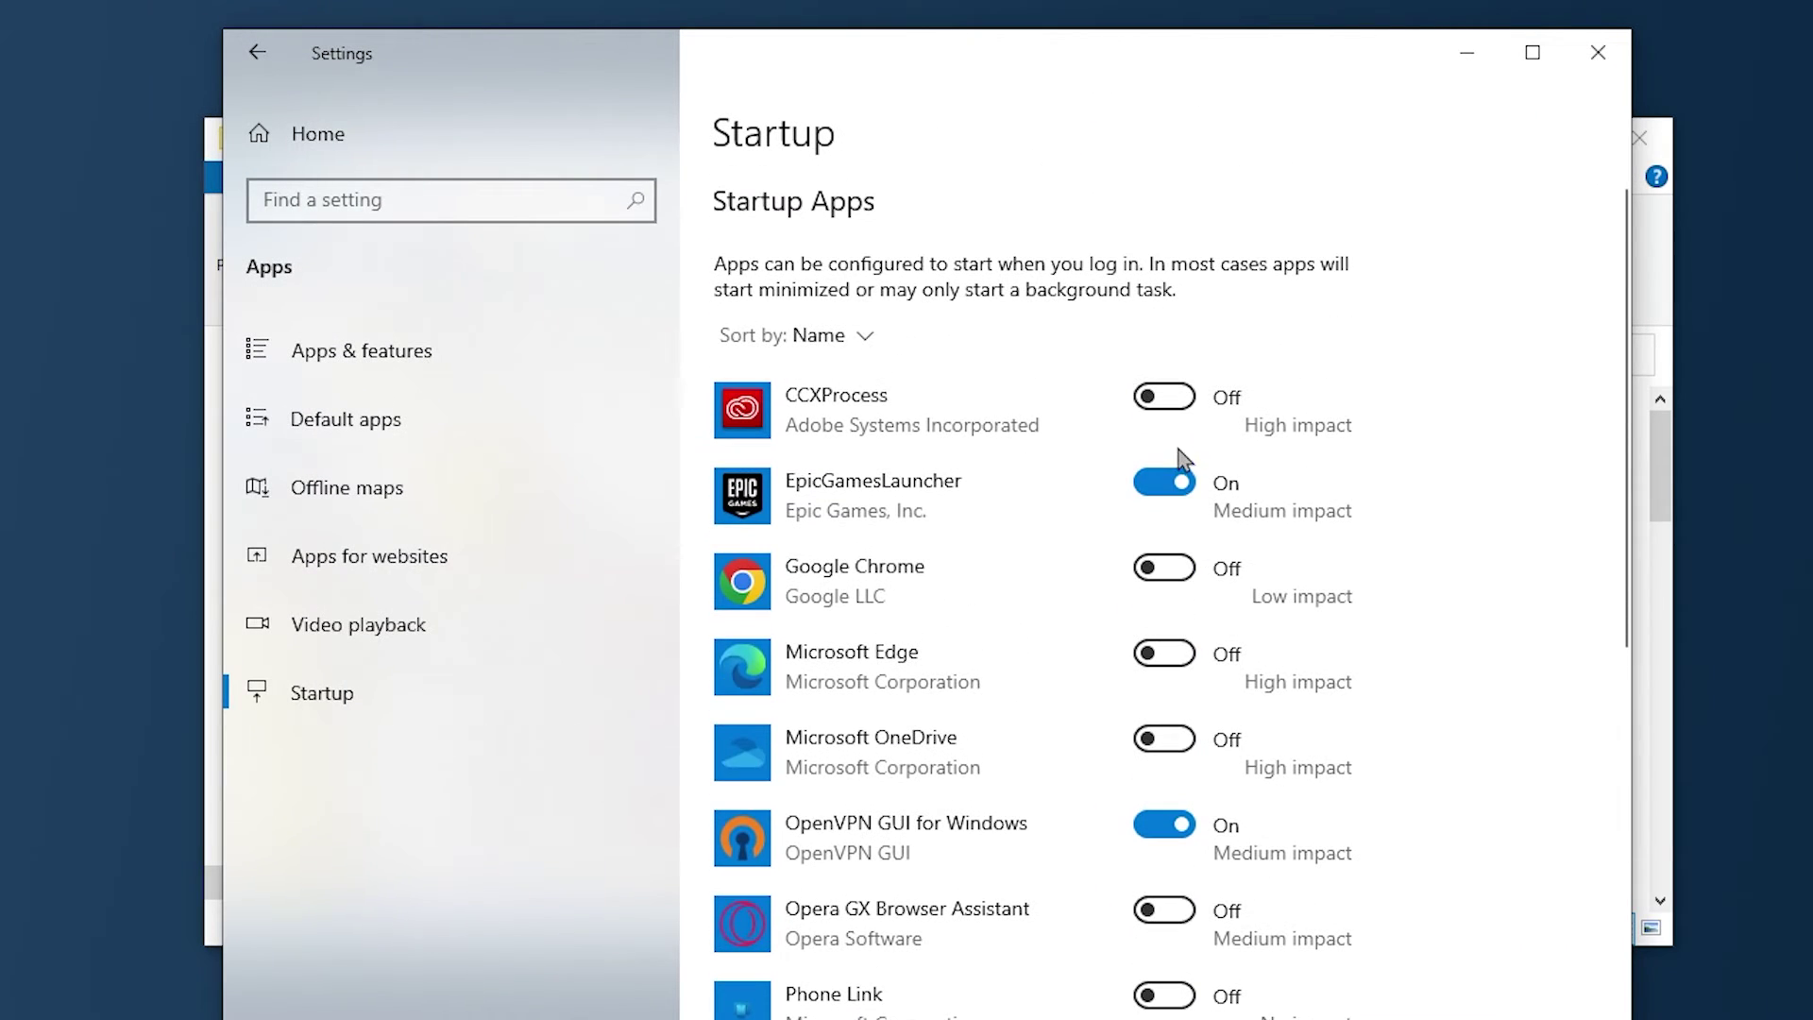
pyautogui.scroll(-9, 1148, 944)
pyautogui.scroll(9, 1148, 926)
# - From Settings home, search 'back' and open the Background apps page
pyautogui.click(301, 139)
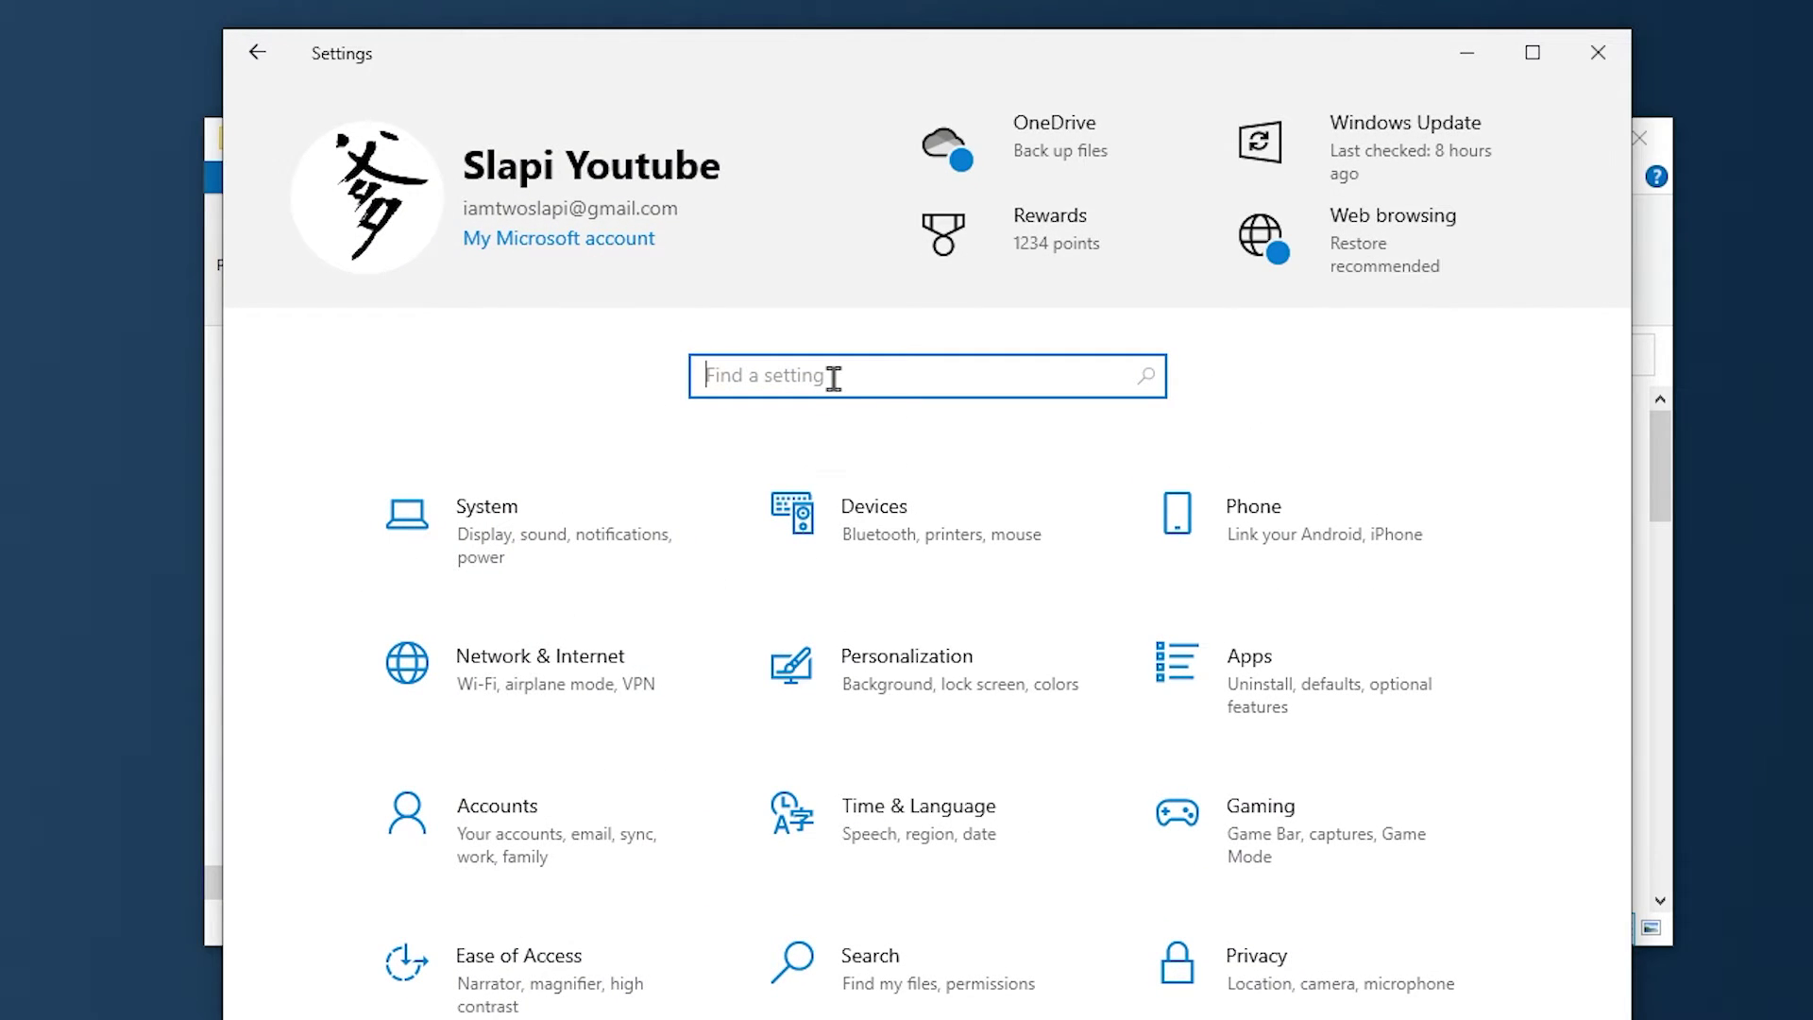
pyautogui.write('back')
pyautogui.click(864, 431)
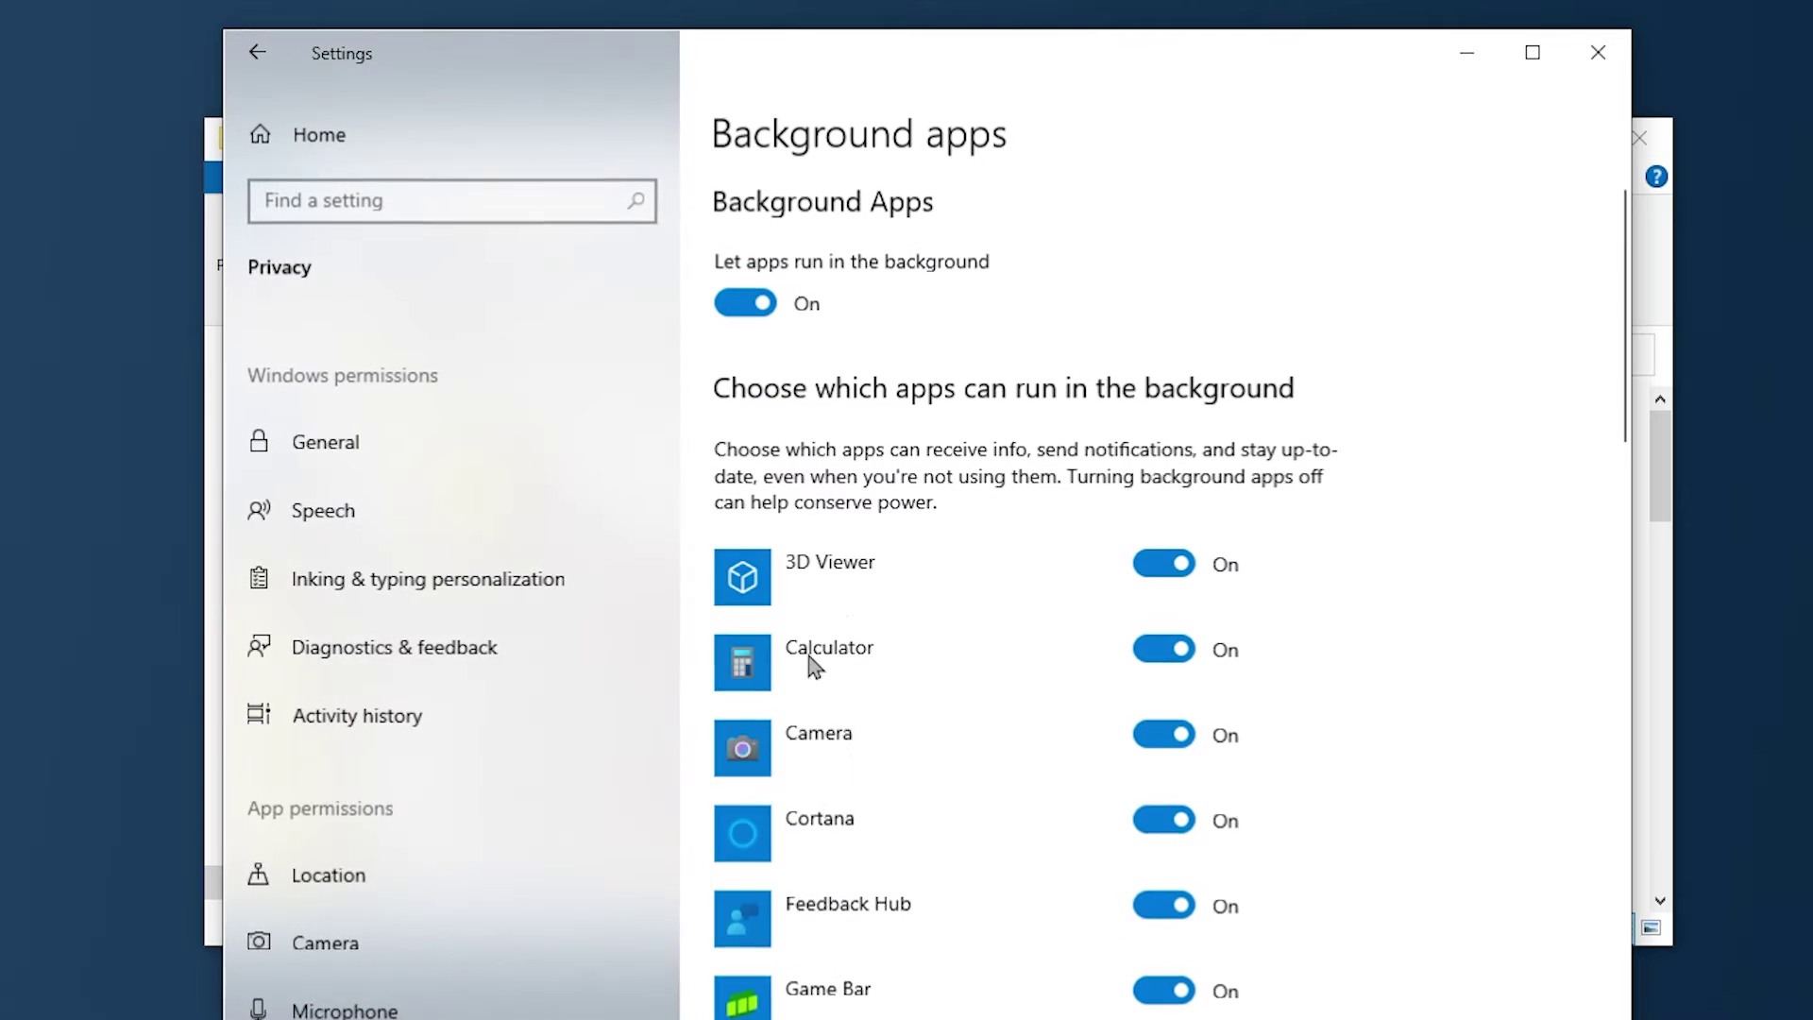
pyautogui.scroll(-8, 835, 684)
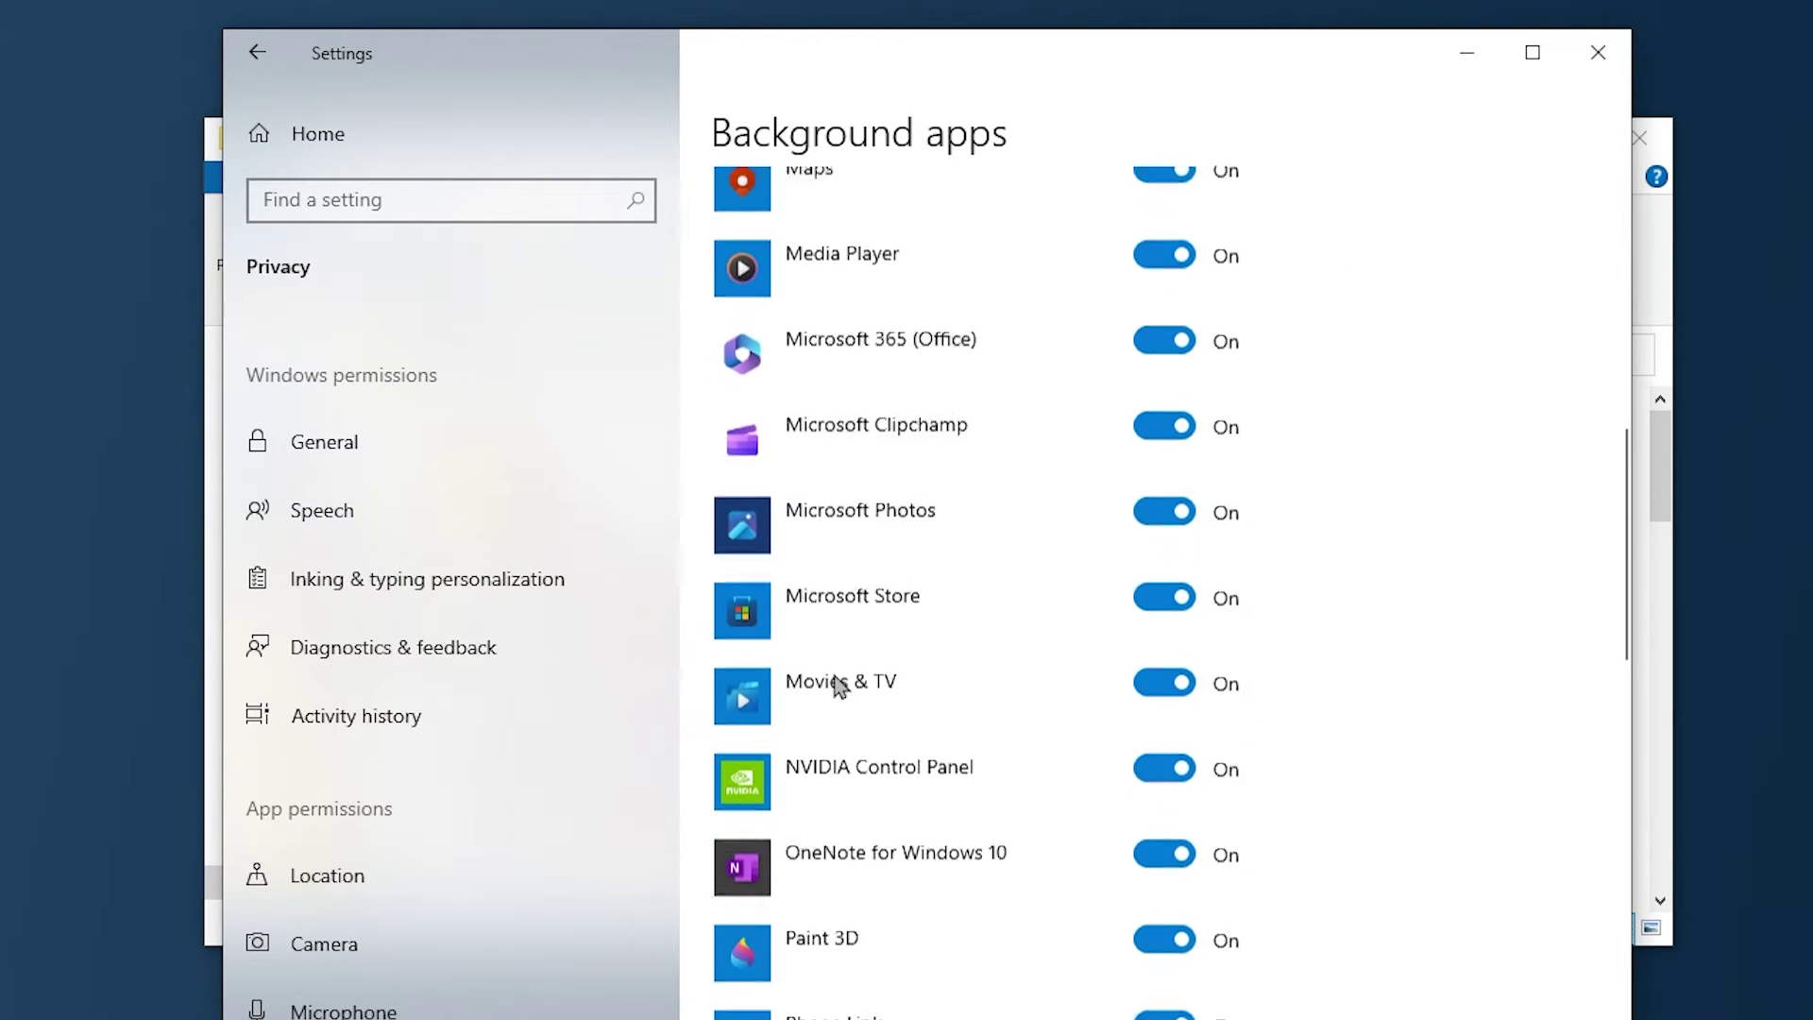
pyautogui.scroll(10, 835, 680)
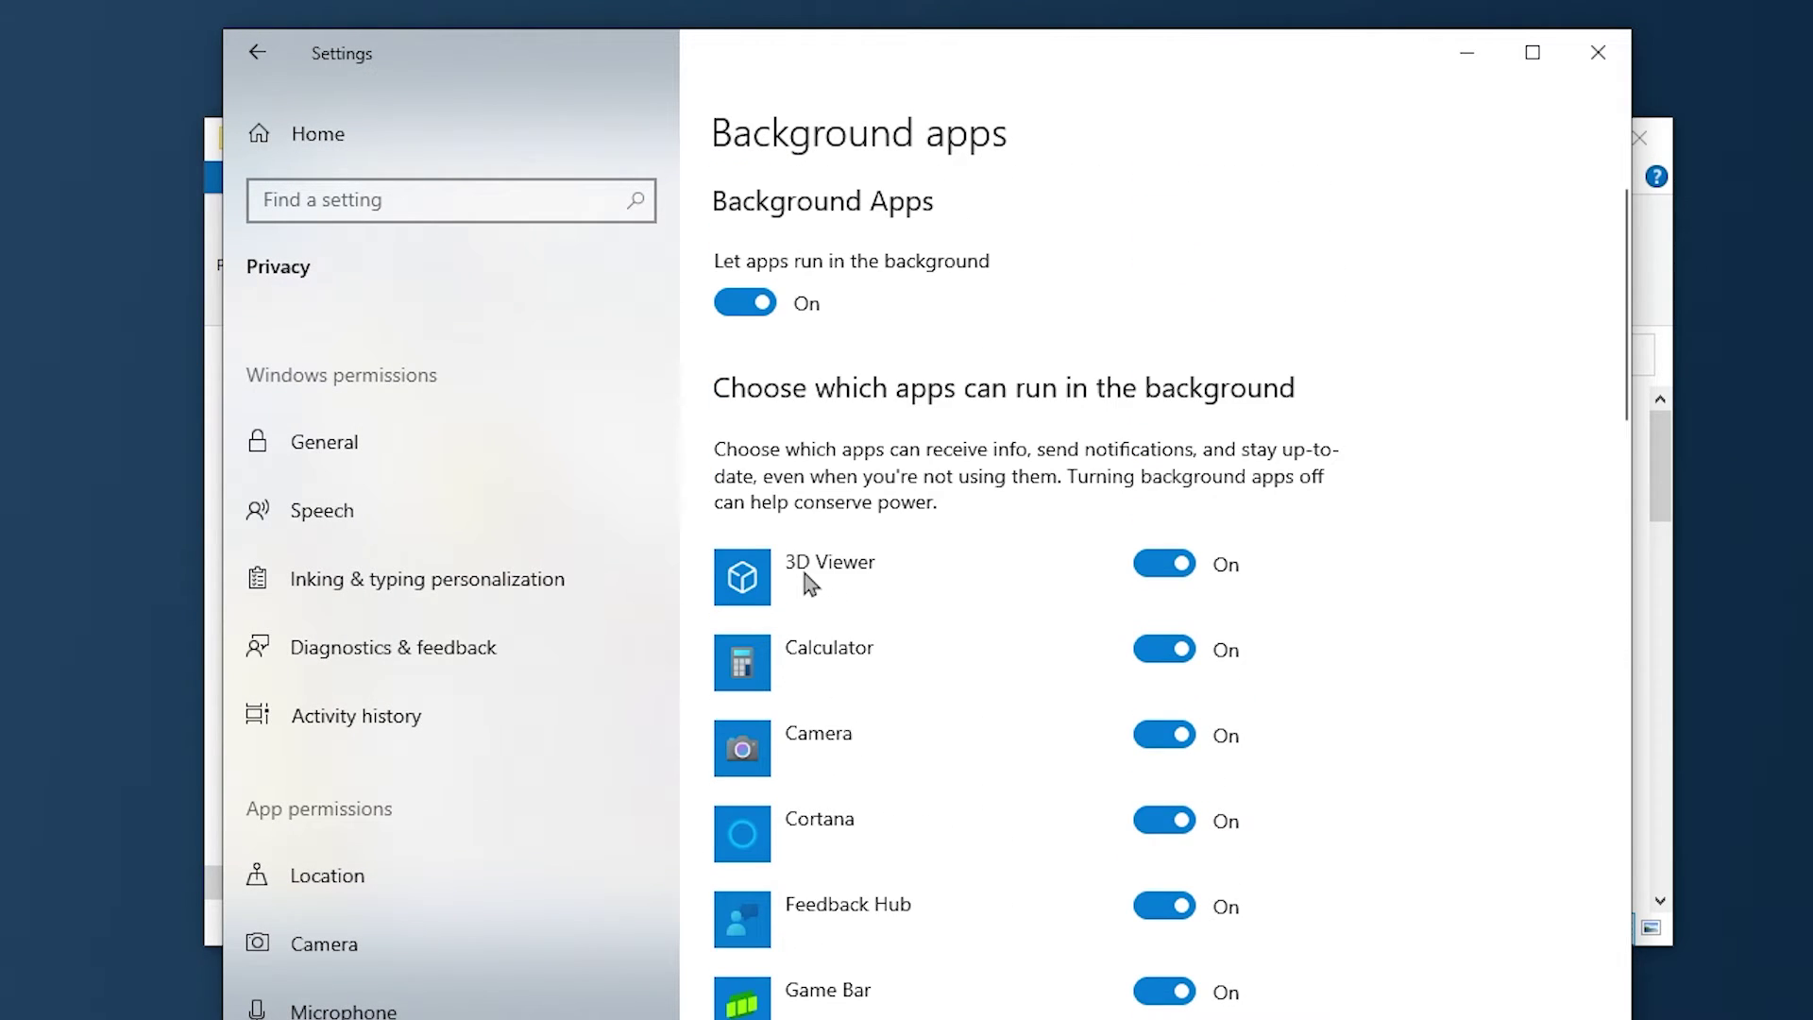
# - Turn off background running for 3D Viewer, Camera, Cortana and Feedback Hub
pyautogui.click(1186, 570)
pyautogui.scroll(-3, 952, 605)
pyautogui.click(1170, 432)
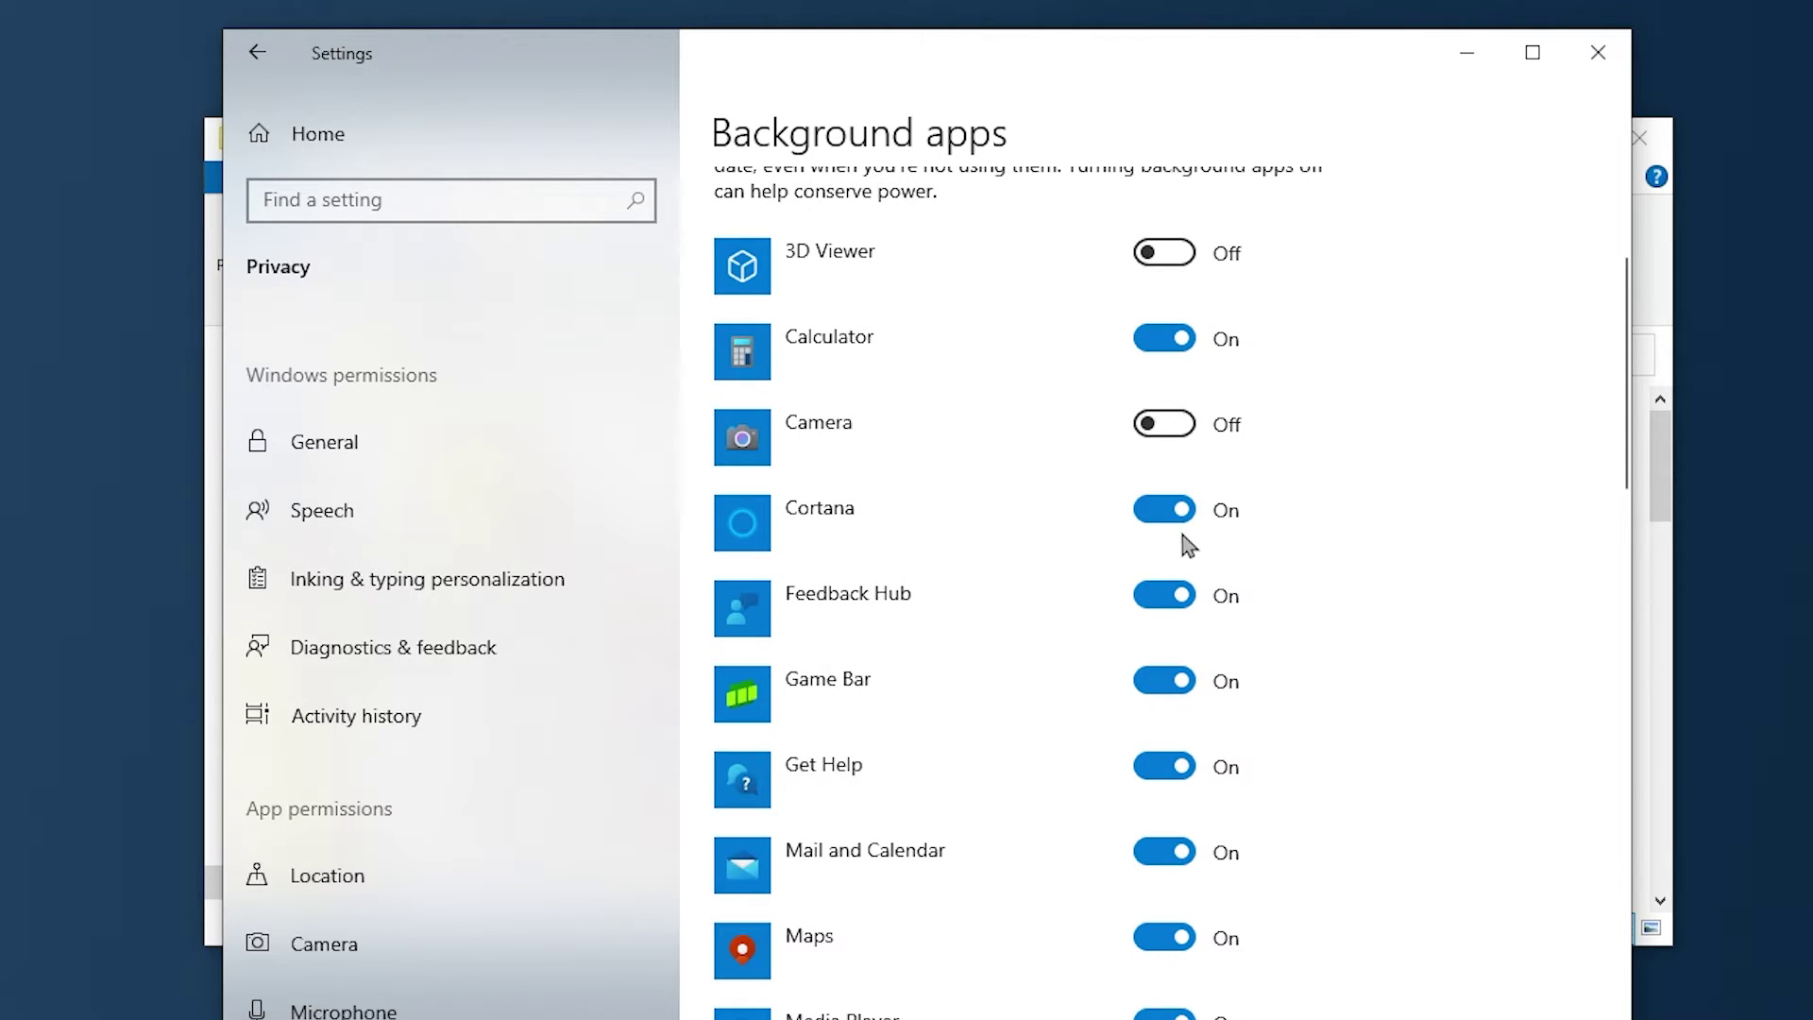
pyautogui.click(1173, 514)
pyautogui.click(1169, 595)
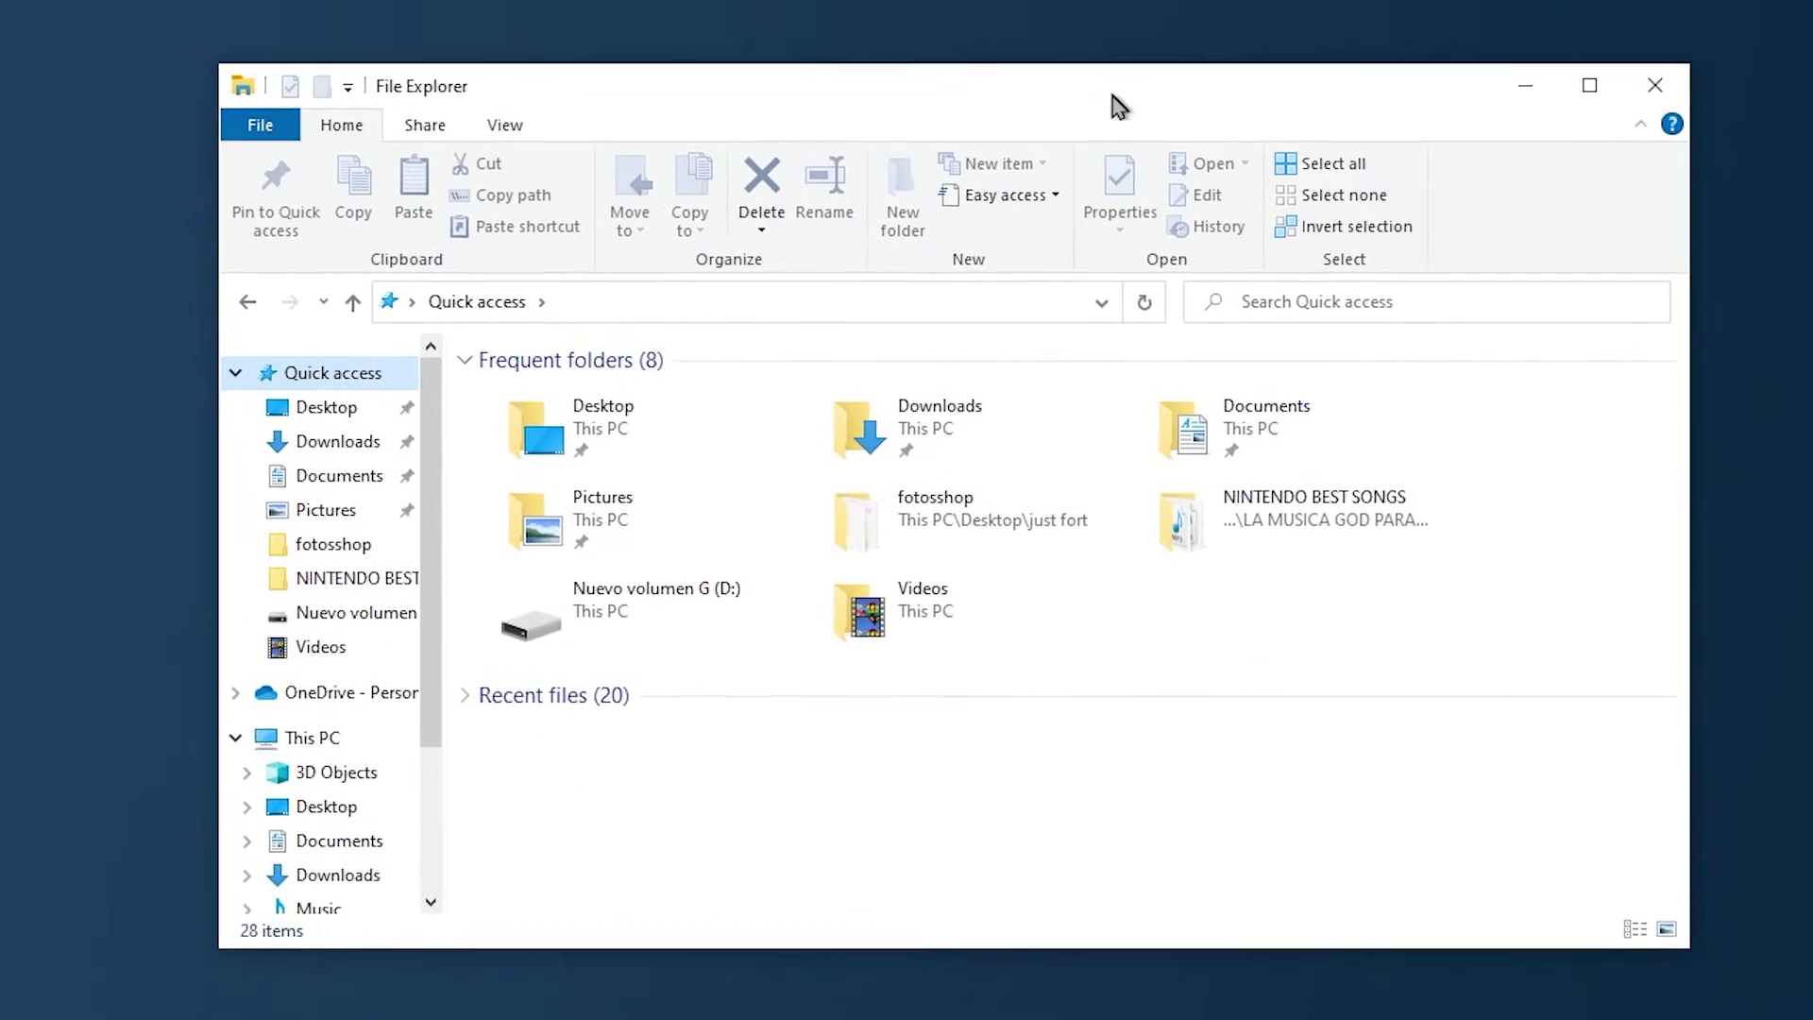
# - Open Properties for This PC in File Explorer's navigation pane to reach the About page
pyautogui.scroll(-1, 379, 765)
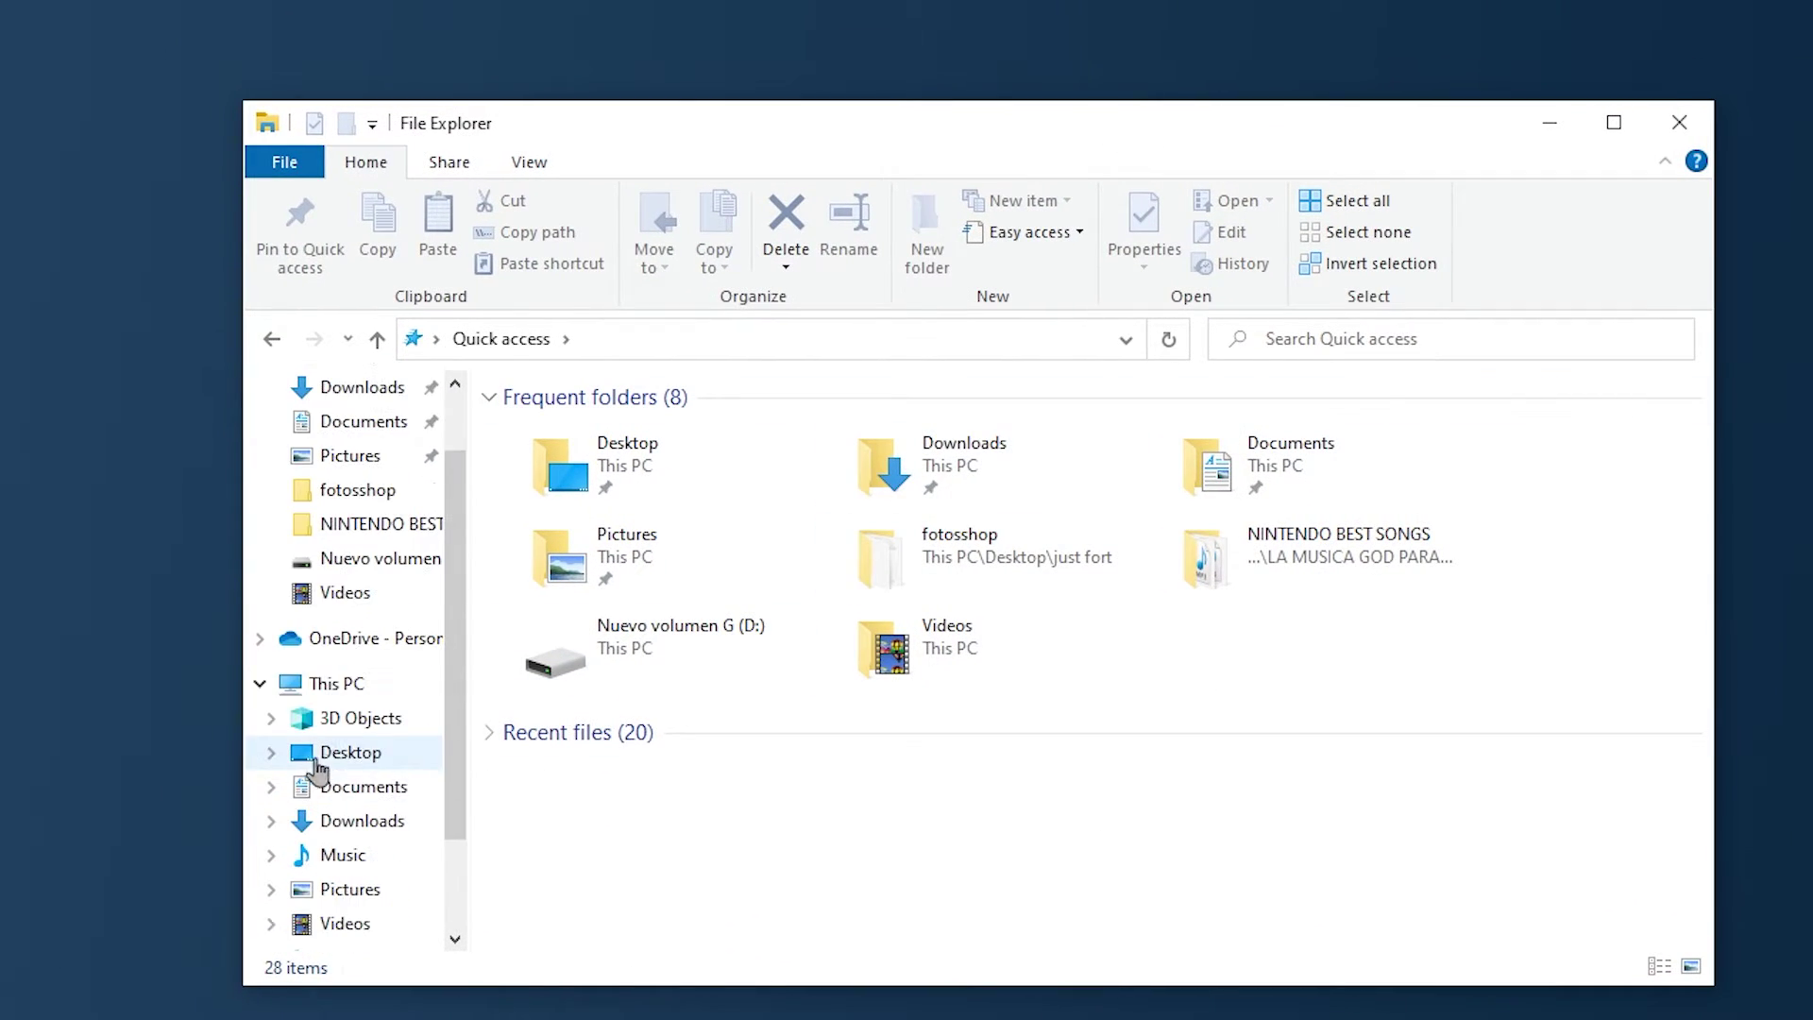
pyautogui.rightClick(335, 690)
pyautogui.press('Escape')
pyautogui.rightClick(355, 685)
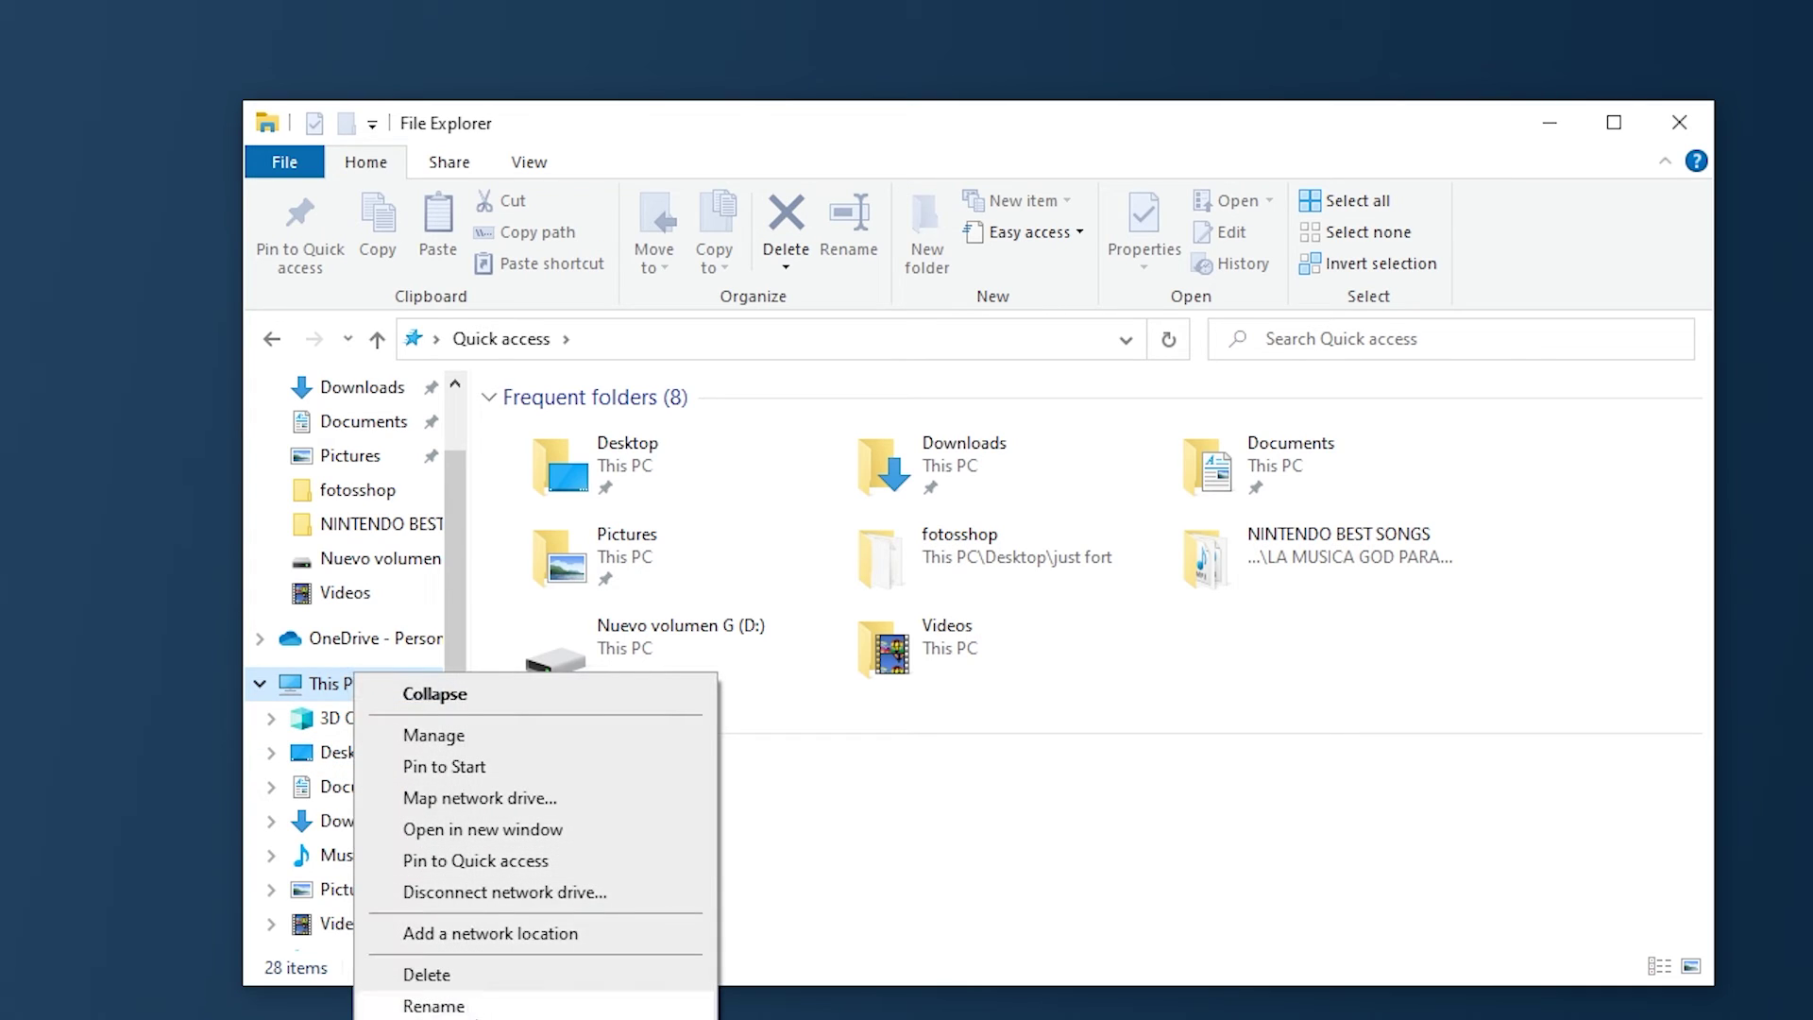
pyautogui.click(435, 1019)
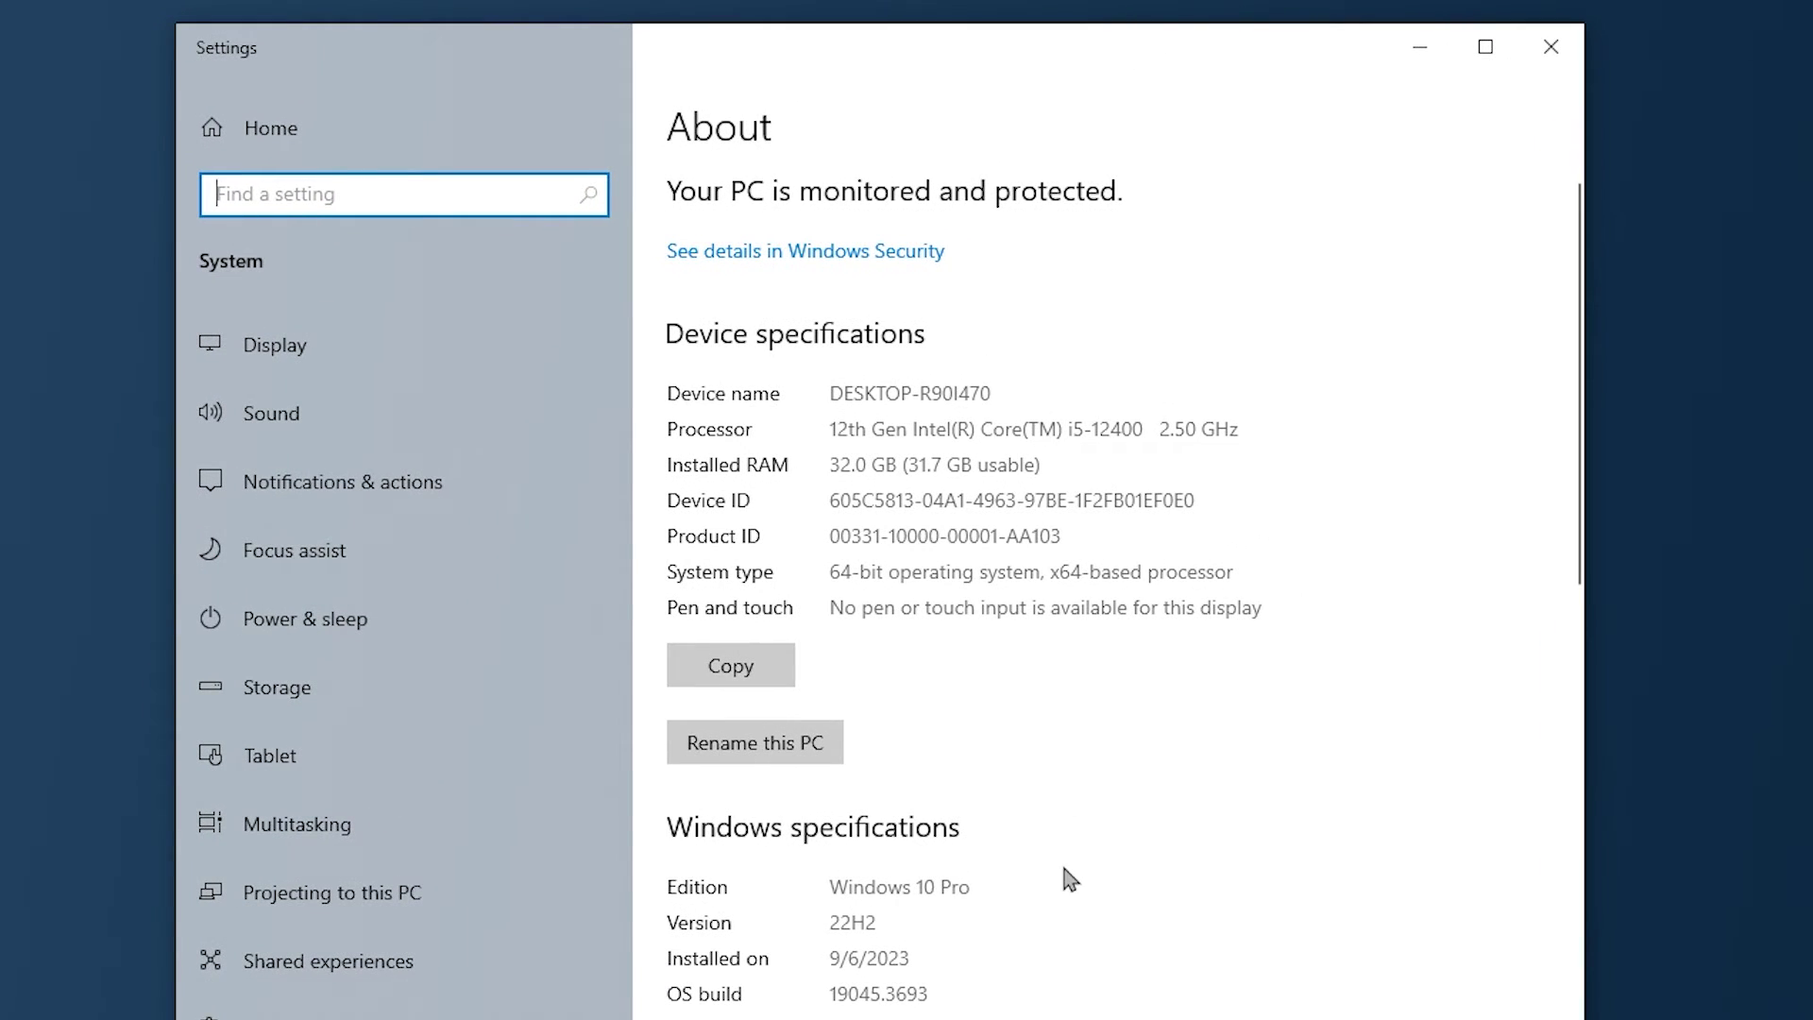
# - Go to Advanced system settings, then open the Performance Settings window
pyautogui.scroll(-10, 1068, 865)
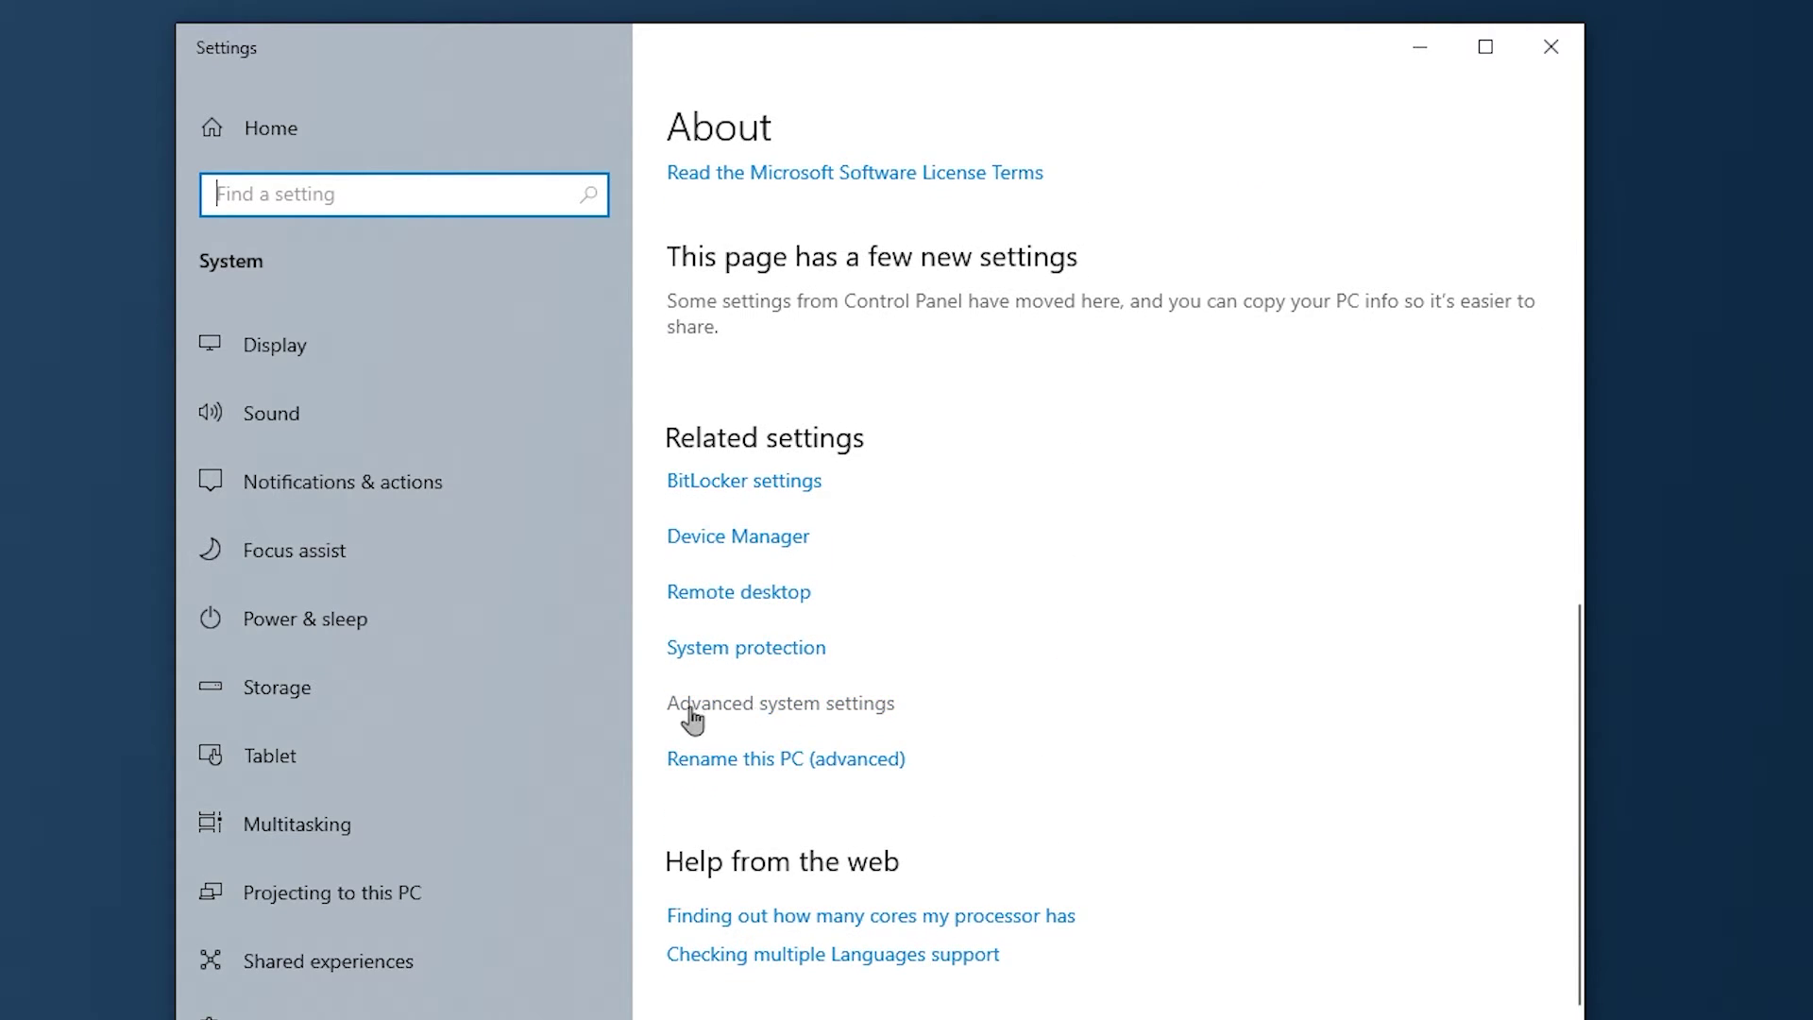
pyautogui.click(810, 728)
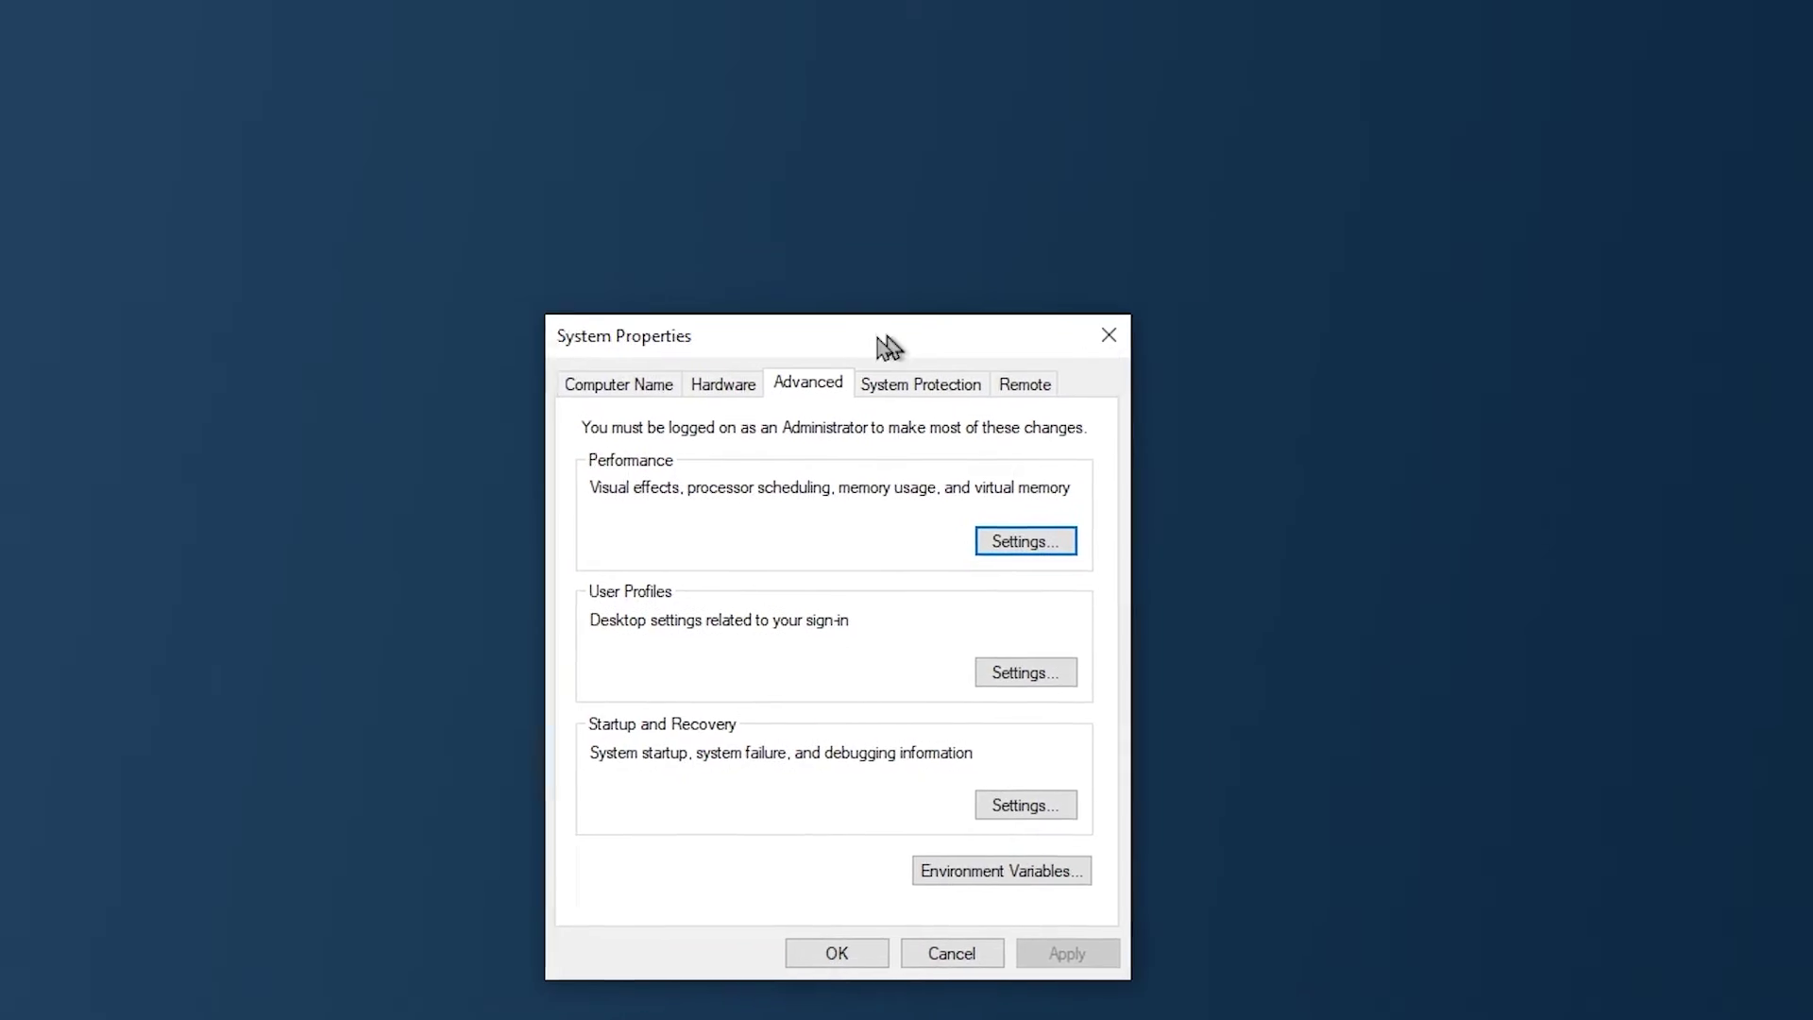
pyautogui.moveTo(887, 347); pyautogui.dragTo(873, 244)
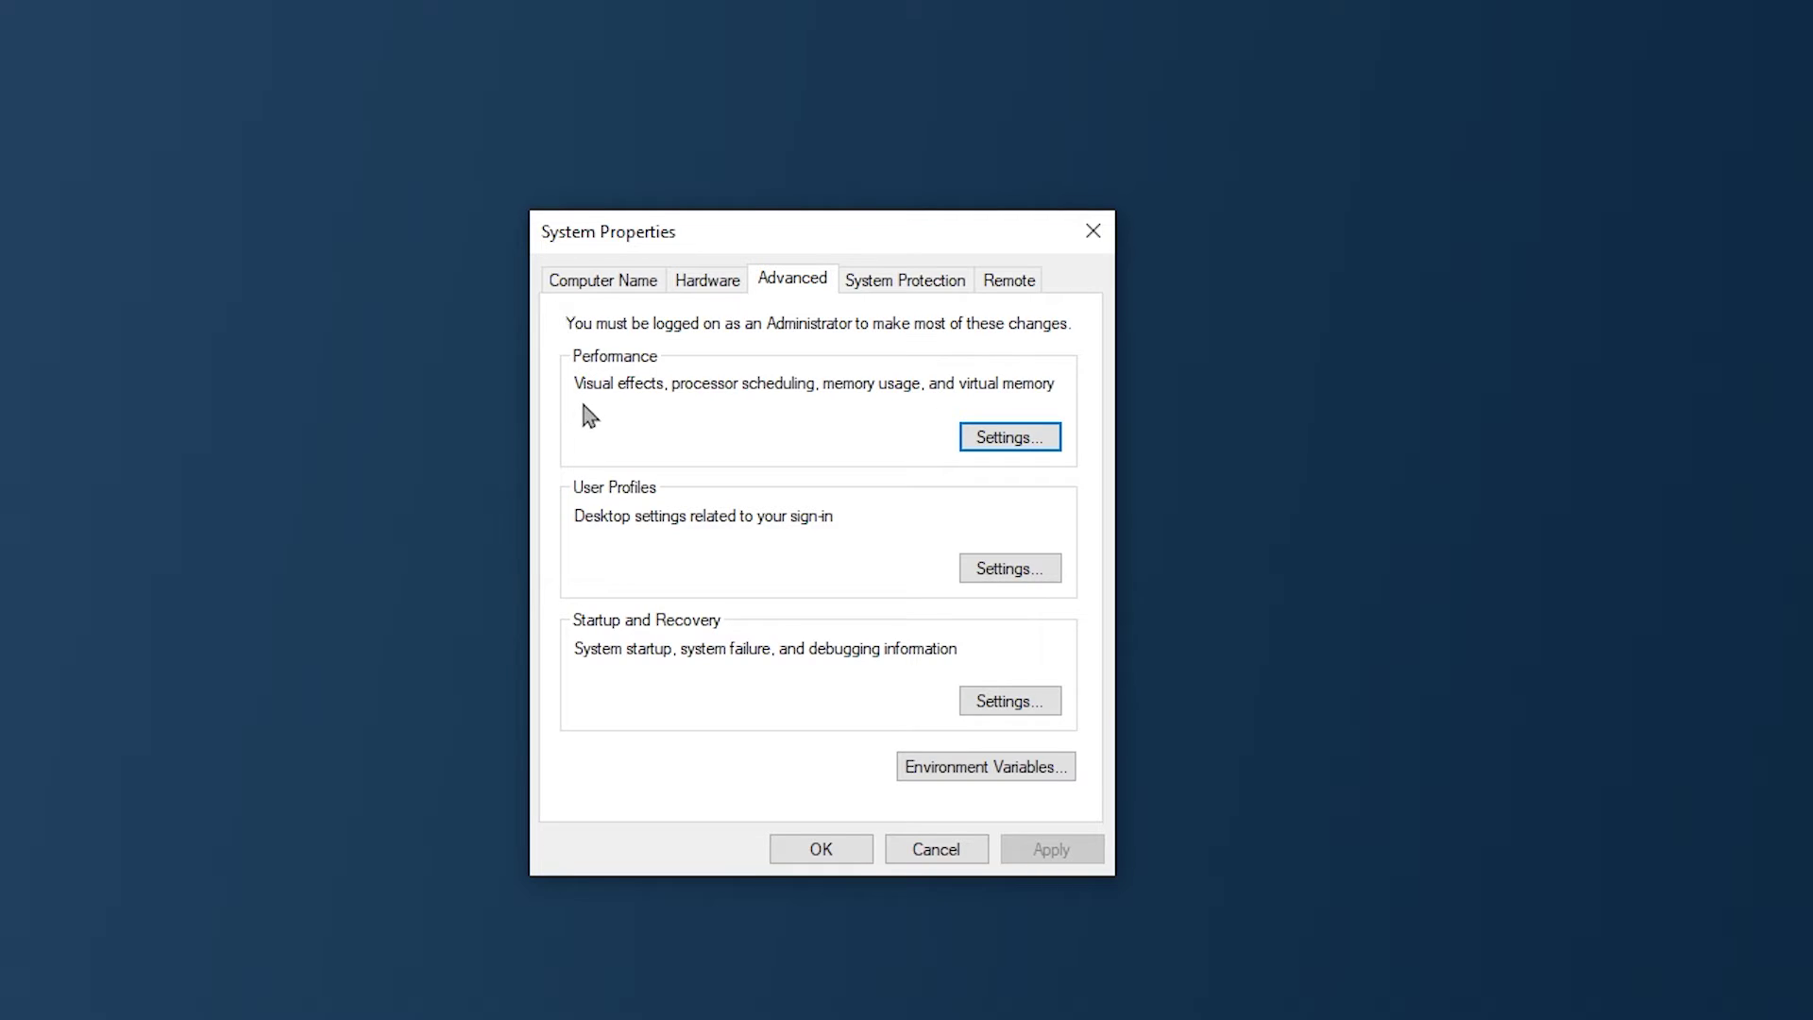
pyautogui.click(1007, 442)
pyautogui.moveTo(954, 352); pyautogui.dragTo(897, 194)
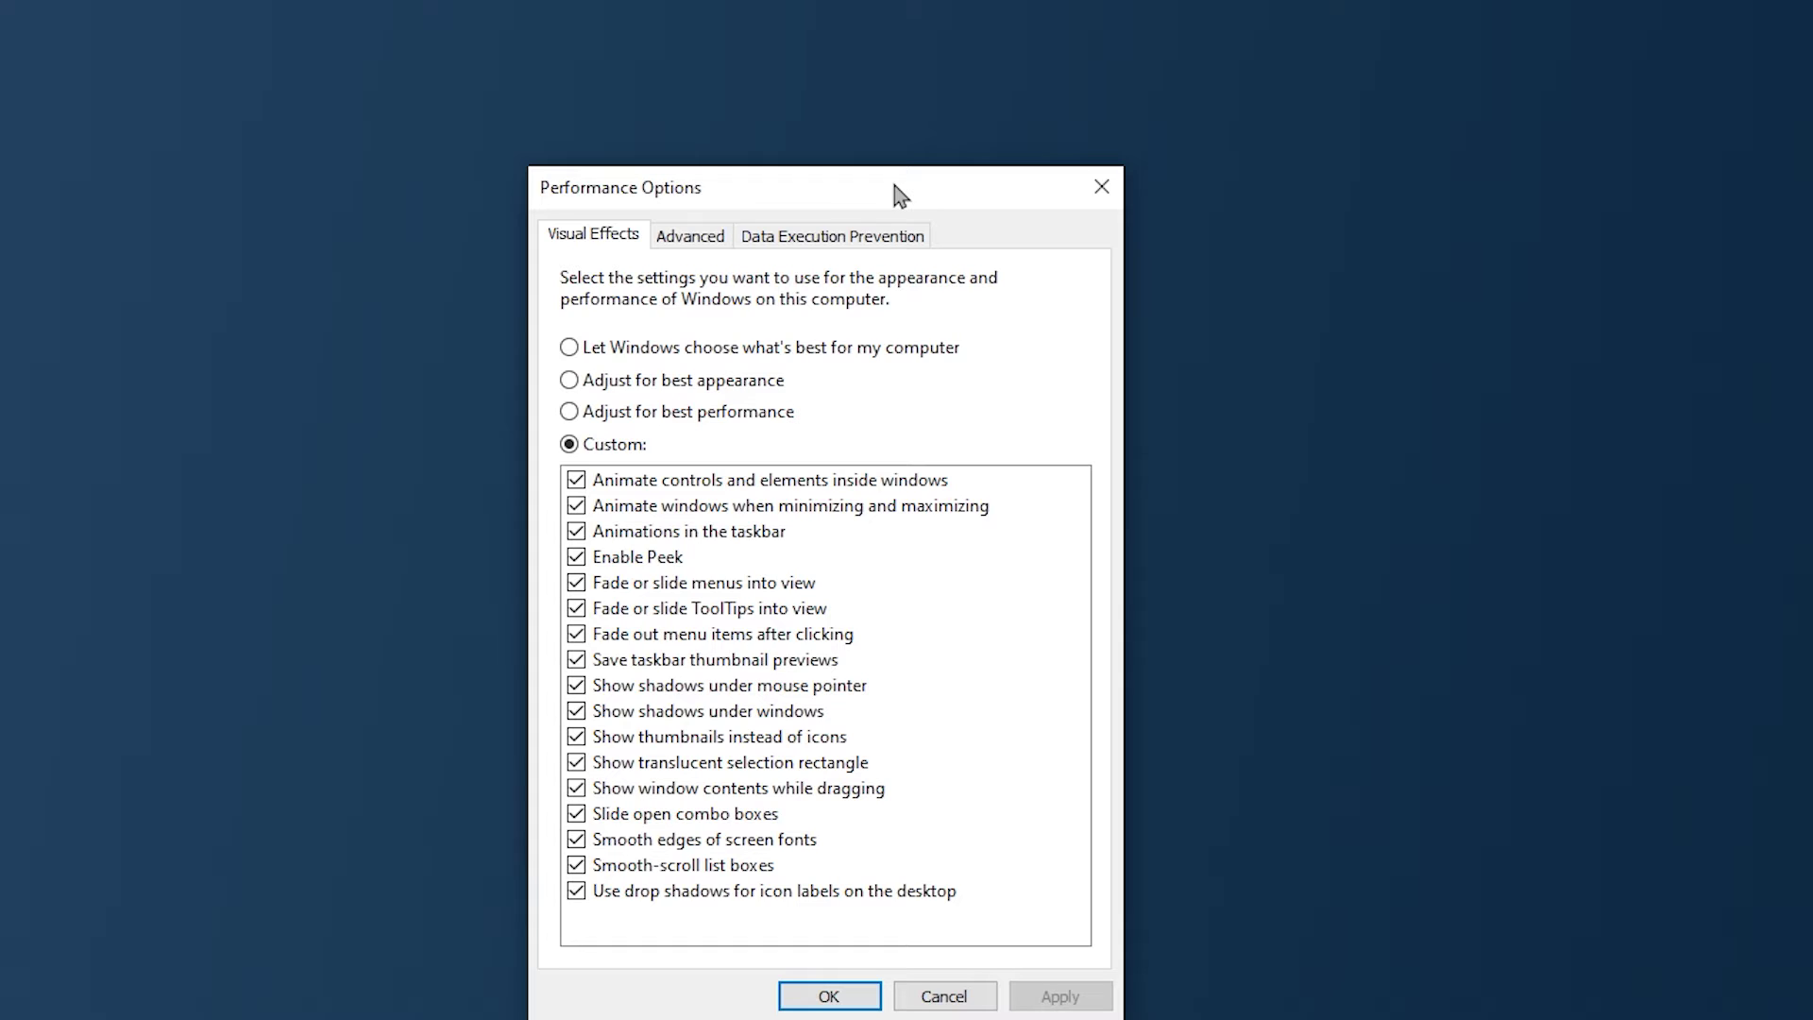
# - Try best performance, custom effects (taskbar animations off) and finally Adjust for best appearance
pyautogui.click(568, 411)
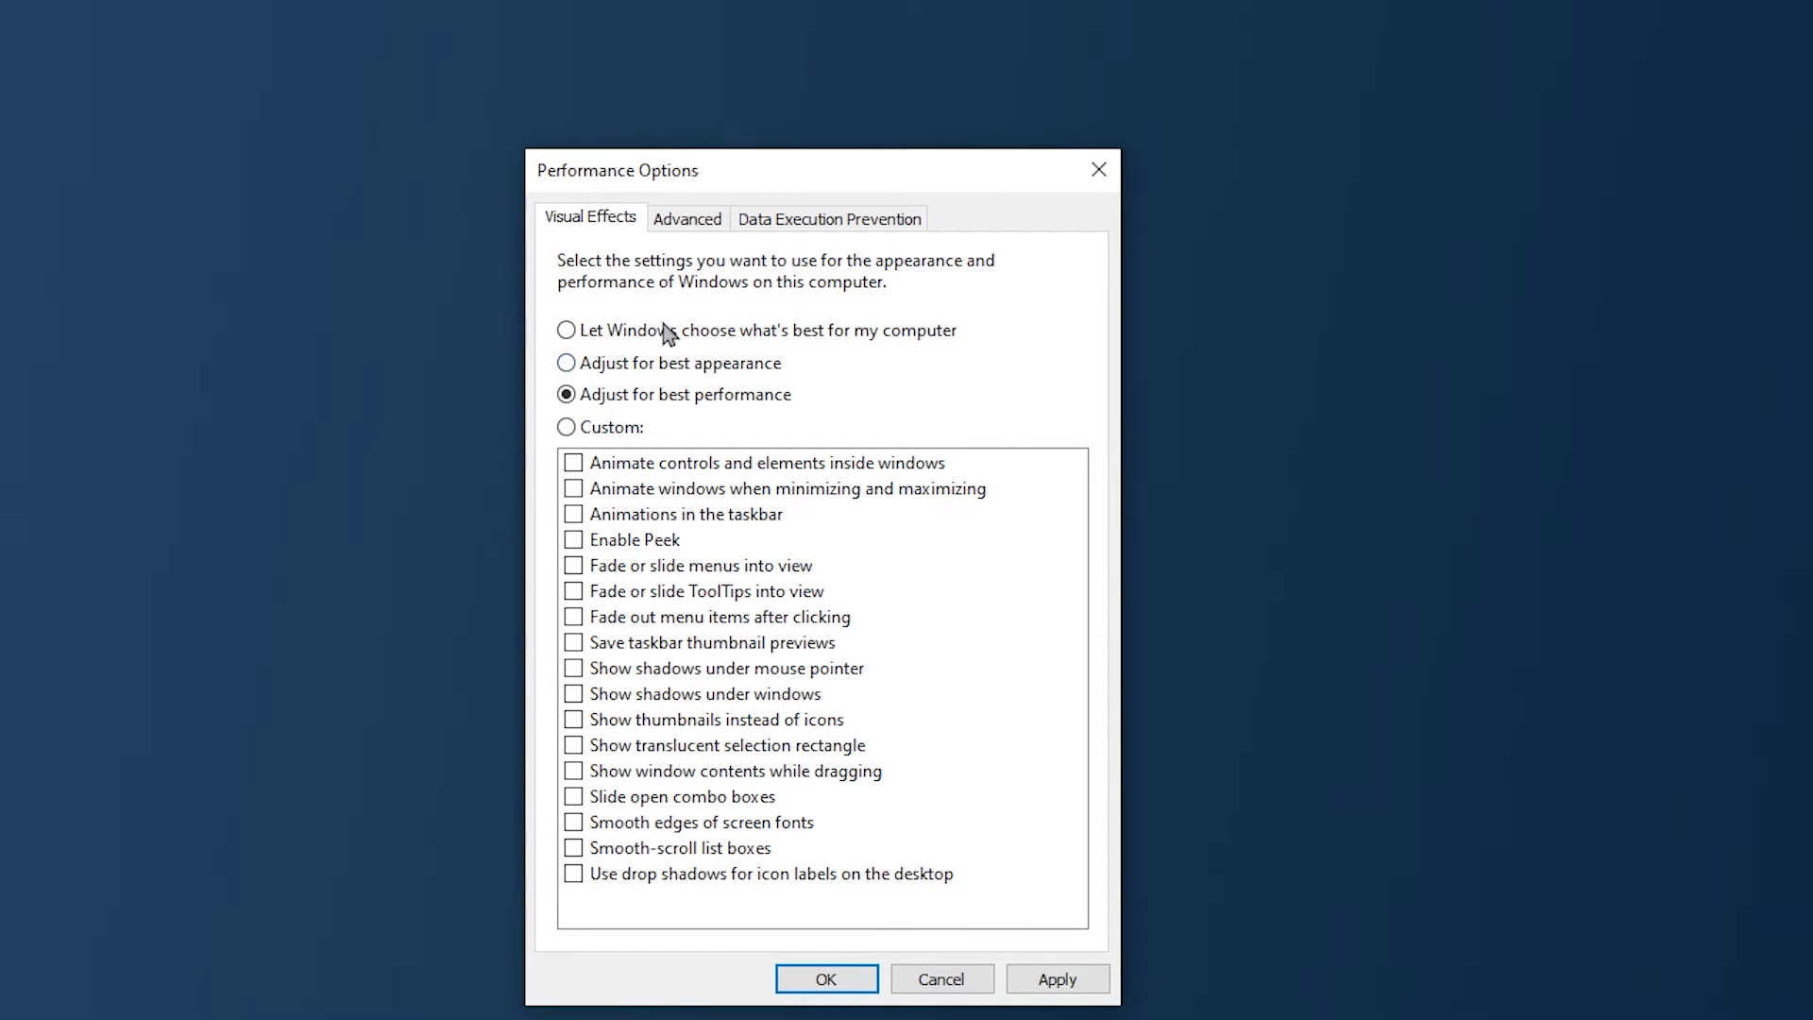
pyautogui.click(713, 368)
pyautogui.click(583, 469)
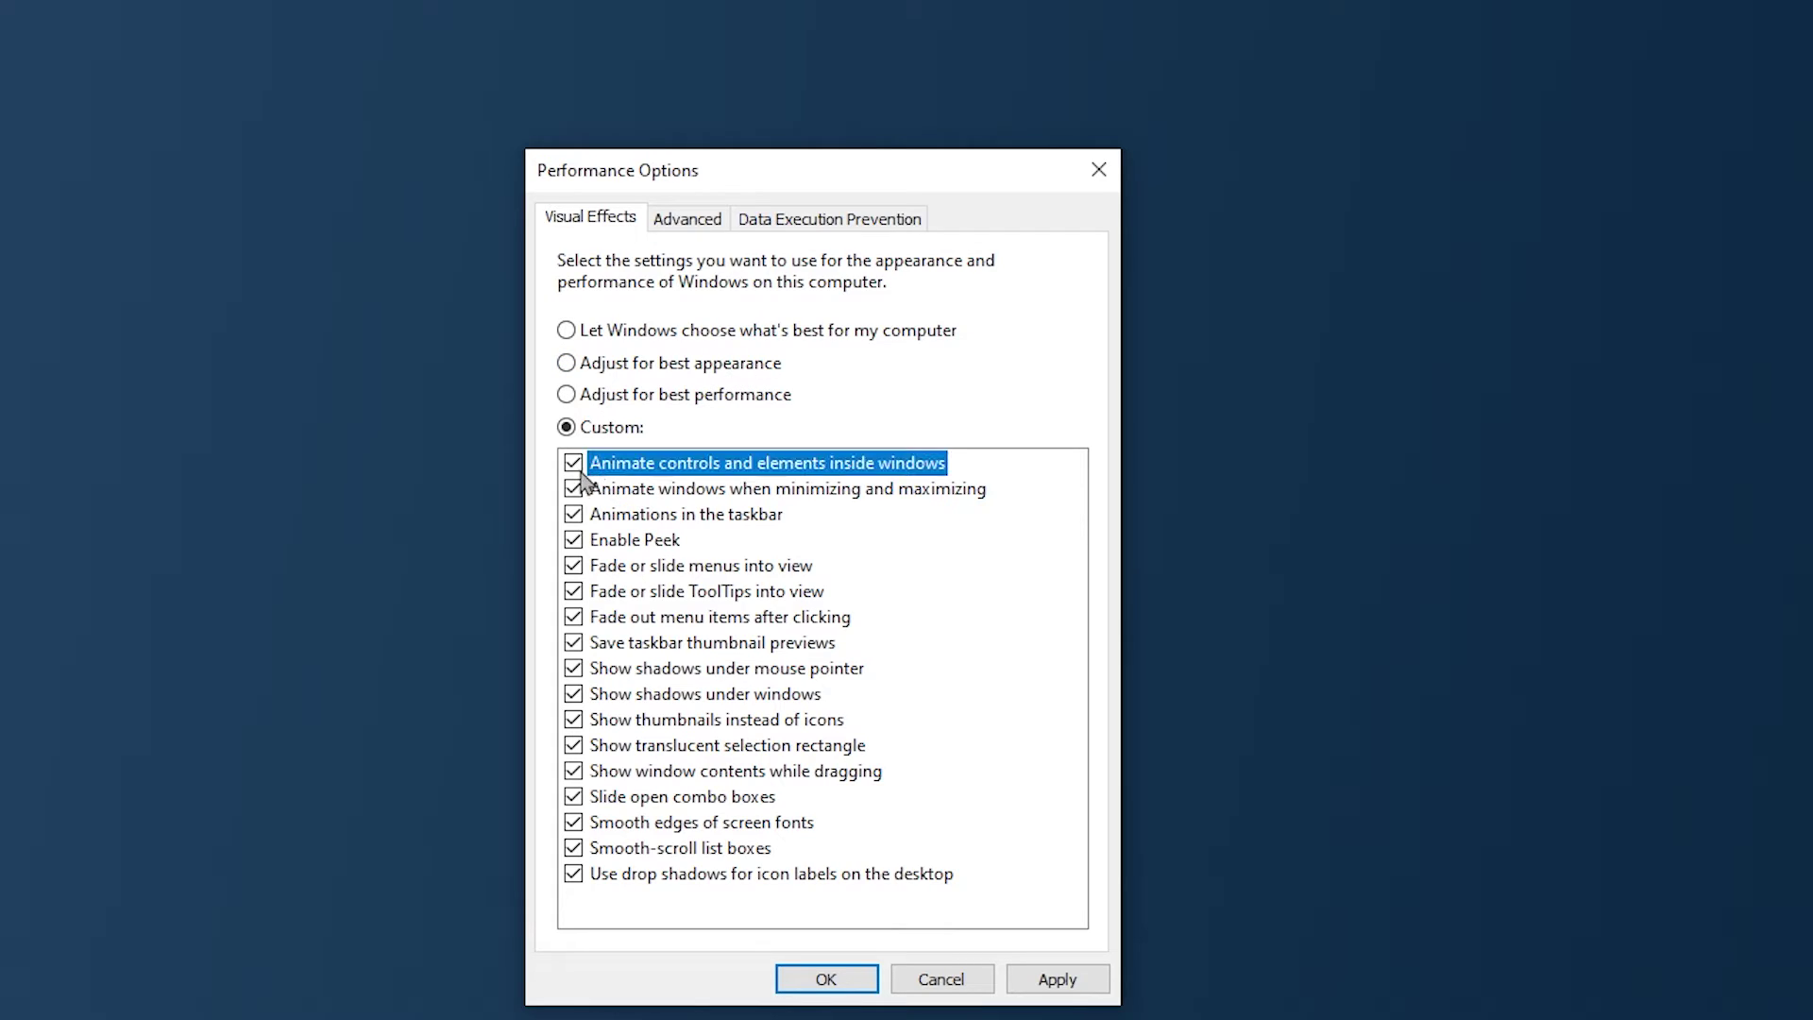
pyautogui.click(585, 487)
pyautogui.click(576, 516)
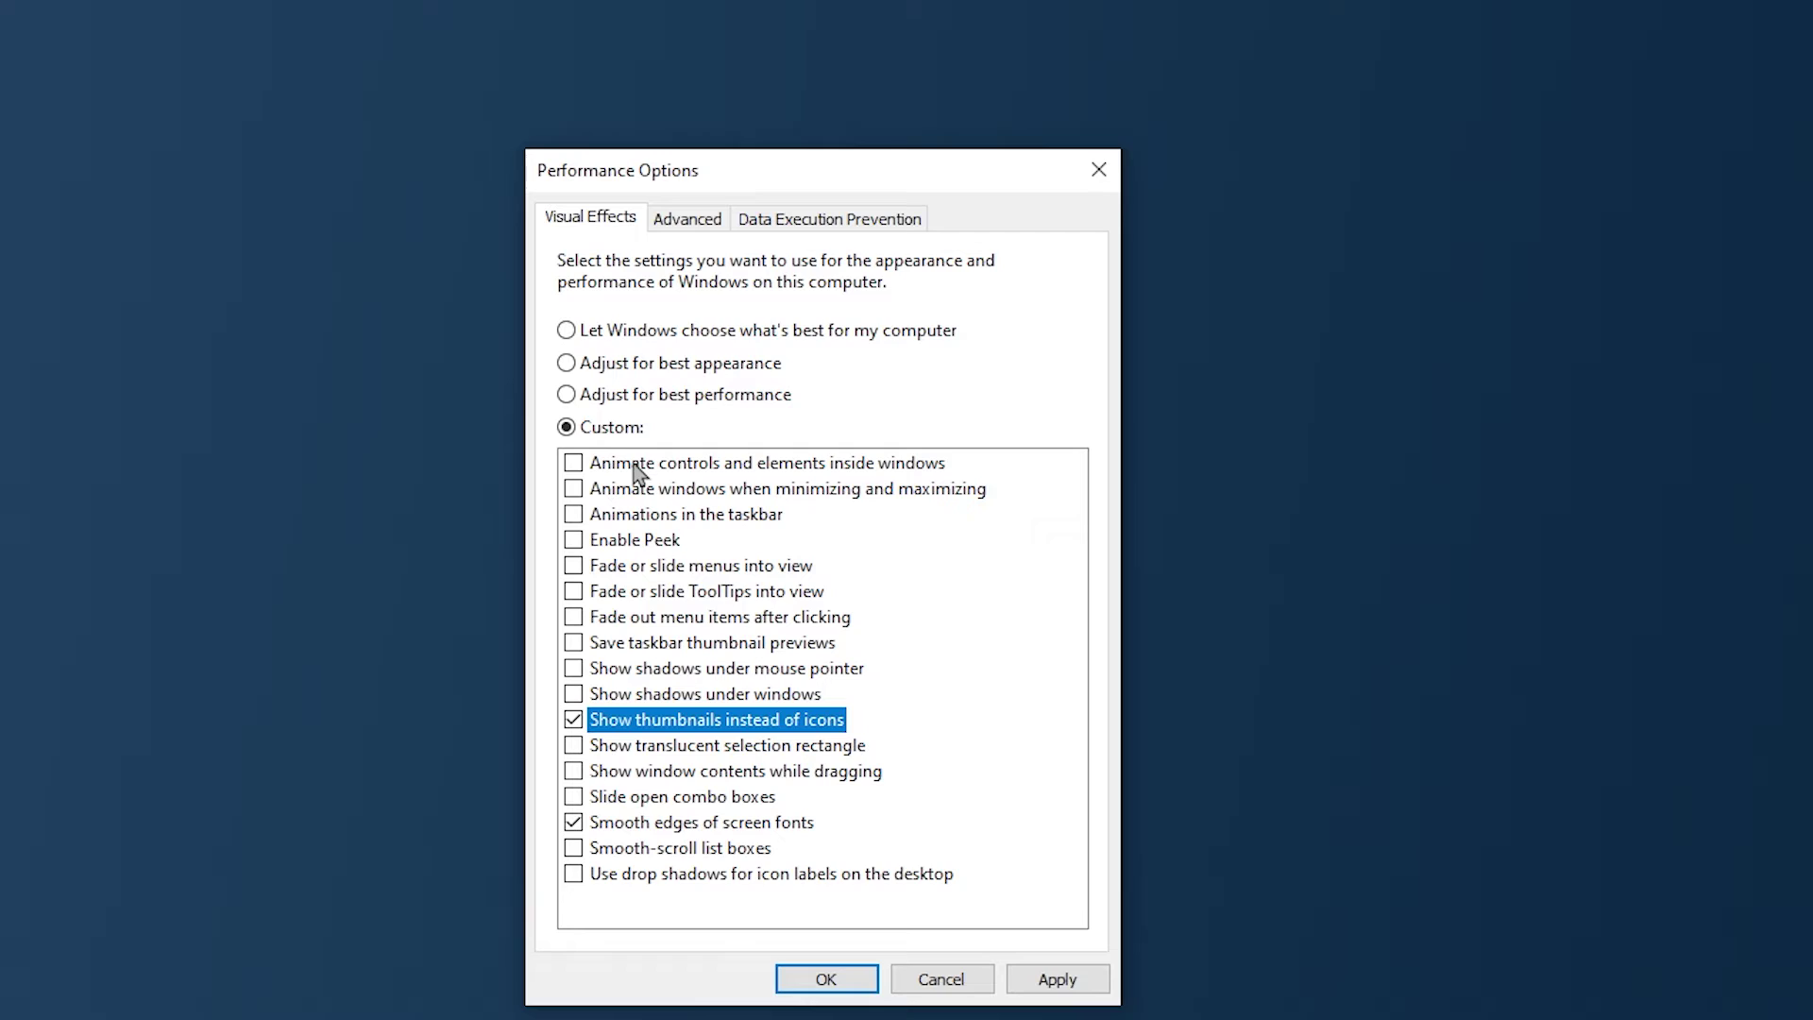
pyautogui.click(674, 369)
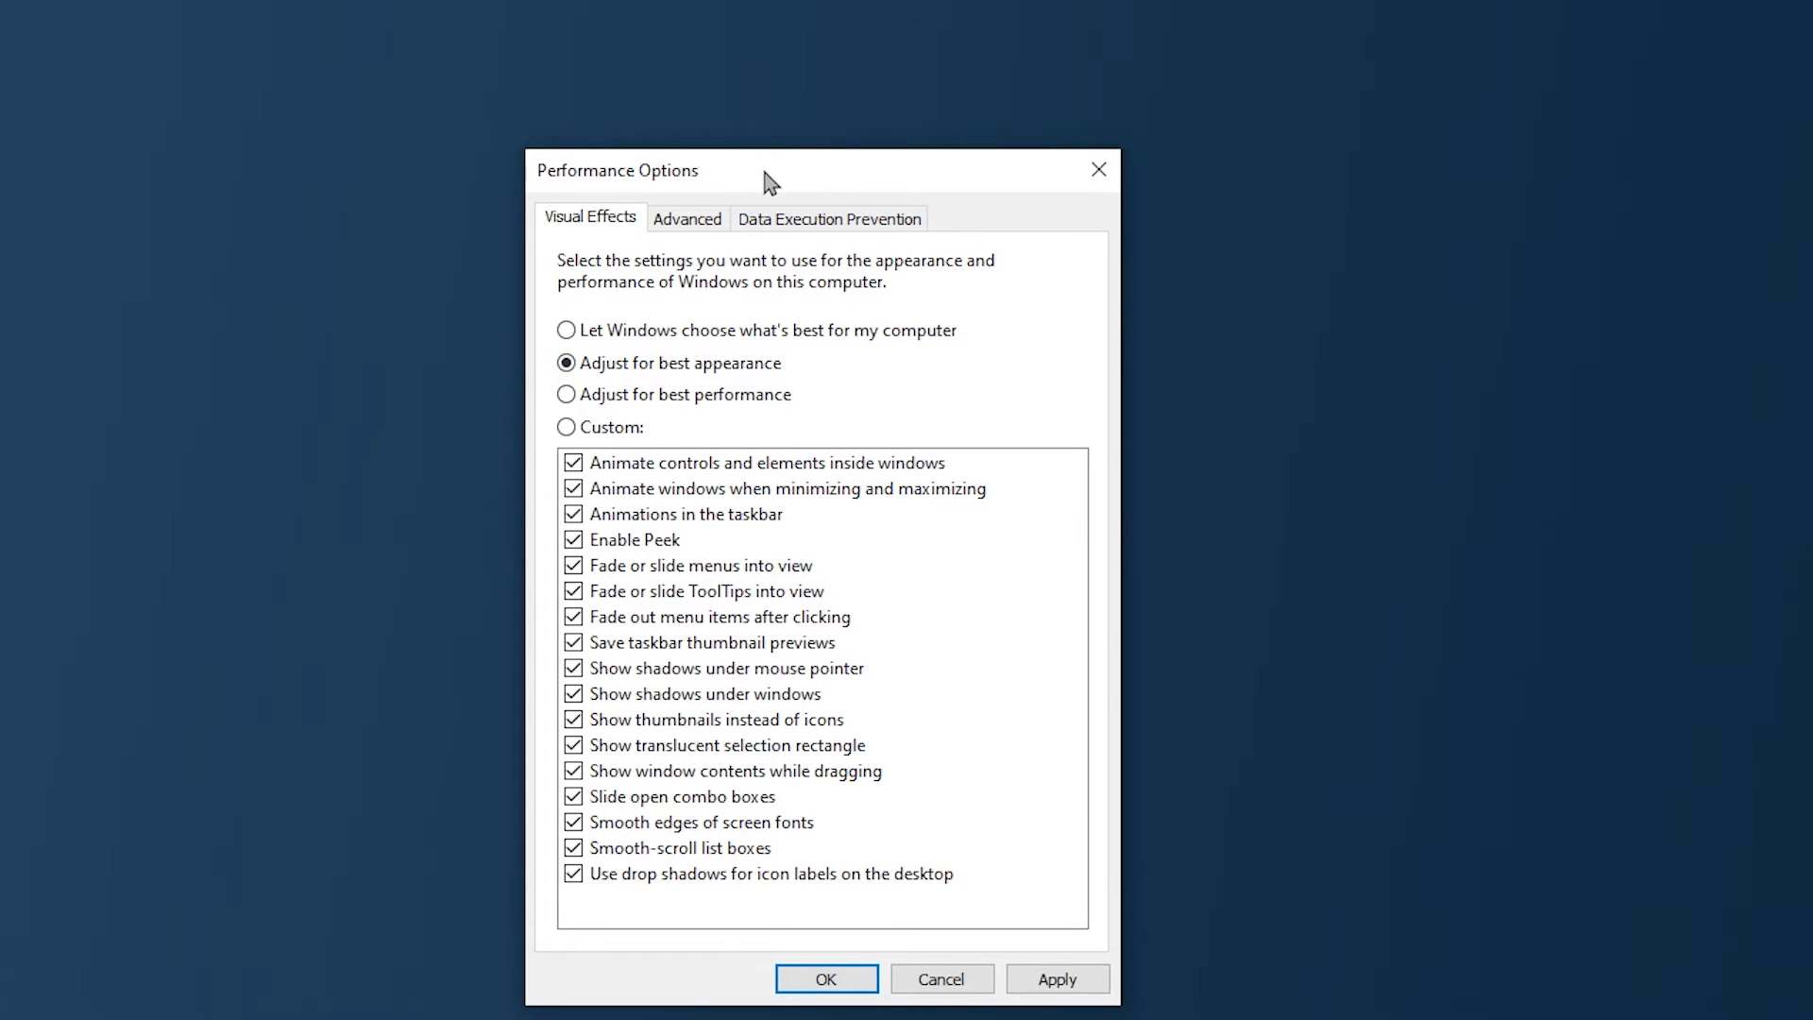
pyautogui.moveTo(768, 179)
pyautogui.mouseDown()
pyautogui.moveTo(770, 236)
pyautogui.moveTo(762, 170)
pyautogui.mouseUp()
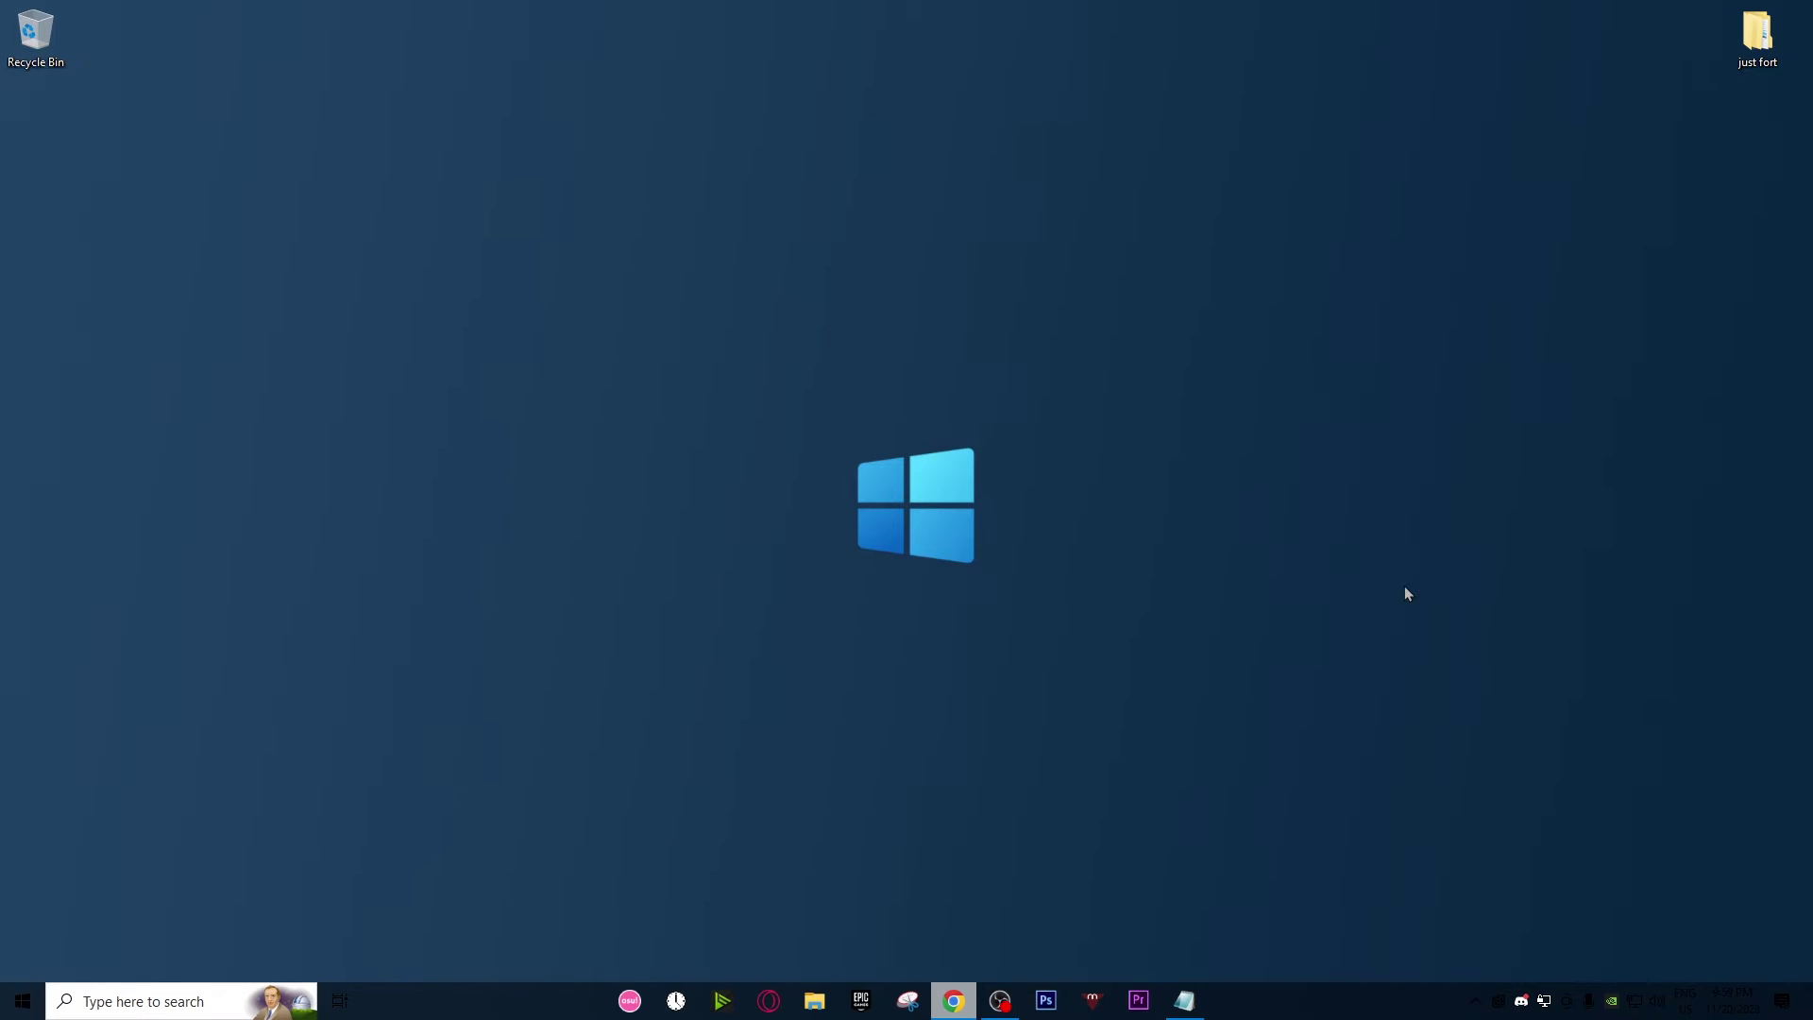
# - Search Start for 'command' and run Command Prompt as administrator
pyautogui.press('super+d')
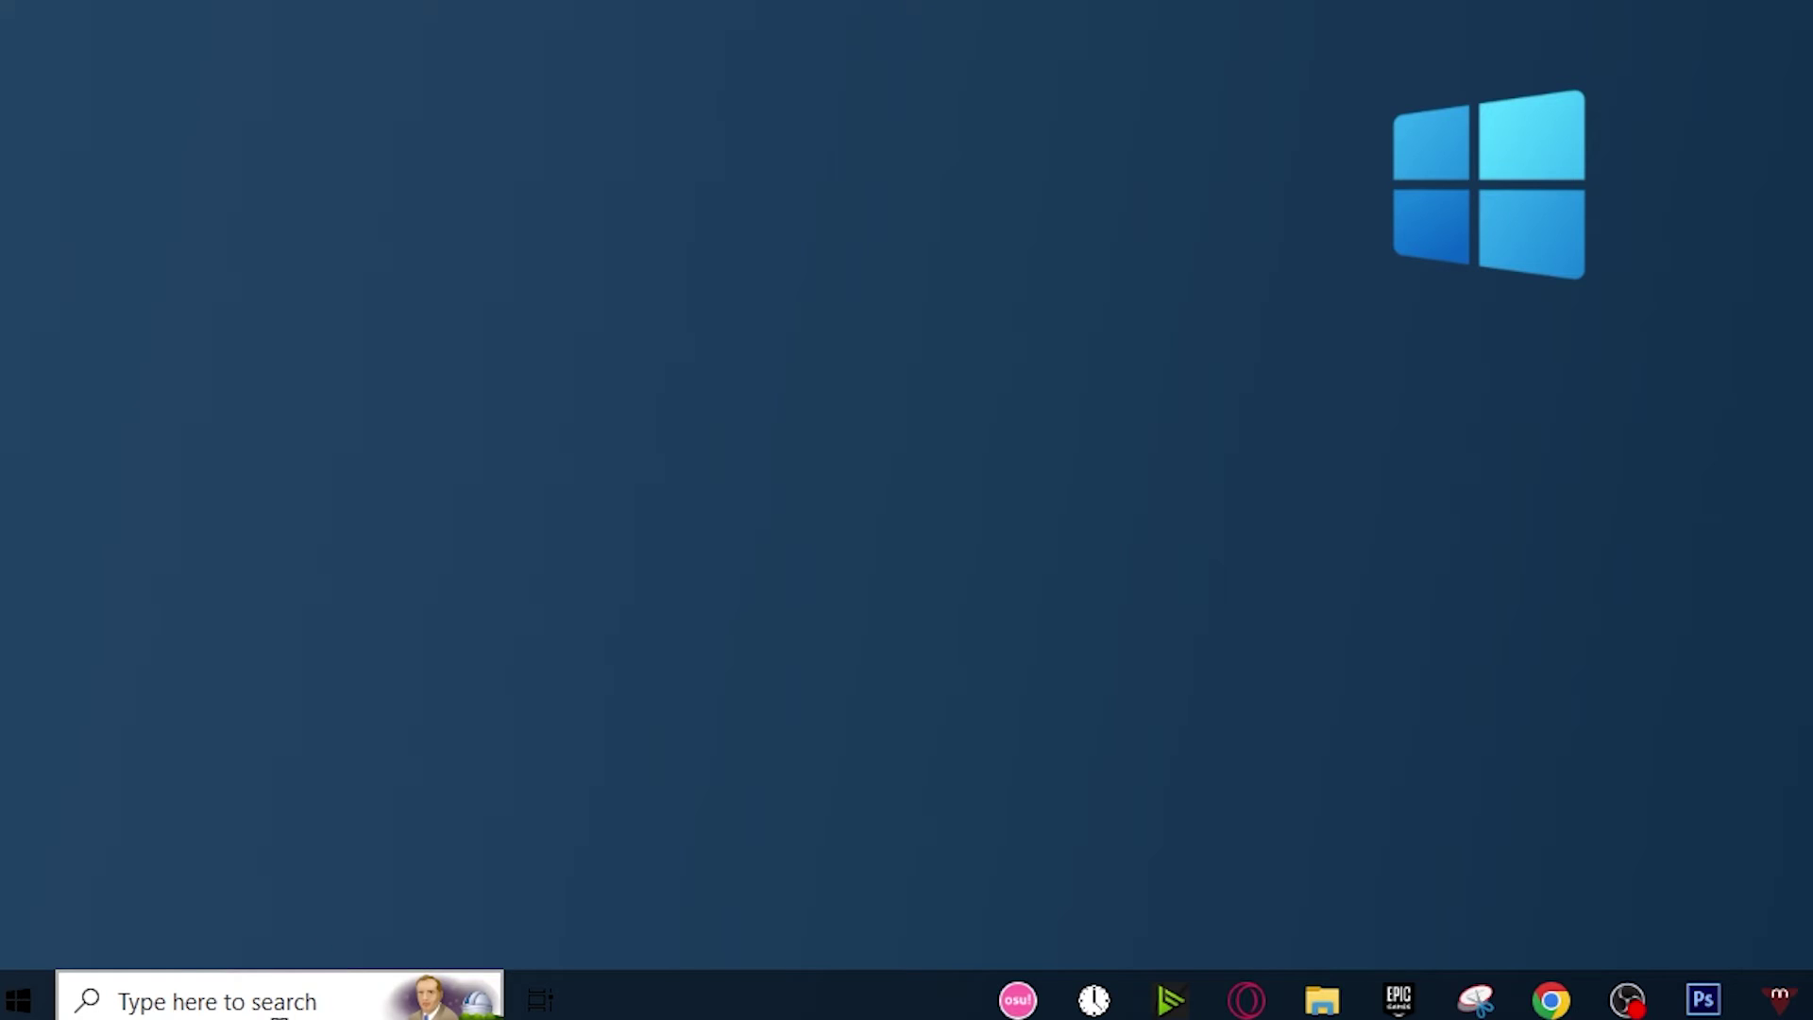
pyautogui.press('super+s')
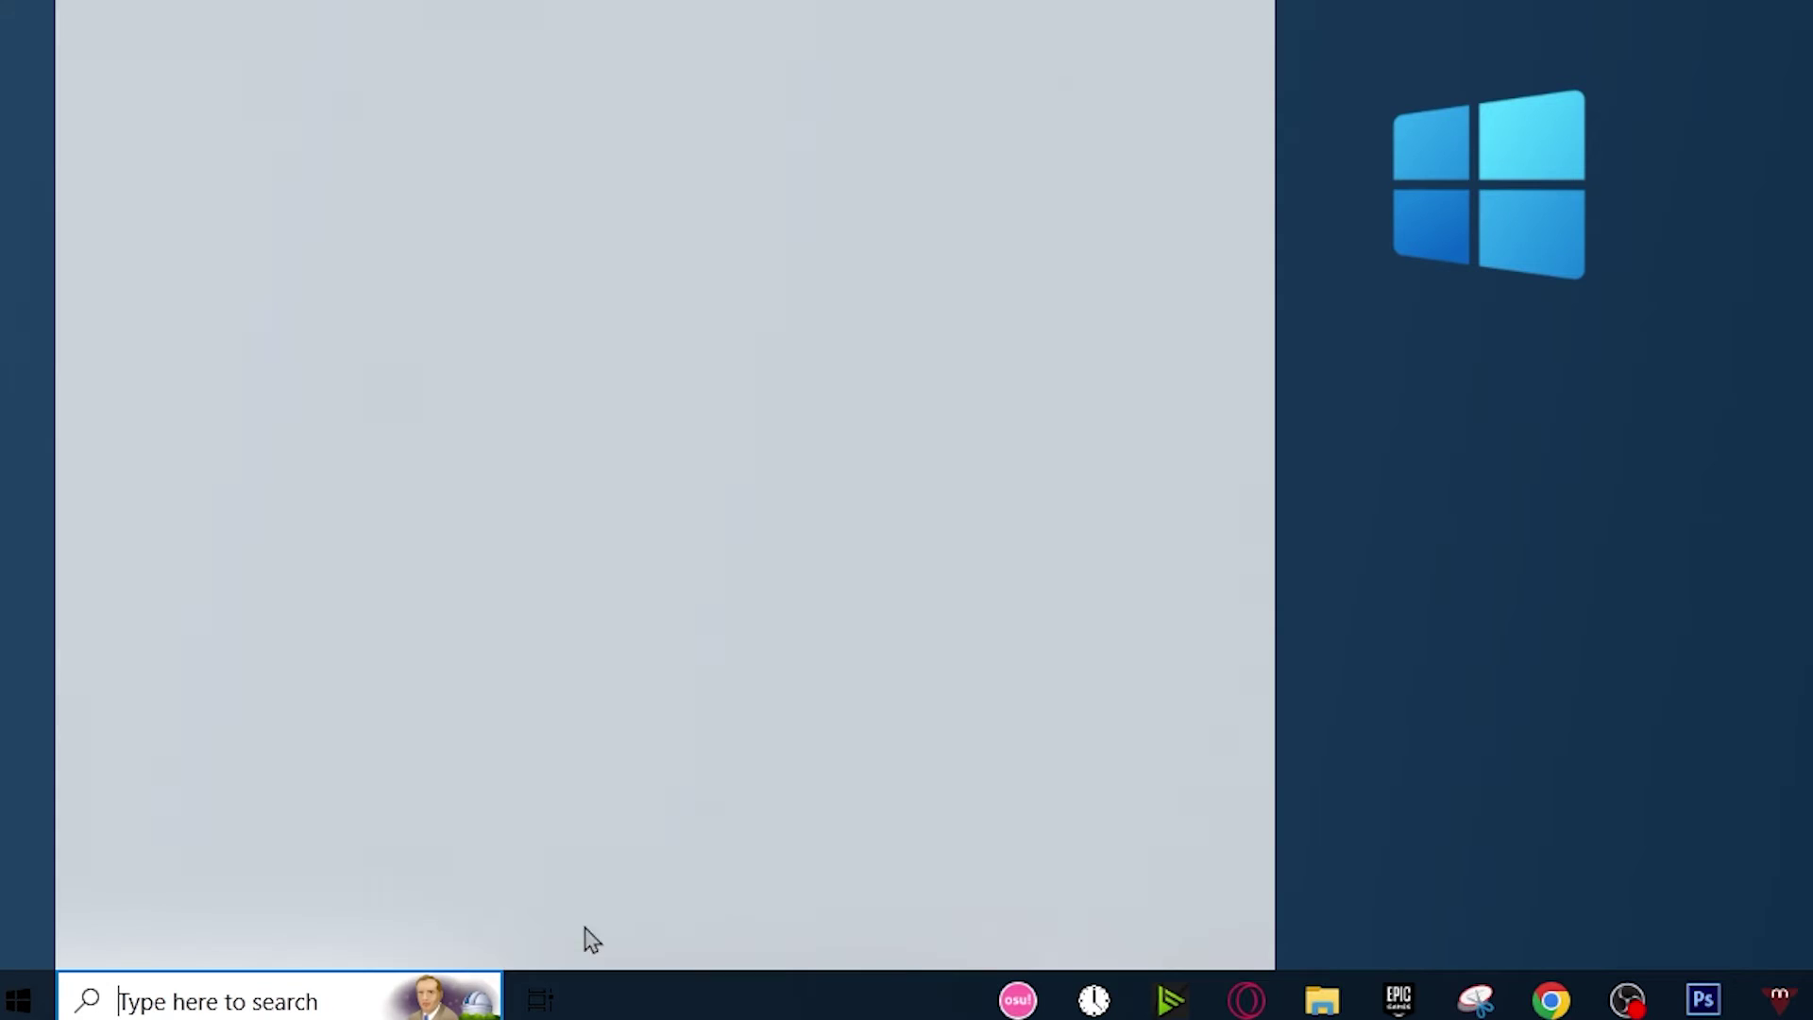
pyautogui.write('cmd')
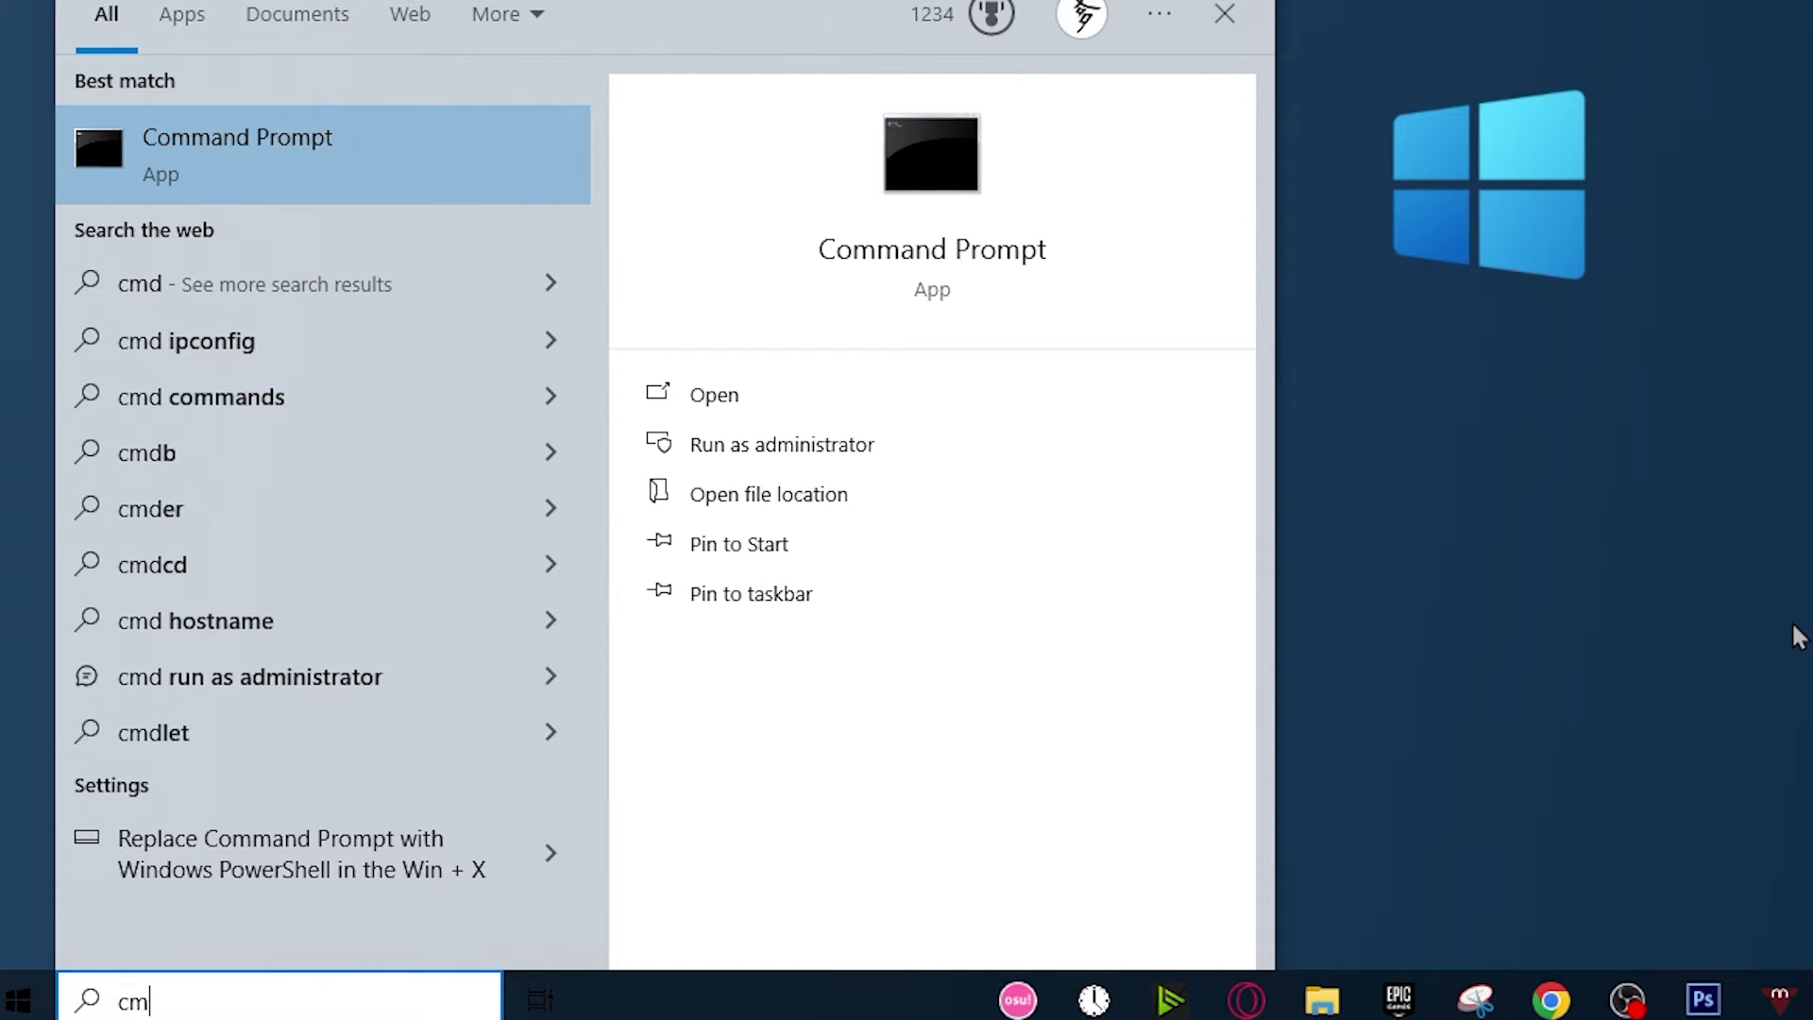
pyautogui.press('BackSpace')
pyautogui.press('BackSpace')
pyautogui.write('command')
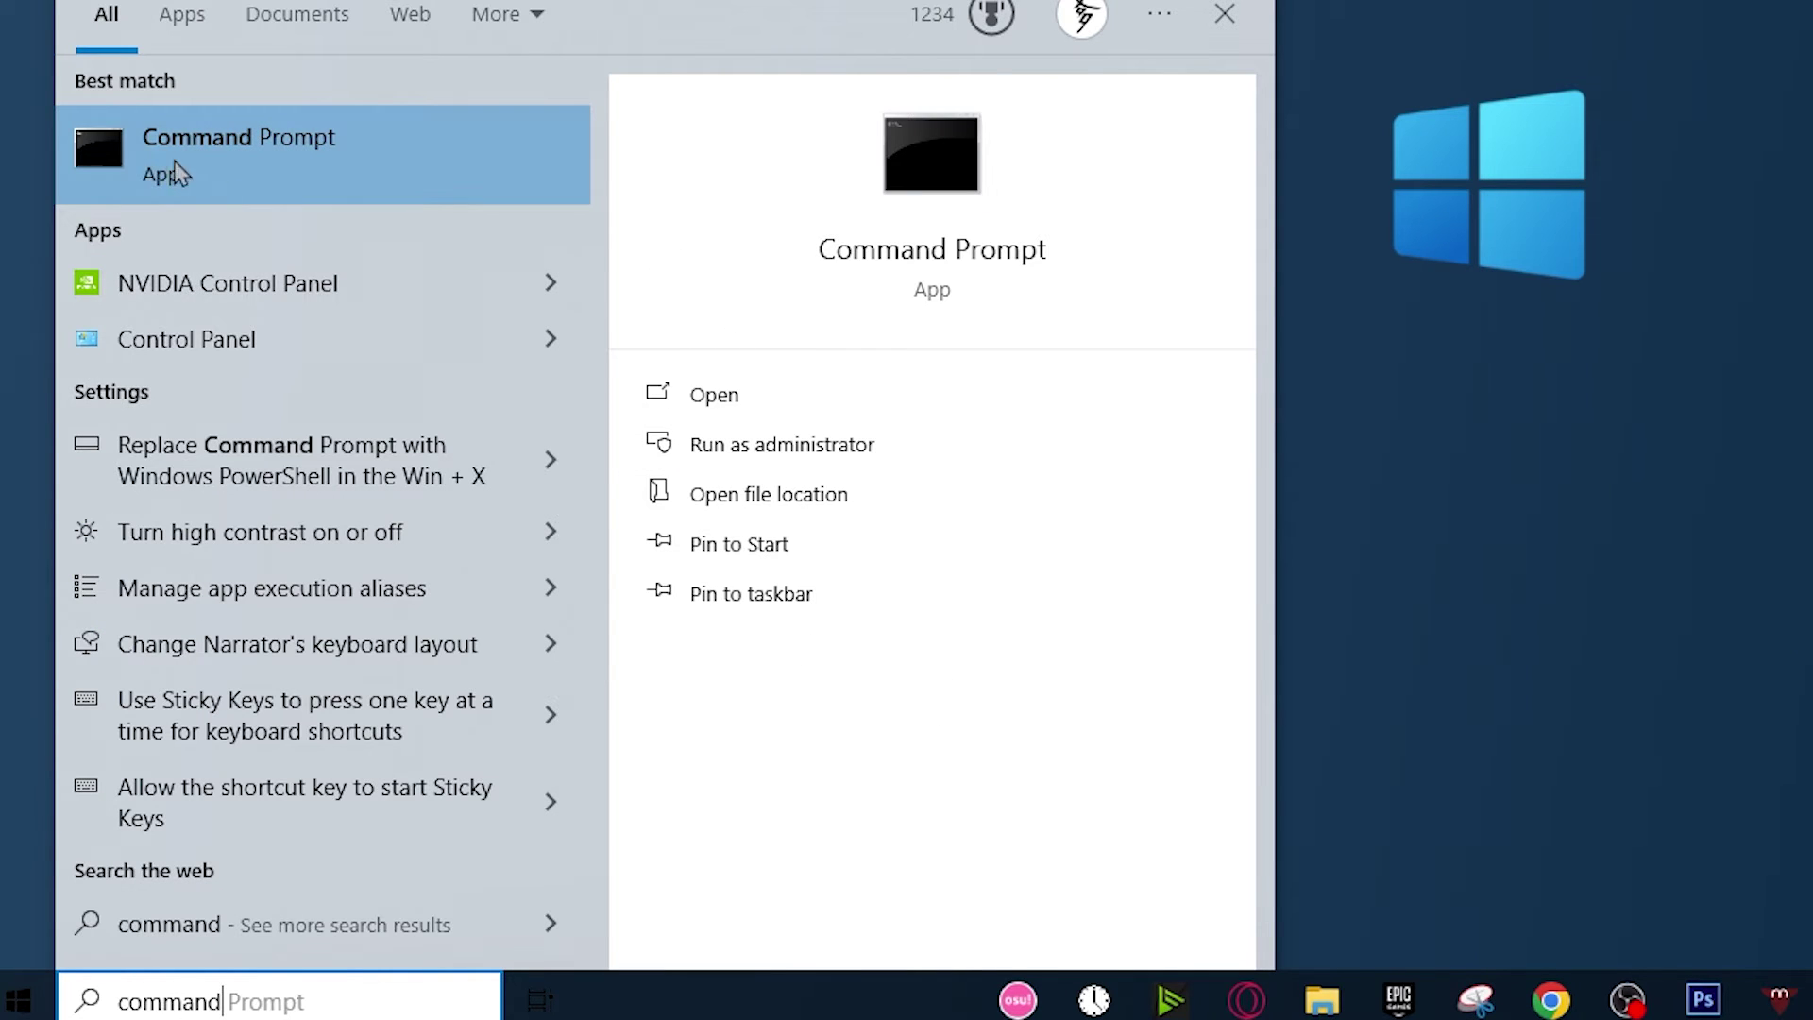
pyautogui.click(780, 446)
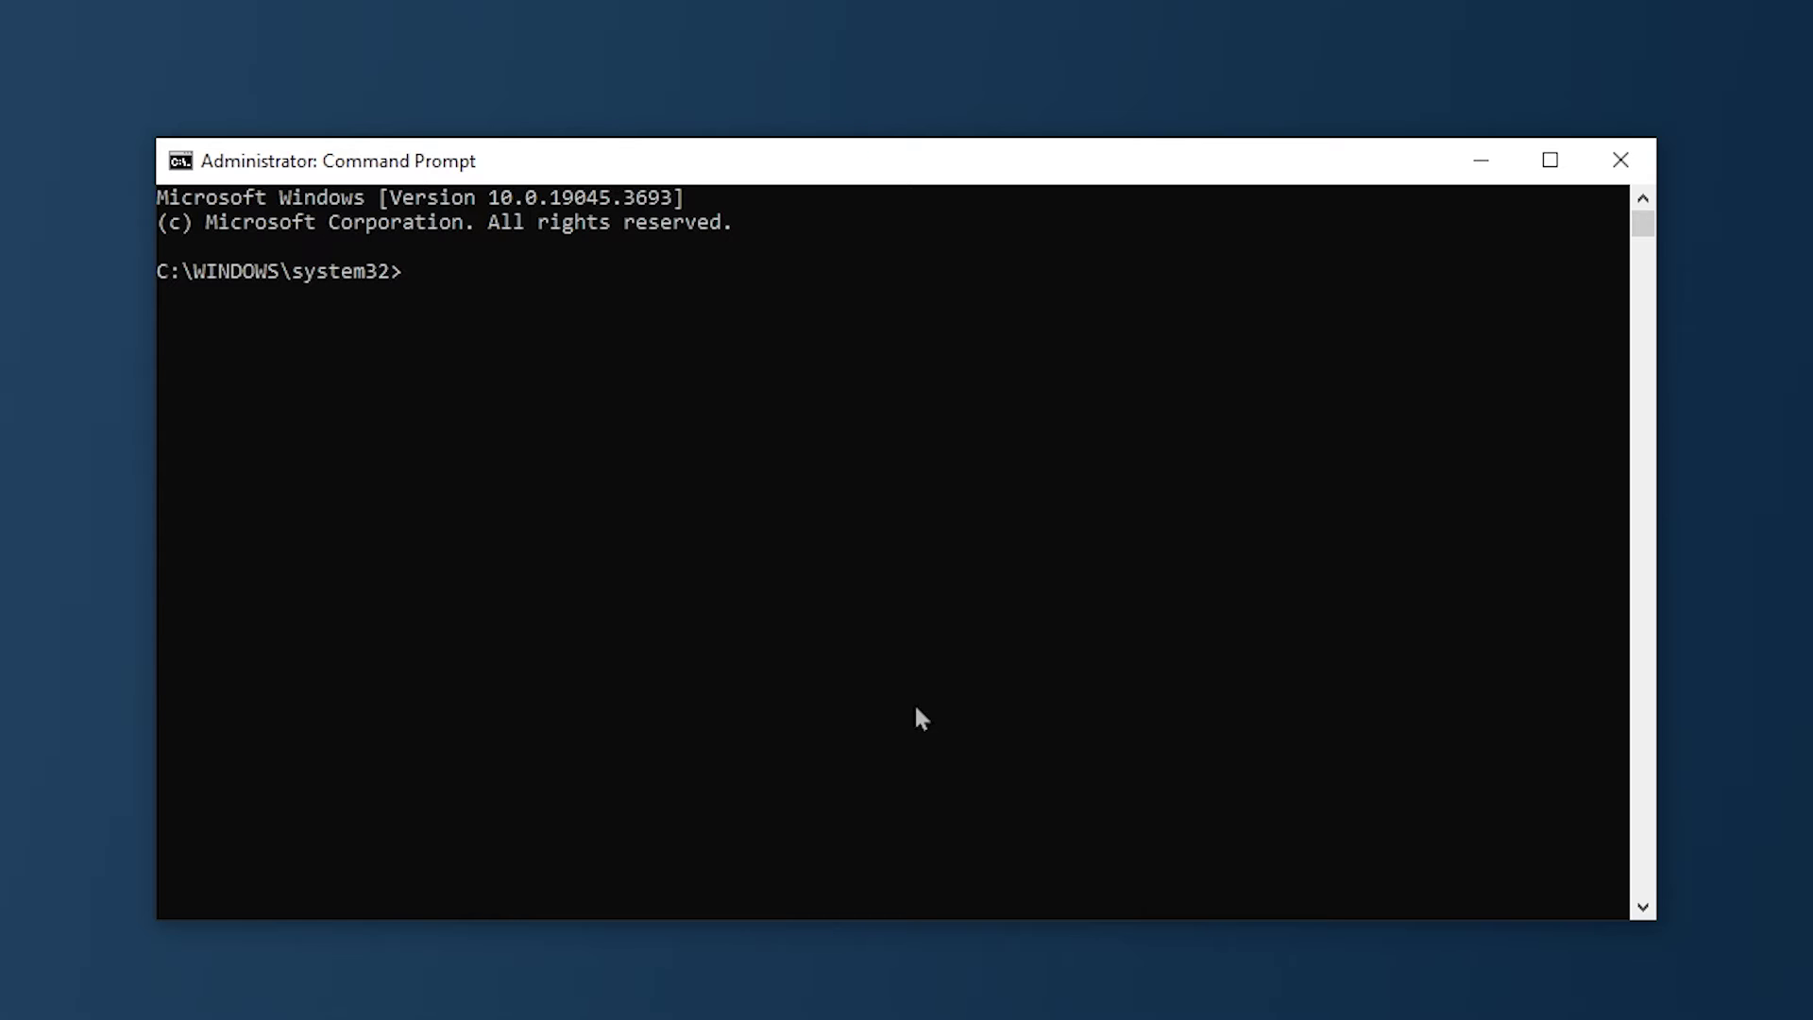
# - Run ipconfig /flushdns to flush the DNS resolver cache
pyautogui.write('ipconfig /flushdns')
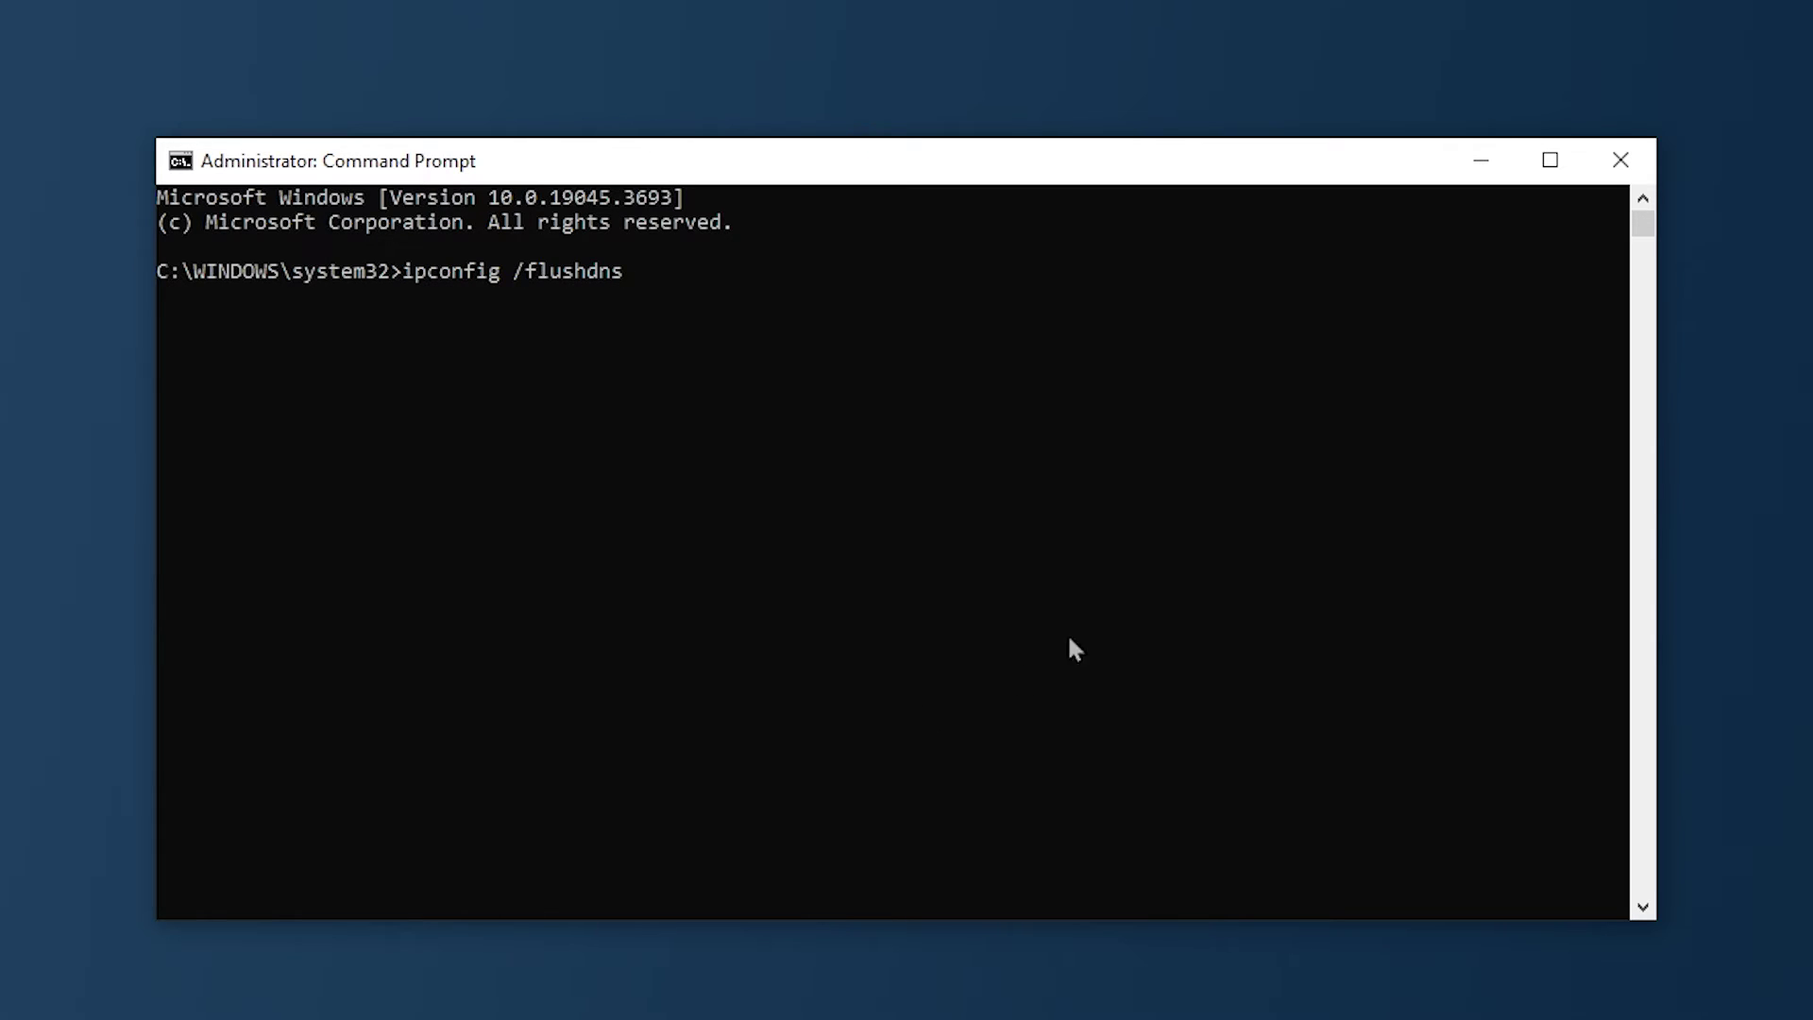
pyautogui.click(627, 275)
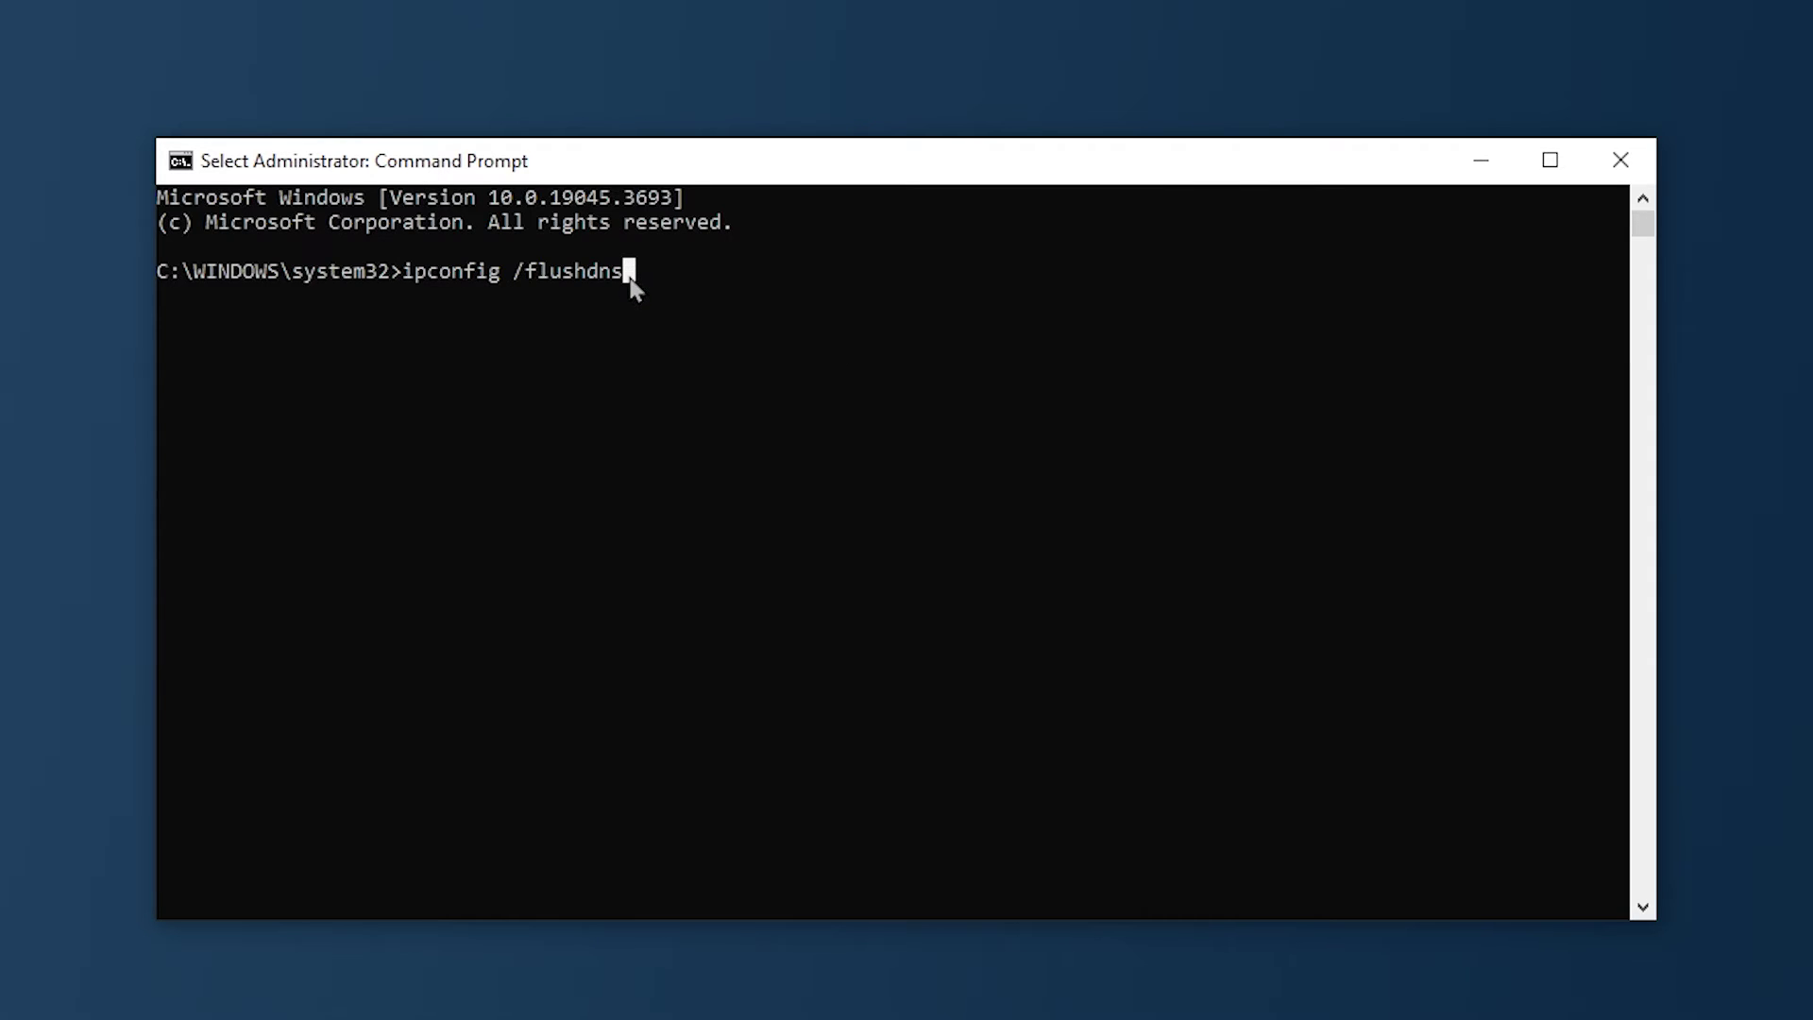
pyautogui.click(408, 274)
pyautogui.moveTo(397, 275); pyautogui.dragTo(635, 275)
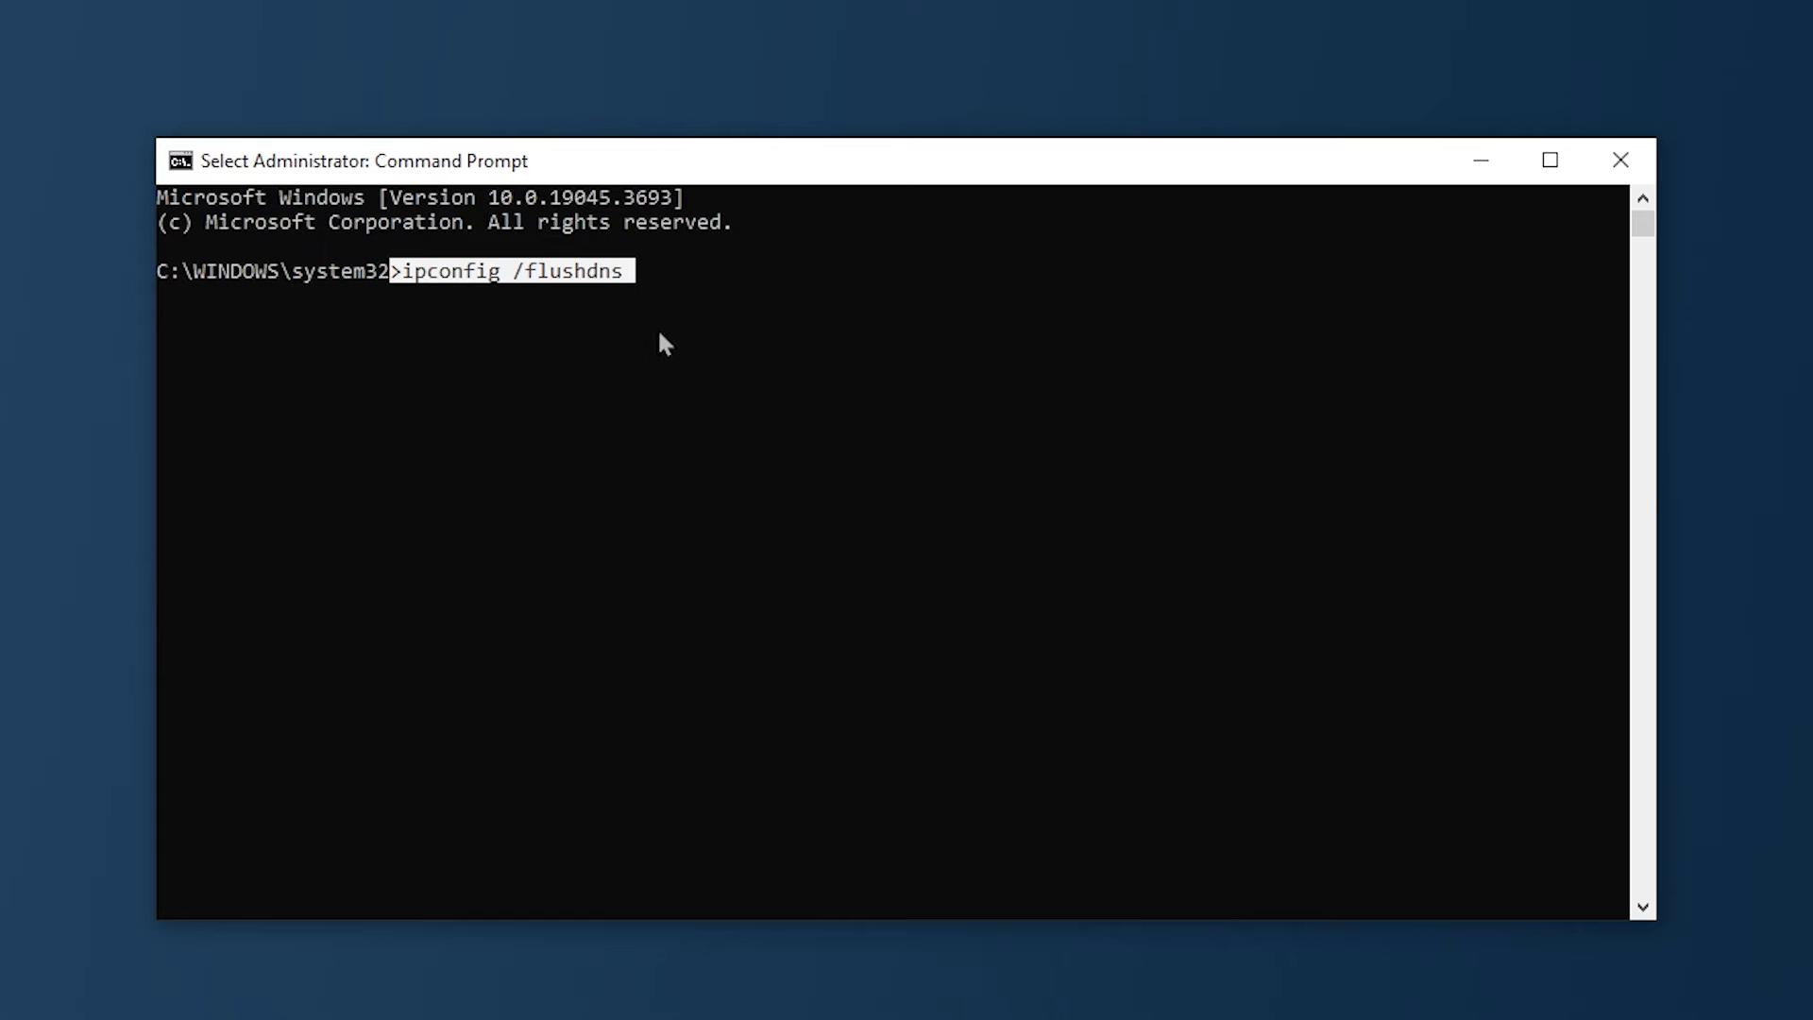
pyautogui.click(638, 278)
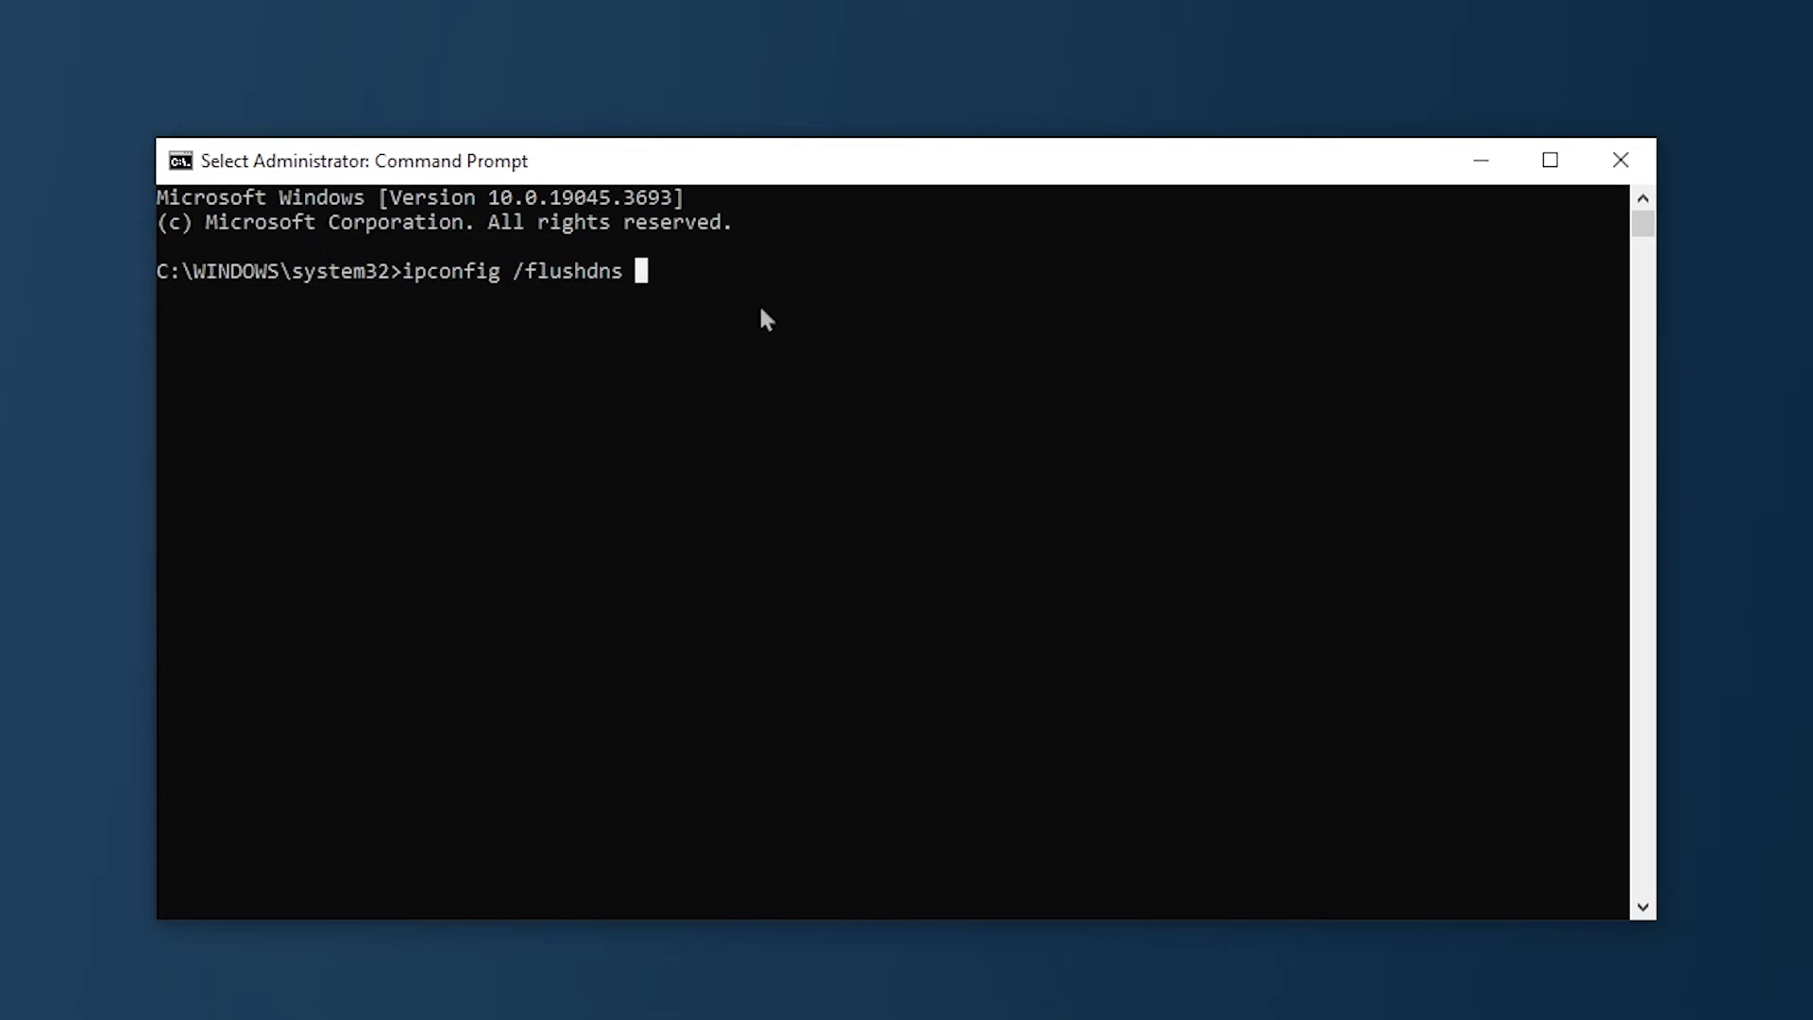
pyautogui.press('Return')
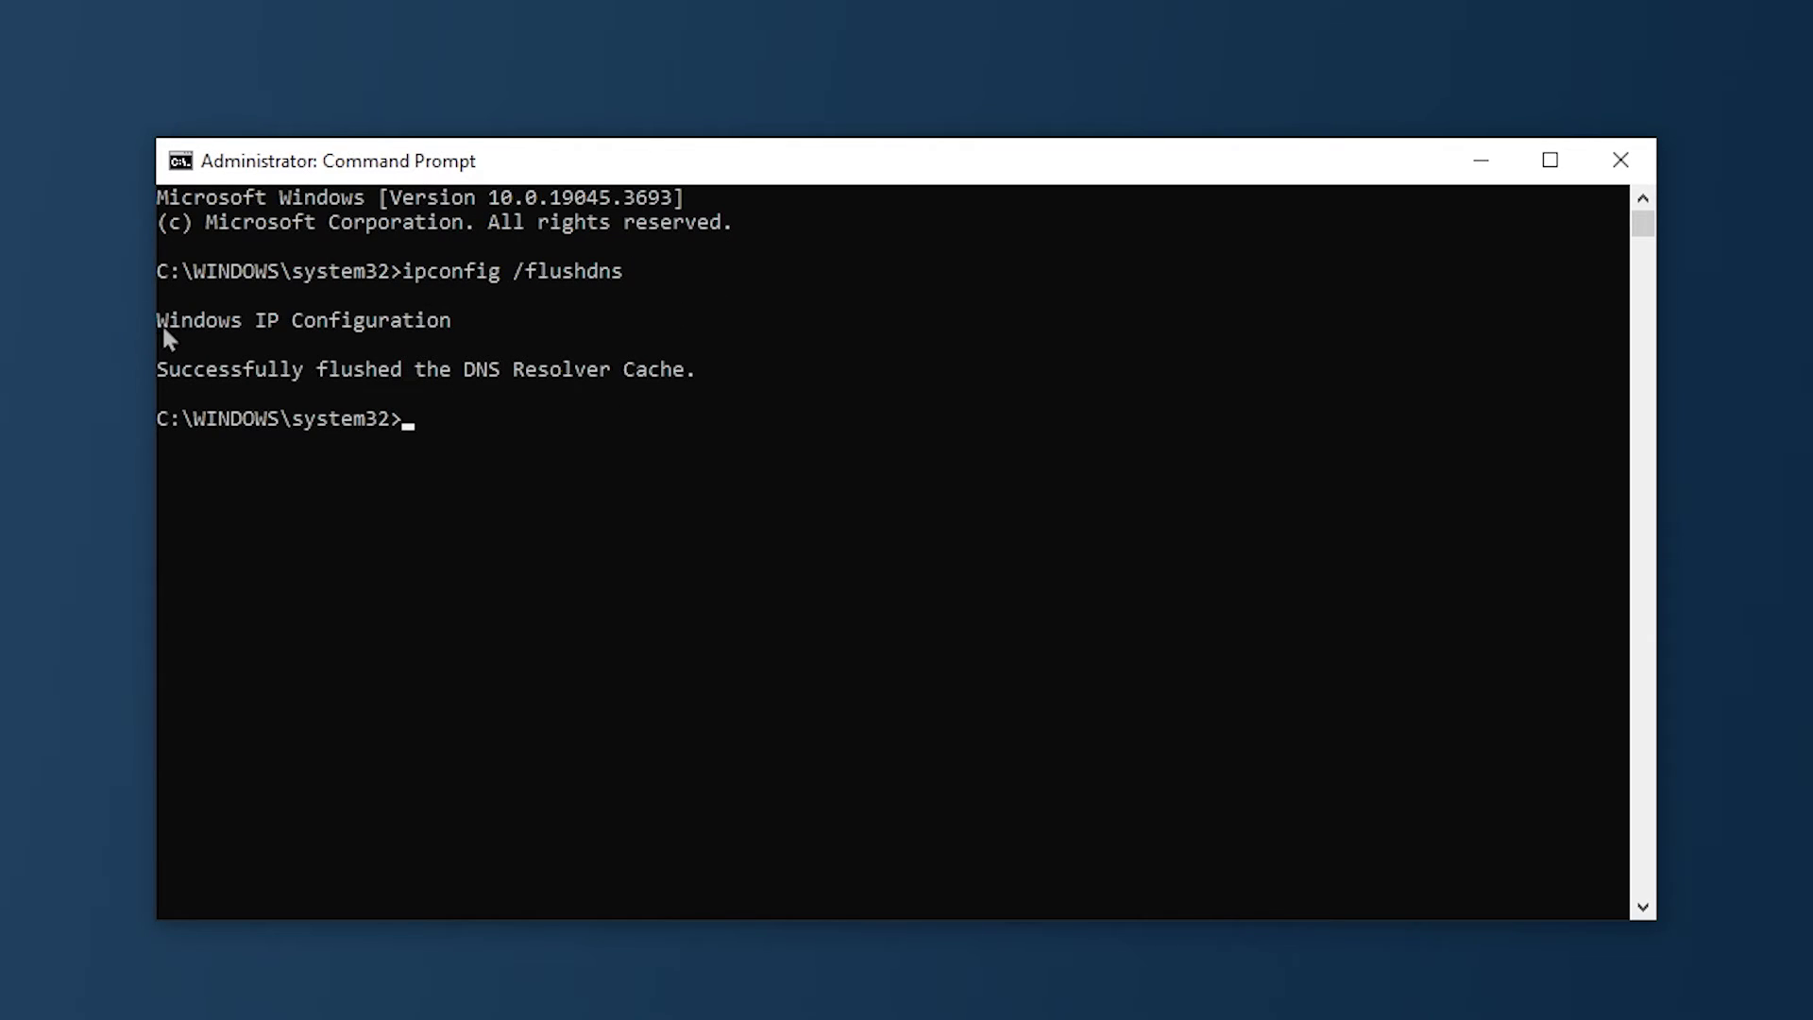
# - Check the flush confirmation output, then close the Command Prompt window
pyautogui.moveTo(161, 323); pyautogui.dragTo(270, 330)
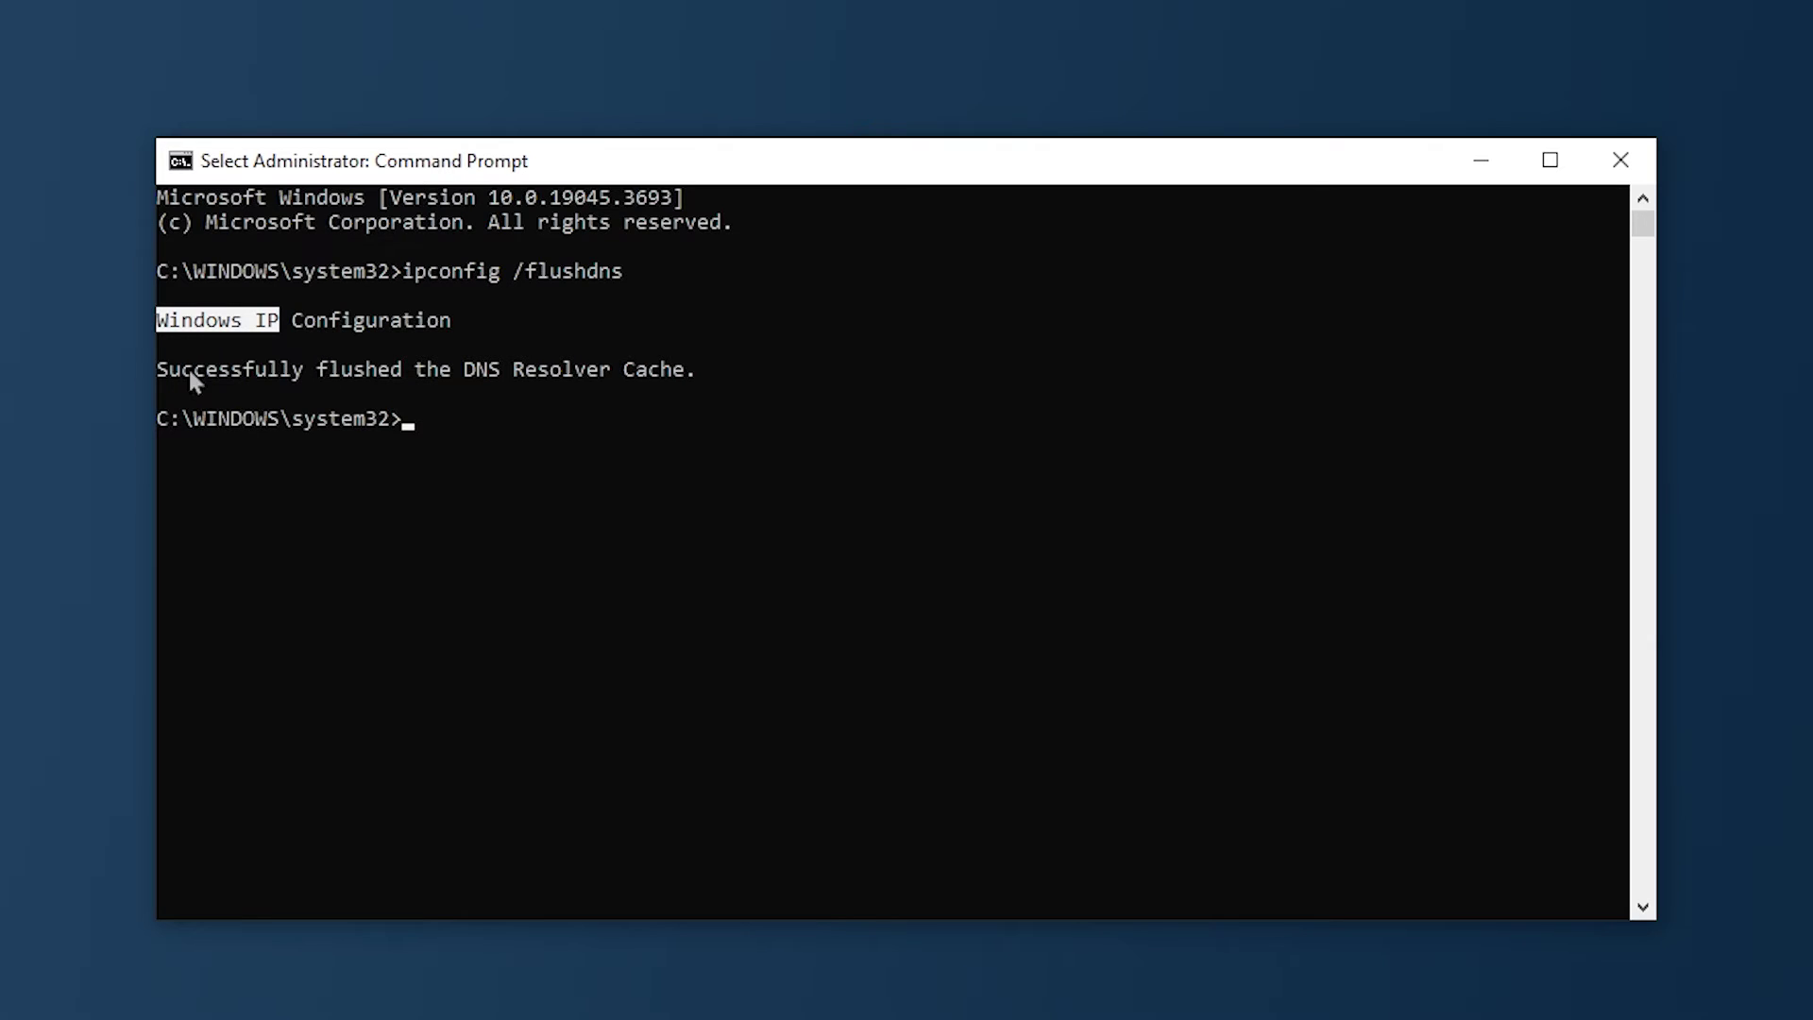
pyautogui.moveTo(759, 164); pyautogui.dragTo(789, 215)
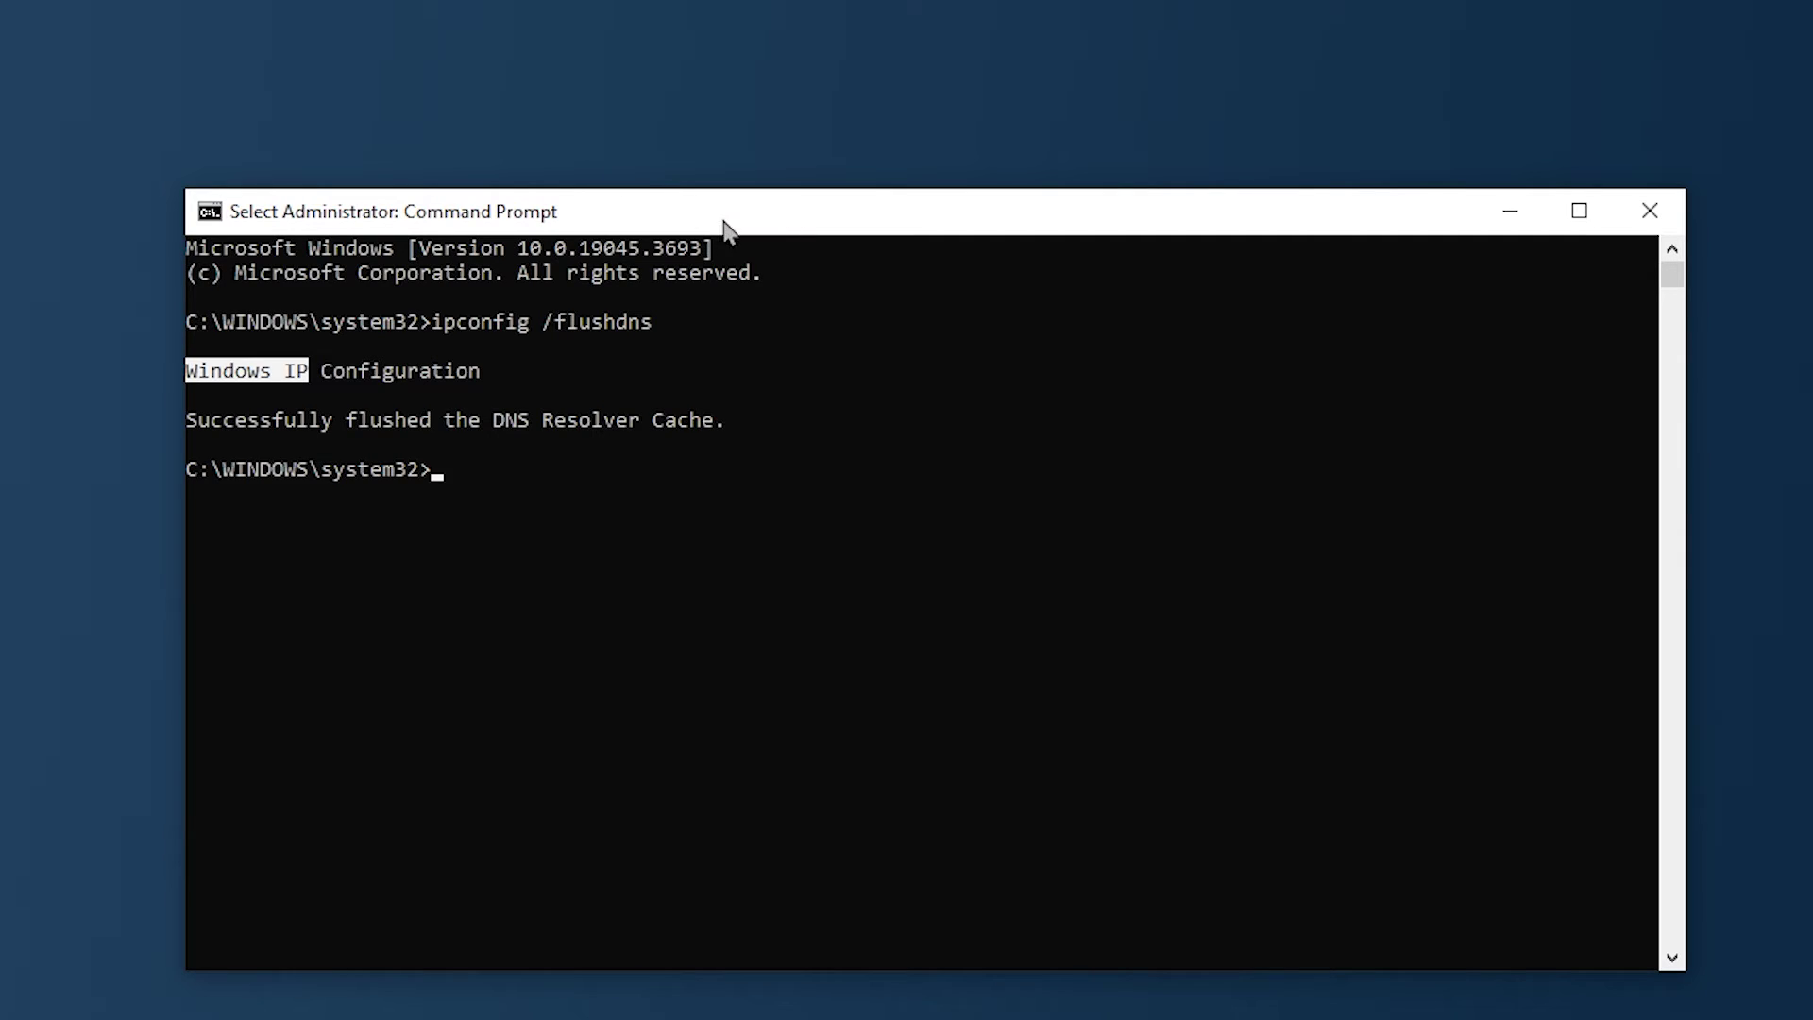
pyautogui.moveTo(720, 231)
pyautogui.mouseDown()
pyautogui.moveTo(733, 271)
pyautogui.moveTo(720, 263)
pyautogui.mouseUp()
pyautogui.click(1640, 246)
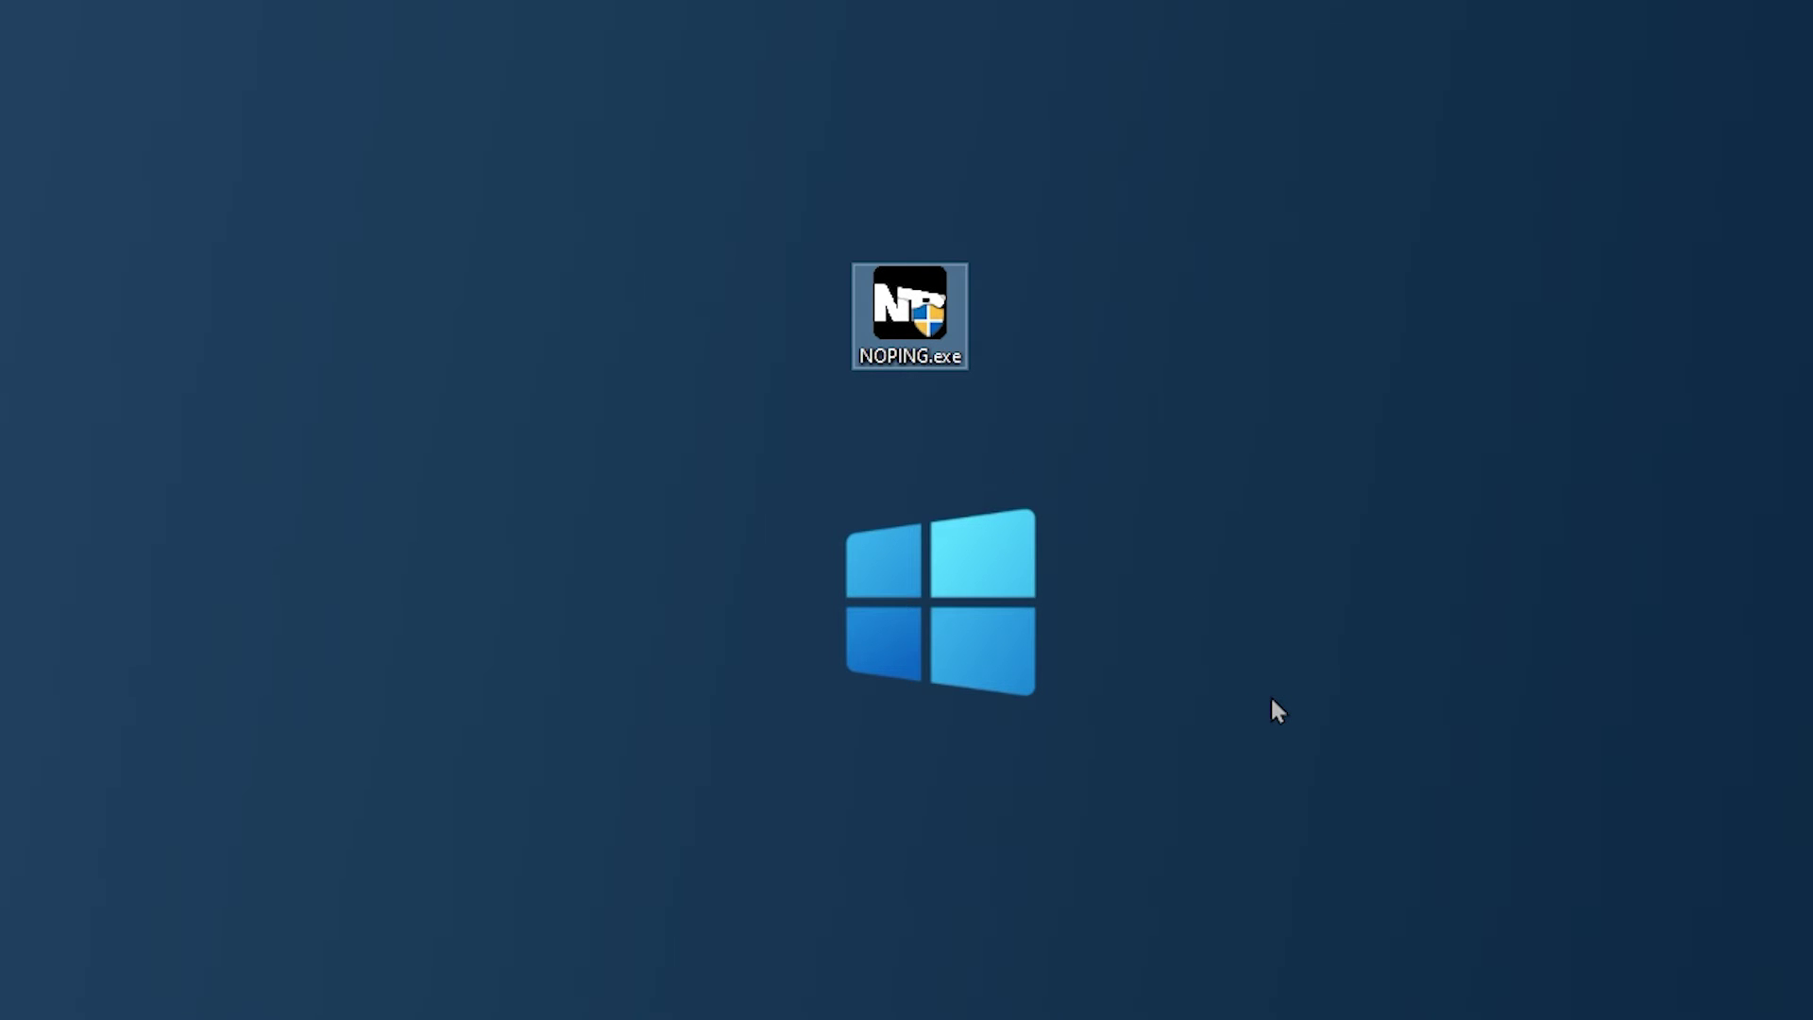
# - Move the NOPING.exe desktop icon and browse the NoPing site's comparison and features sections
pyautogui.moveTo(907, 326); pyautogui.dragTo(803, 503)
pyautogui.click(878, 696)
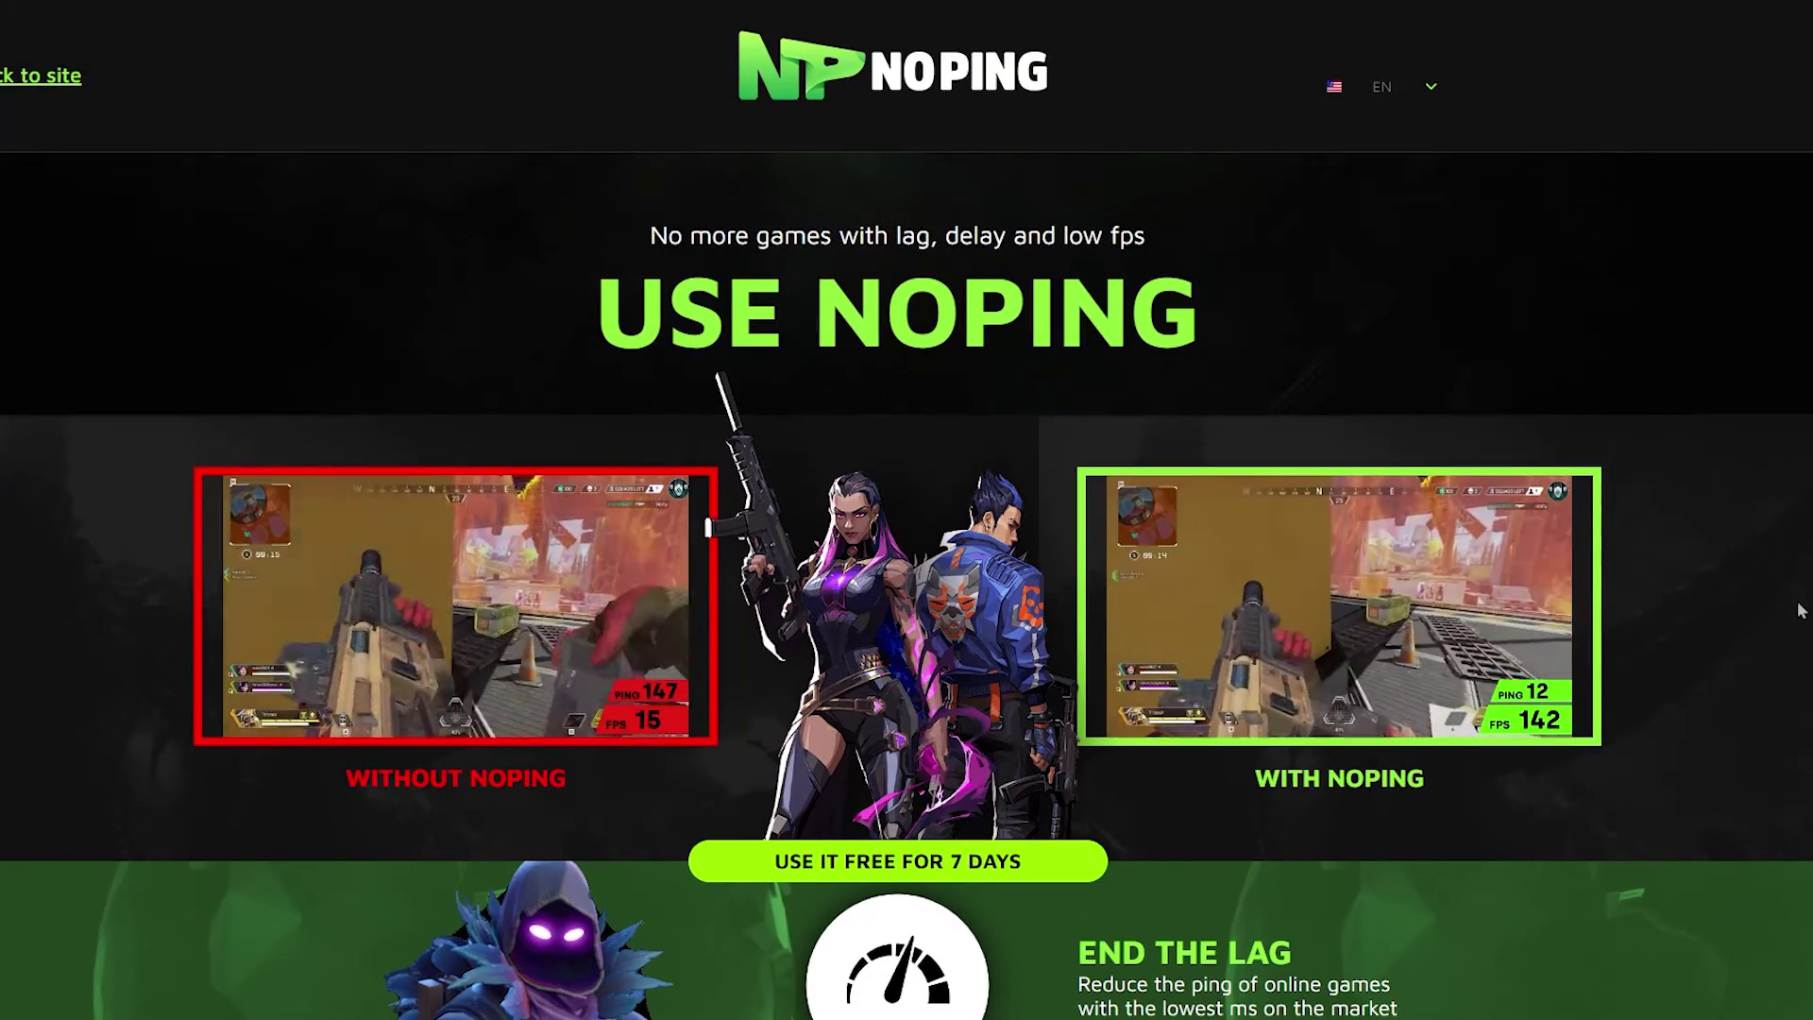
pyautogui.scroll(-3, 1799, 611)
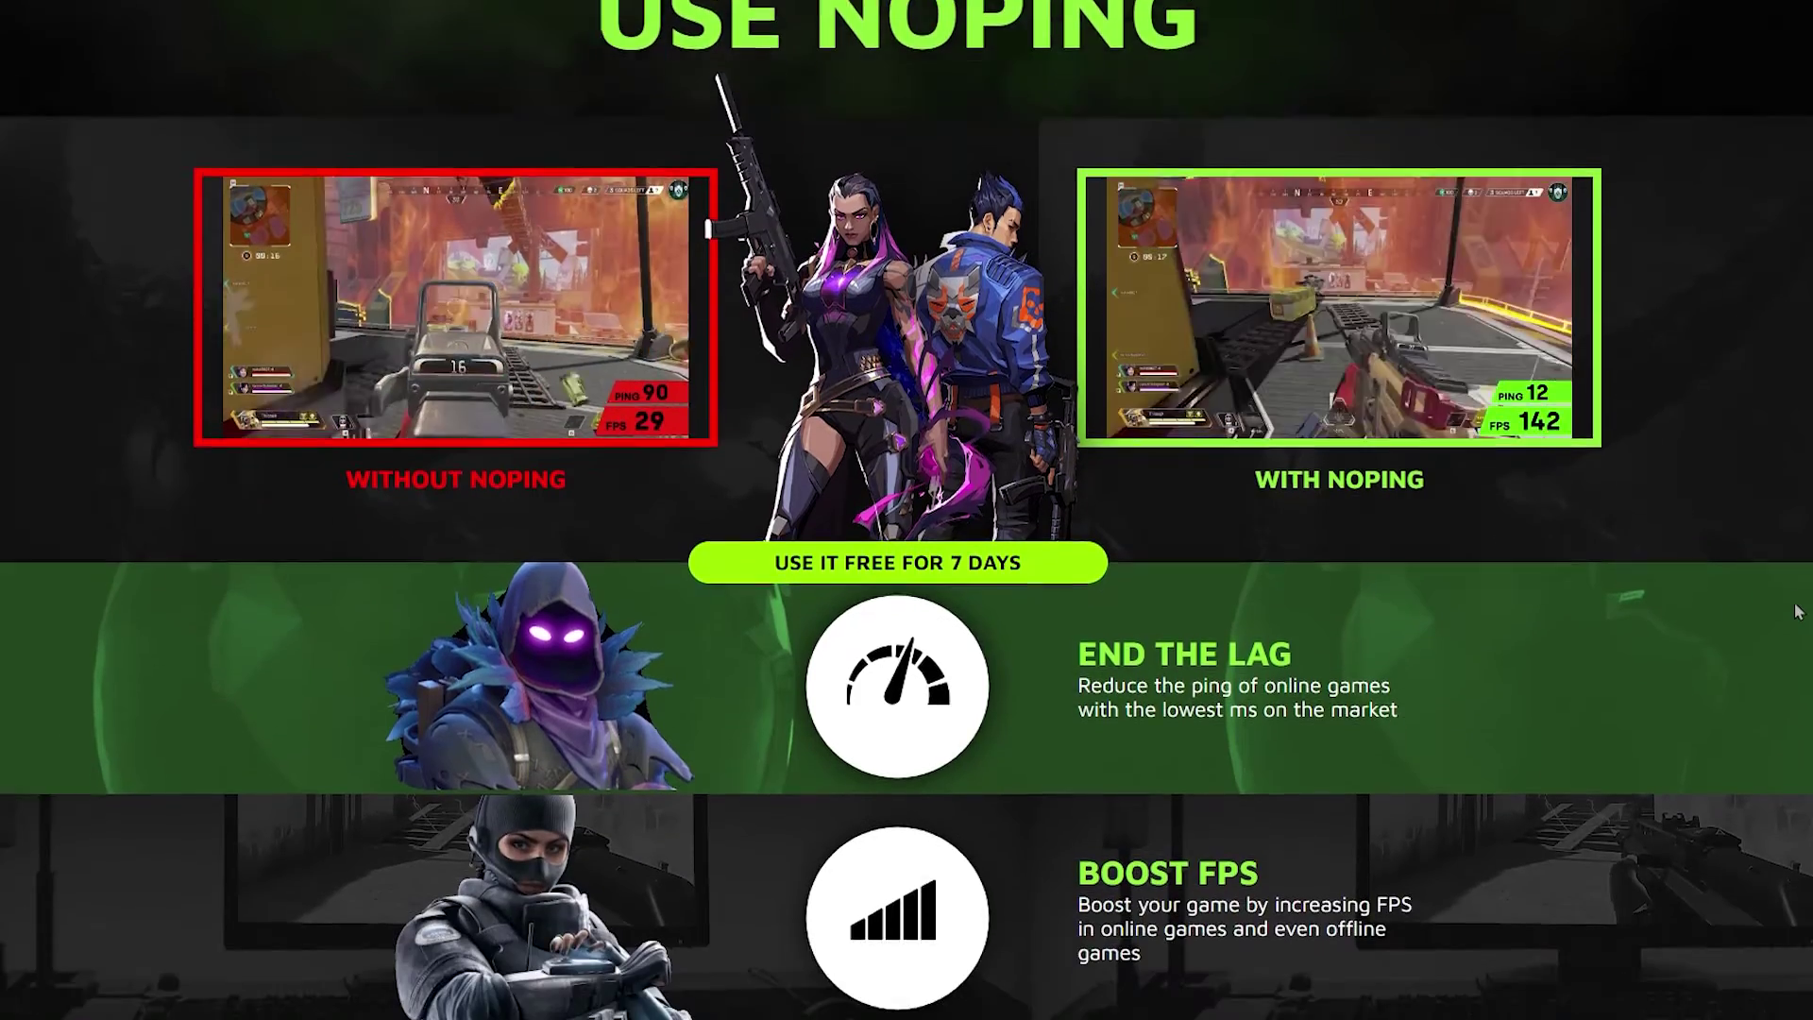
pyautogui.scroll(-3, 1797, 611)
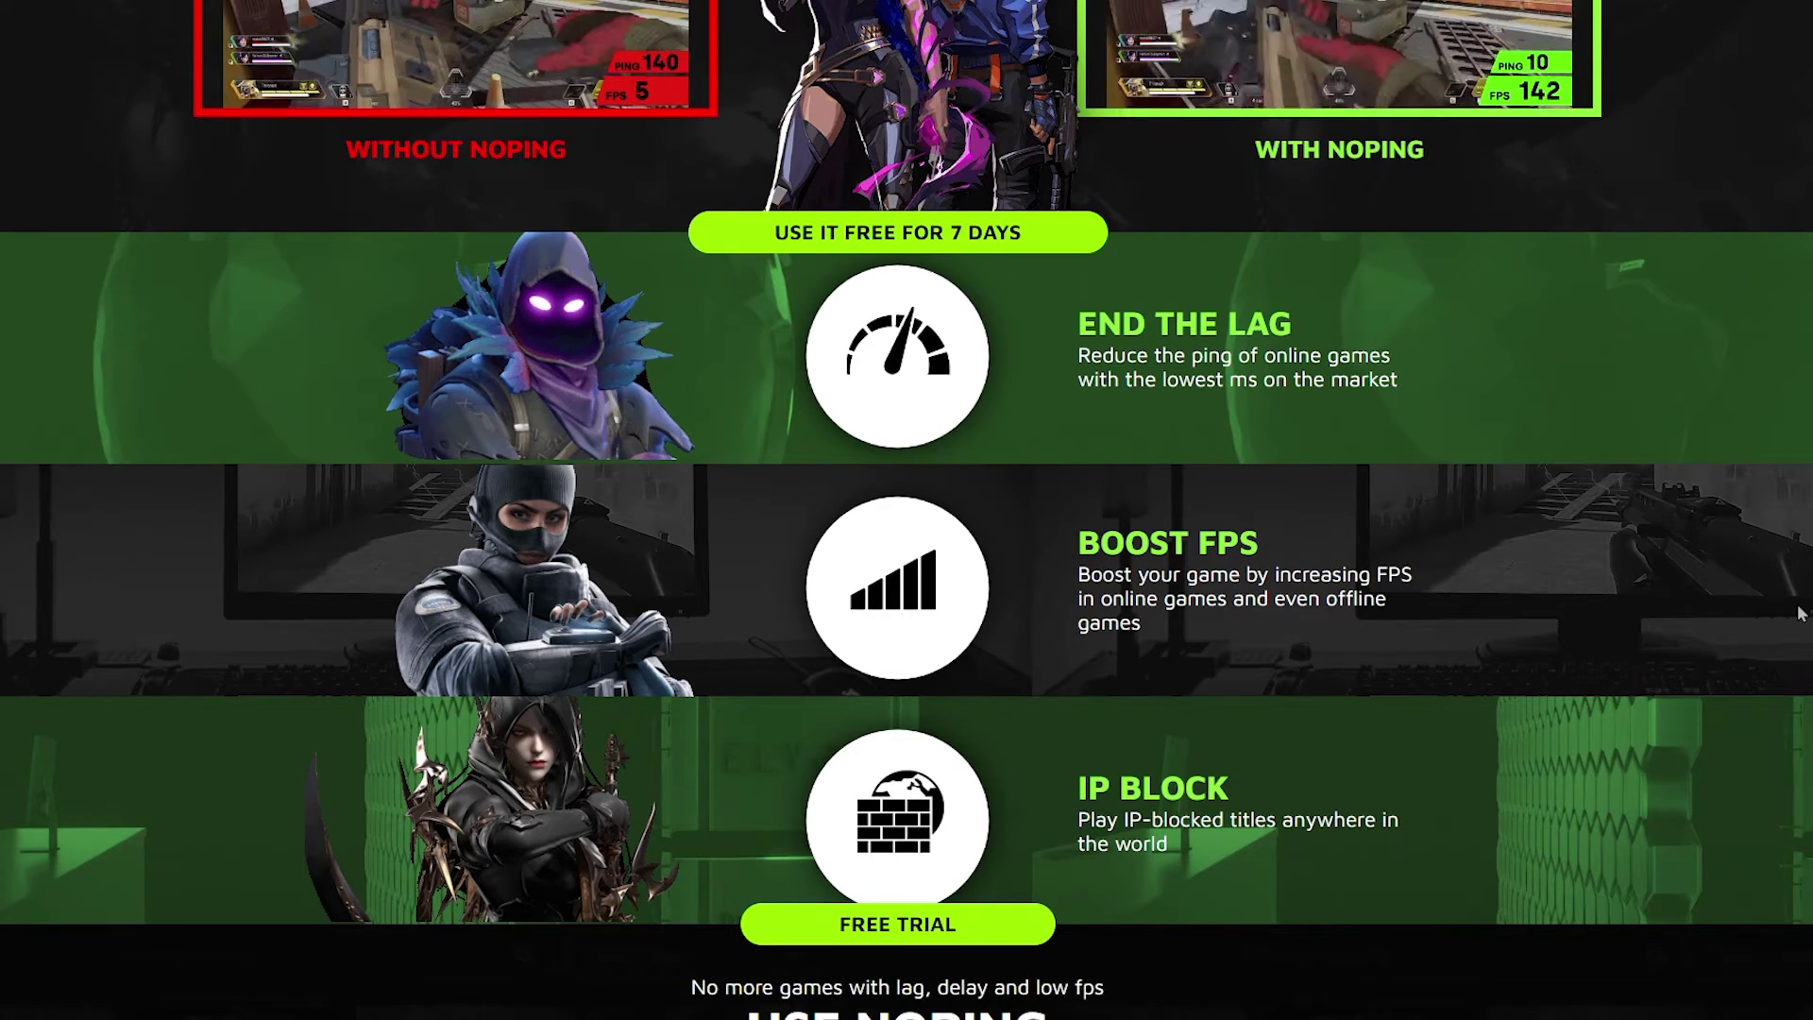
pyautogui.scroll(4, 1799, 614)
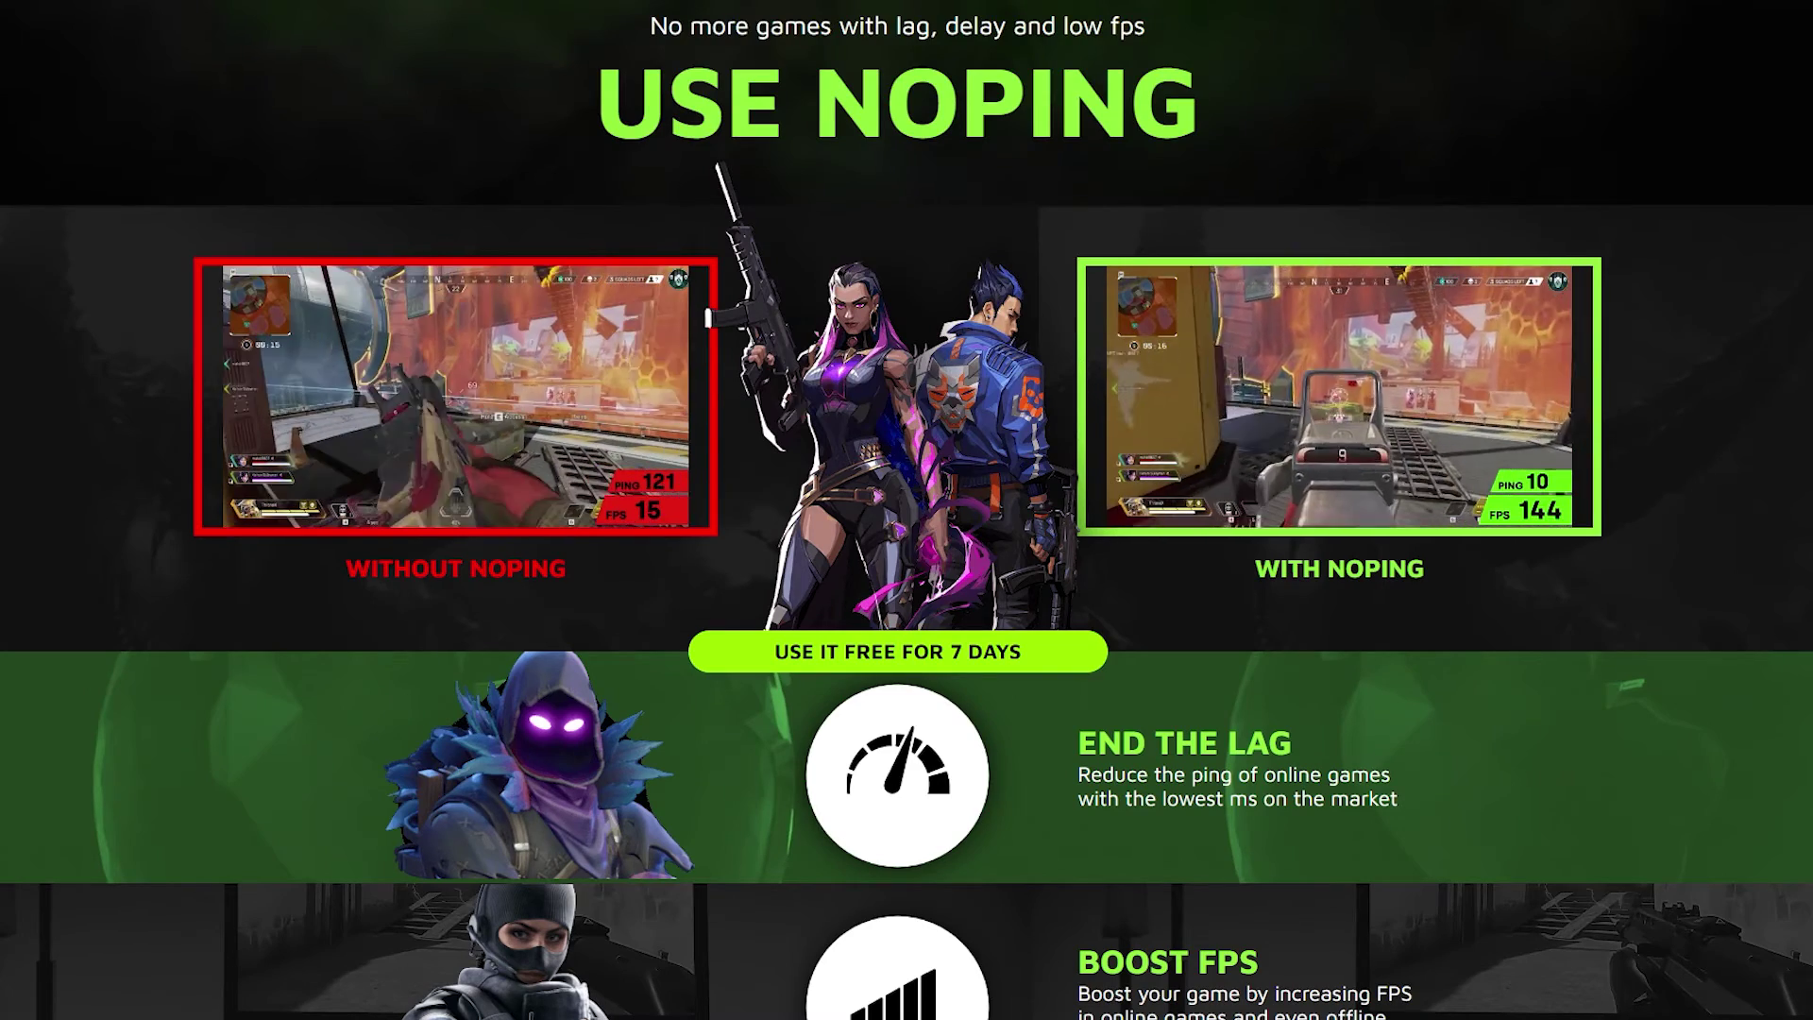